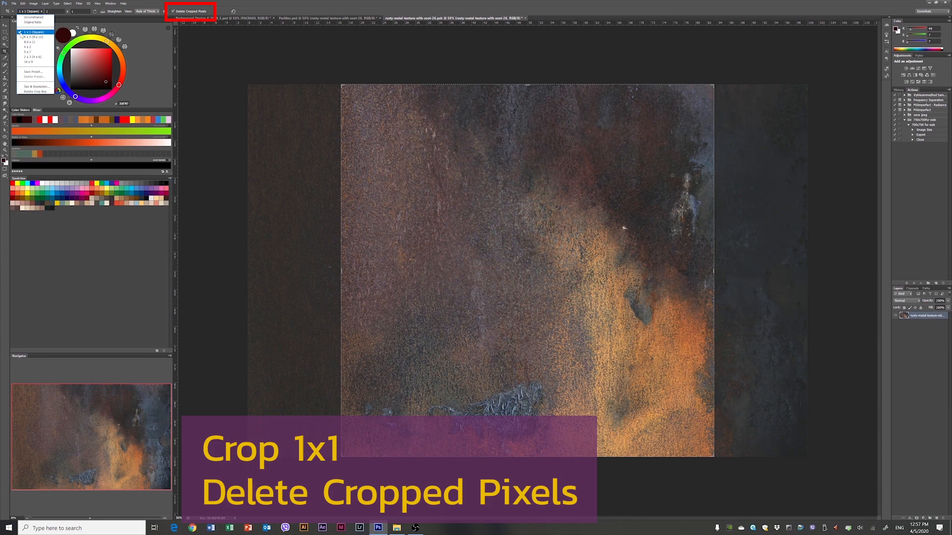
# Step: Crop the rusty metal texture to a 1 x 1 square with the cropped pixels deleted
pyautogui.click(275, 26)
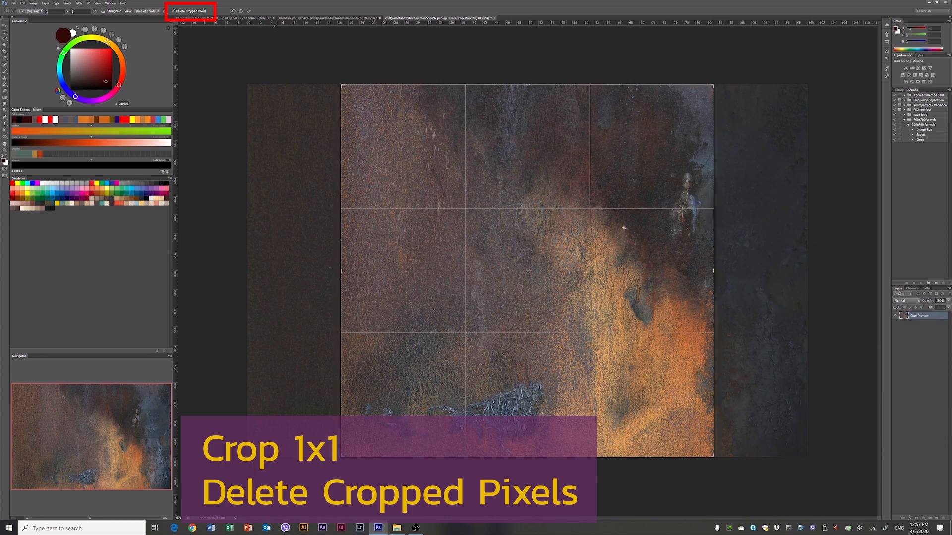
pyautogui.click(250, 11)
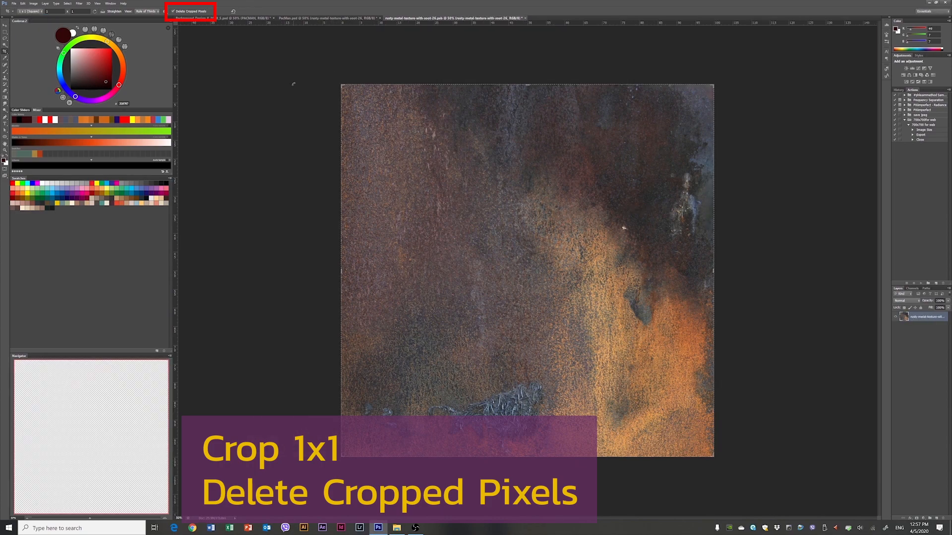
pyautogui.press('v')
pyautogui.hotkey('ctrl', 't')
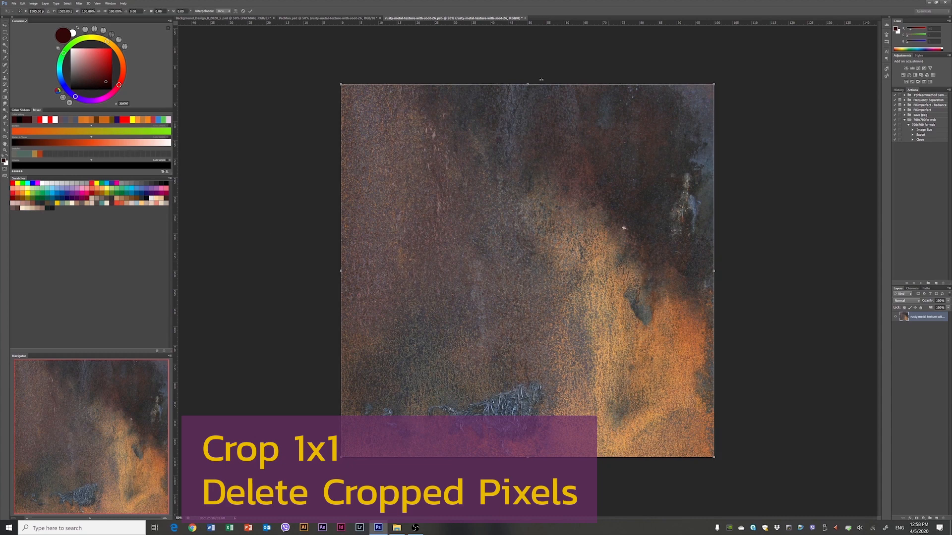
pyautogui.press('Escape')
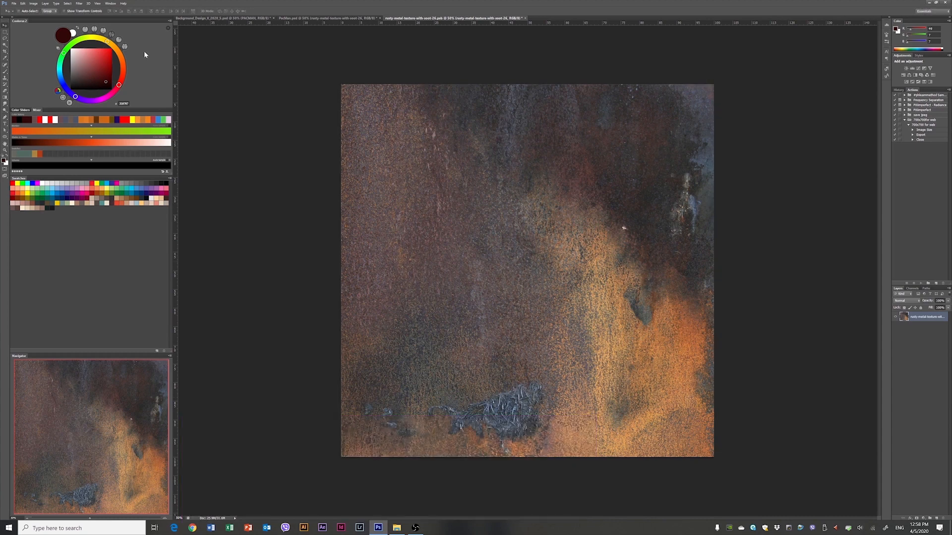
# Step: Apply the Spherize distortion filter in Normal mode to the square texture
pyautogui.click(78, 4)
pyautogui.moveTo(114, 86)
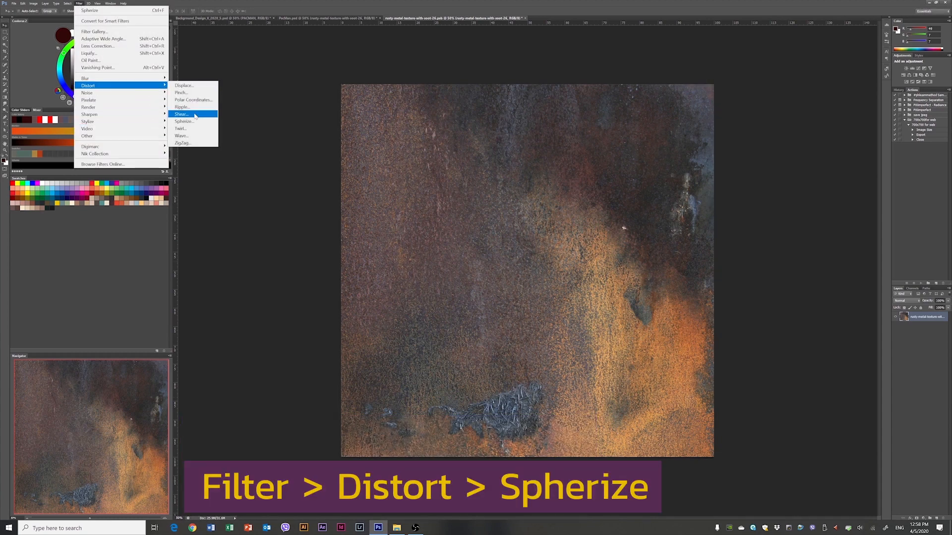
pyautogui.click(196, 123)
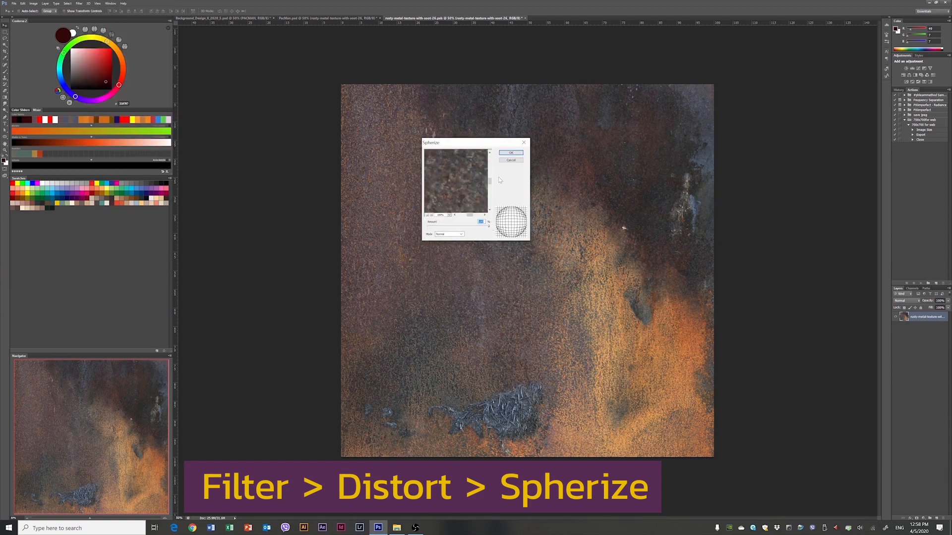
pyautogui.click(506, 153)
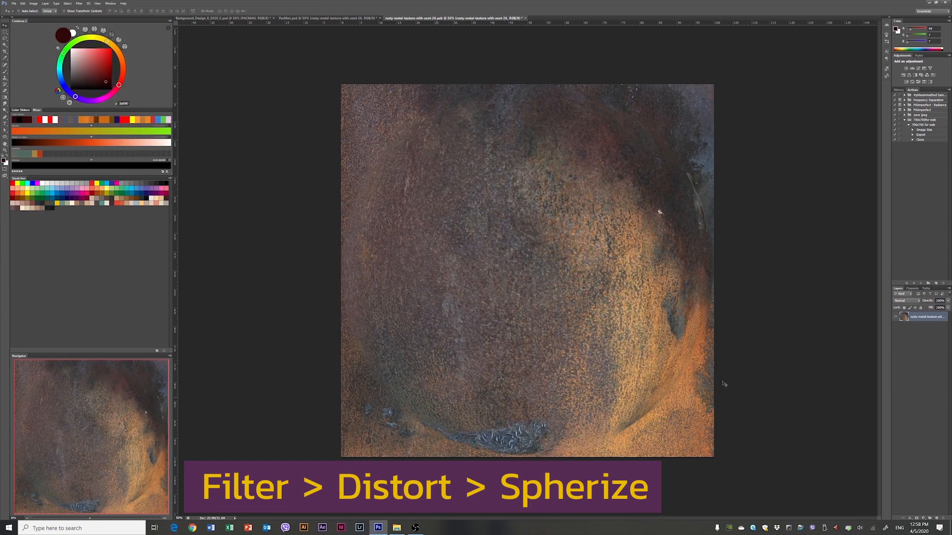
# Step: Select a circle spanning the whole canvas with the Elliptical Marquee and turn it into a layer mask on the texture
pyautogui.click(5, 34)
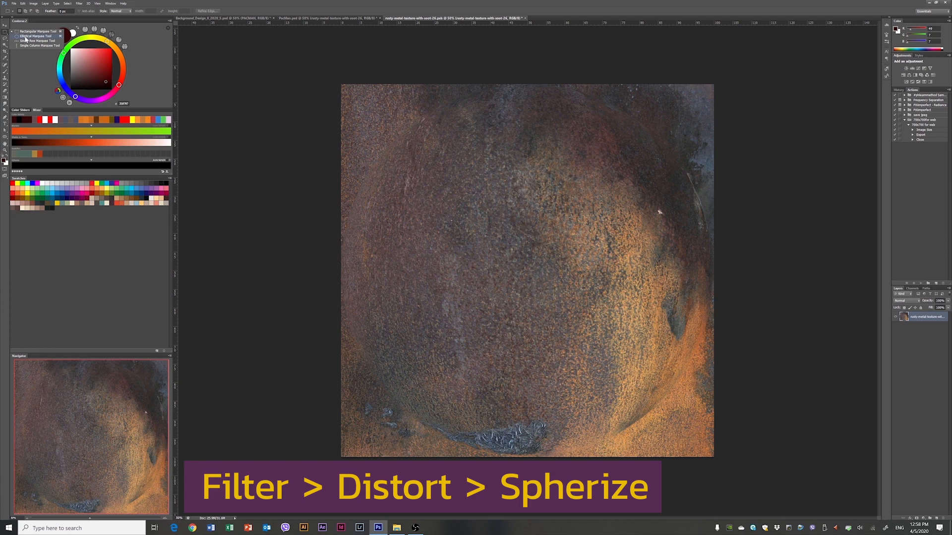
pyautogui.click(31, 36)
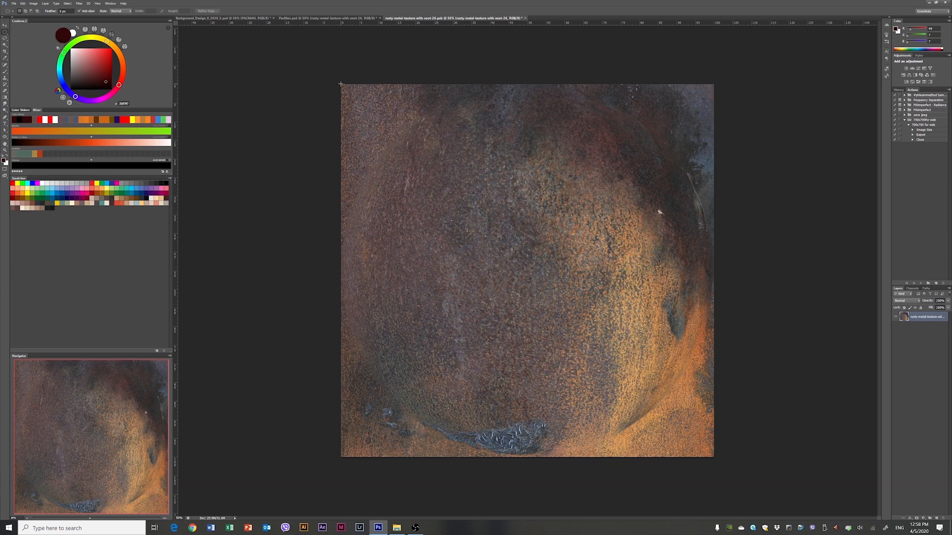
pyautogui.moveTo(442, 206); pyautogui.dragTo(713, 457)
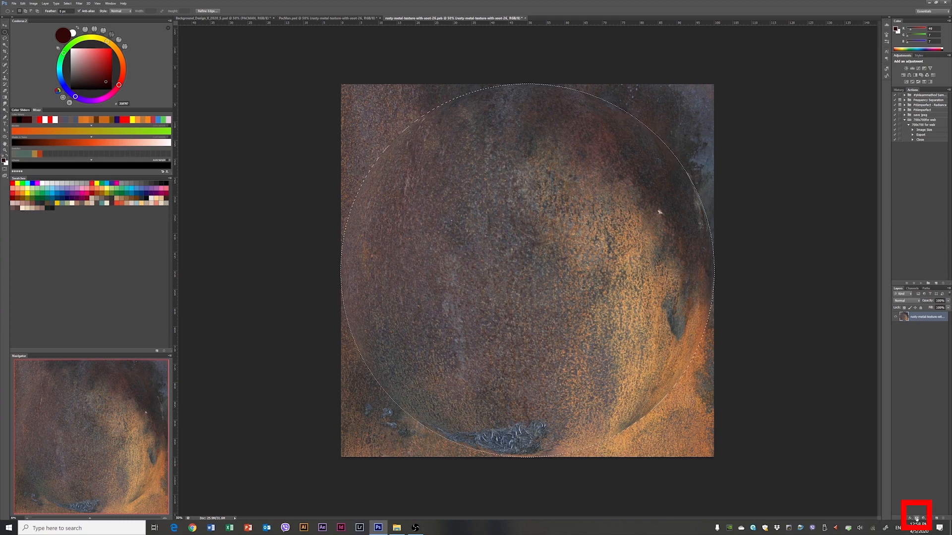
pyautogui.click(916, 518)
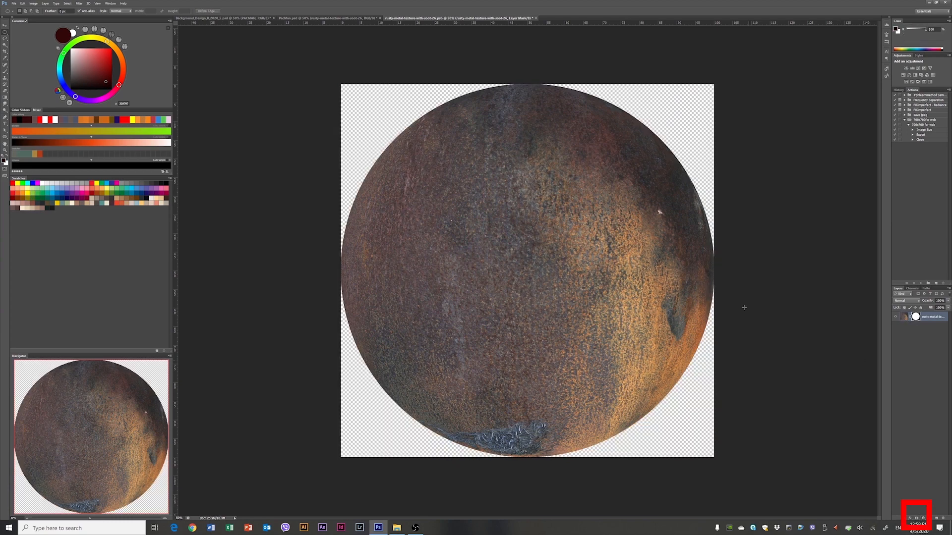
# Step: Place the monochrome sphere image over the masked texture, enlarge it to cover the circle, and clip it to the texture layer
pyautogui.click(402, 530)
pyautogui.moveTo(209, 101); pyautogui.dragTo(494, 351)
pyautogui.moveTo(713, 76); pyautogui.dragTo(761, 40)
pyautogui.press('Return')
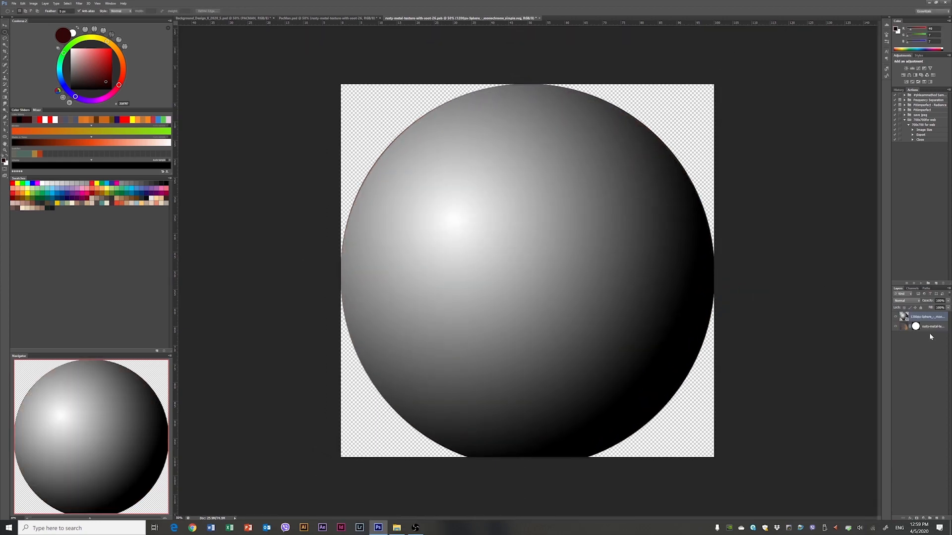
pyautogui.click(5, 27)
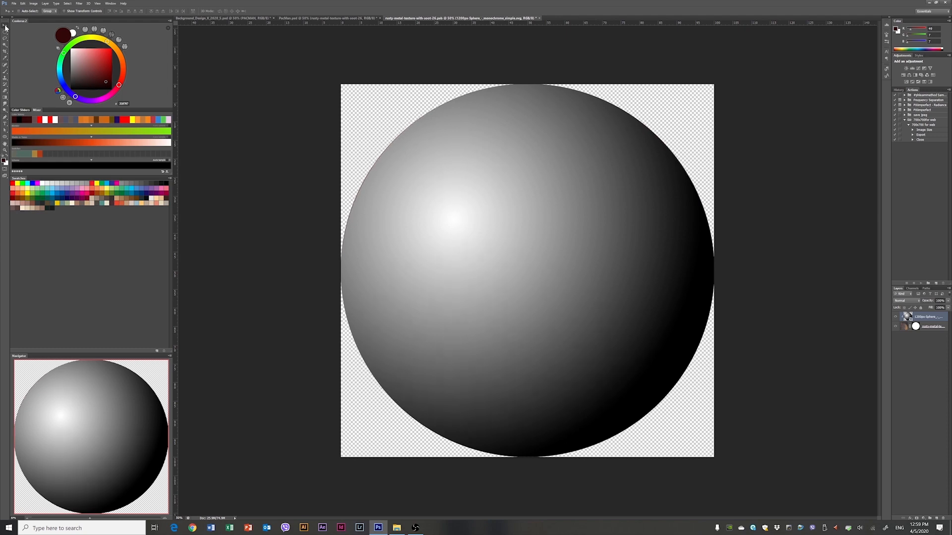
# Step: Set the sphere shading layer's blend mode to Soft Light and compare the texture with and without it
pyautogui.click(906, 301)
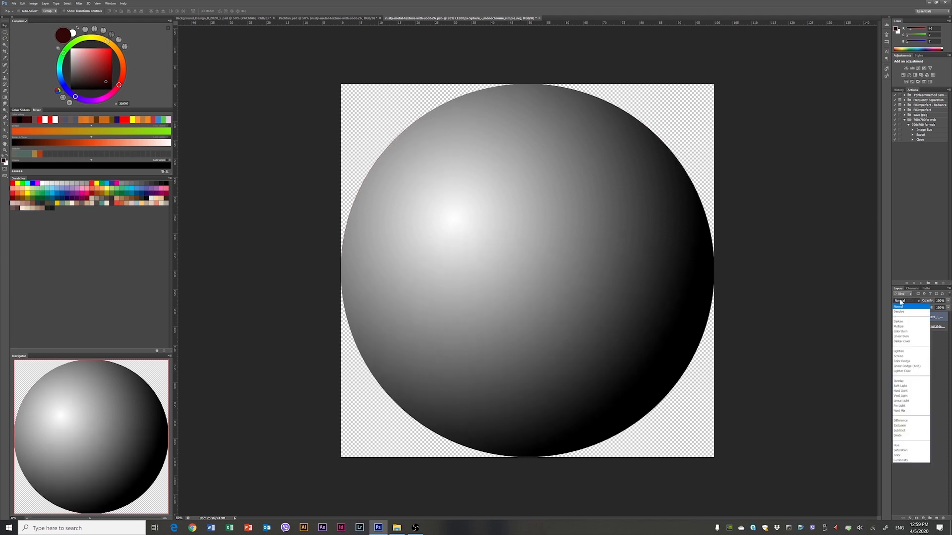
pyautogui.click(903, 387)
pyautogui.click(896, 317)
pyautogui.click(897, 317)
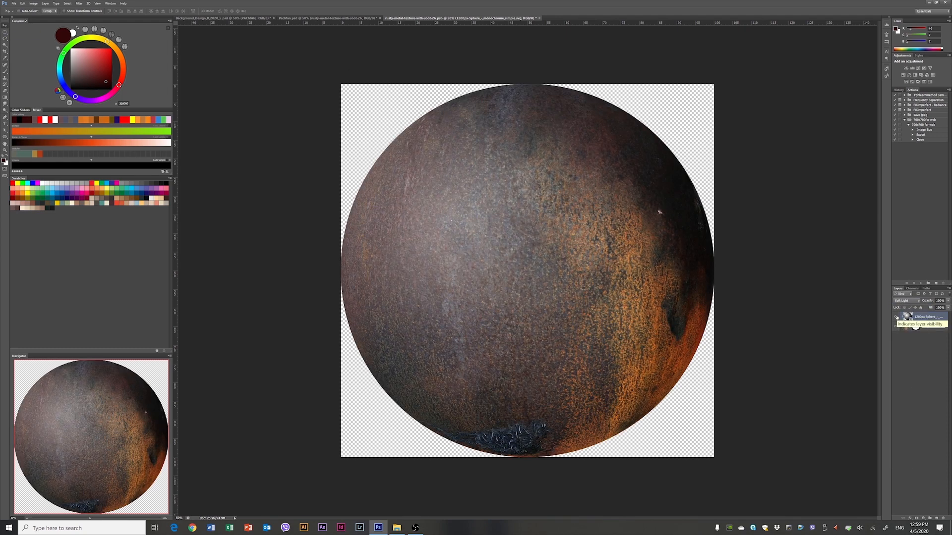
# Step: Give the masked texture layer a large, soft Inner Bevel with low depth and reduced highlight opacity
pyautogui.click(945, 325)
pyautogui.doubleClick(945, 325)
pyautogui.click(203, 291)
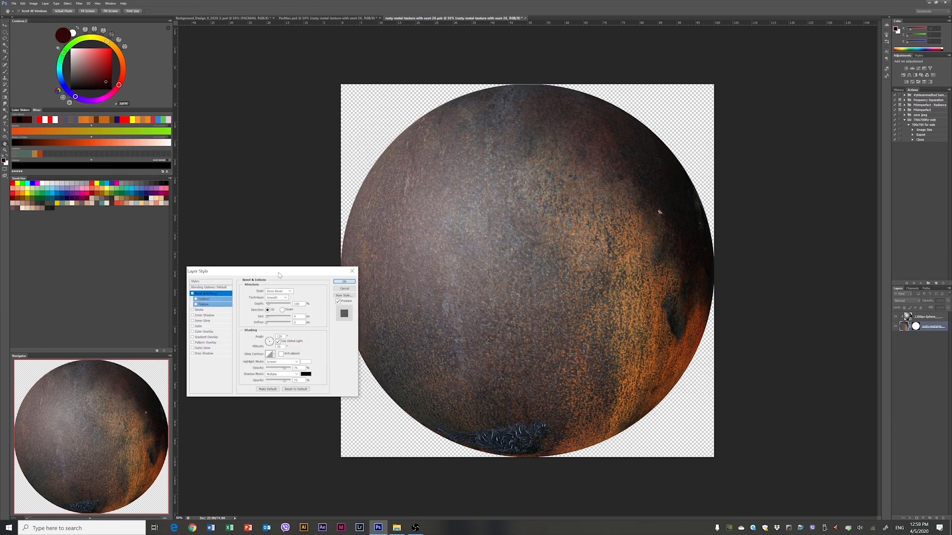
pyautogui.moveTo(238, 269); pyautogui.dragTo(180, 269)
pyautogui.moveTo(239, 302); pyautogui.dragTo(208, 307)
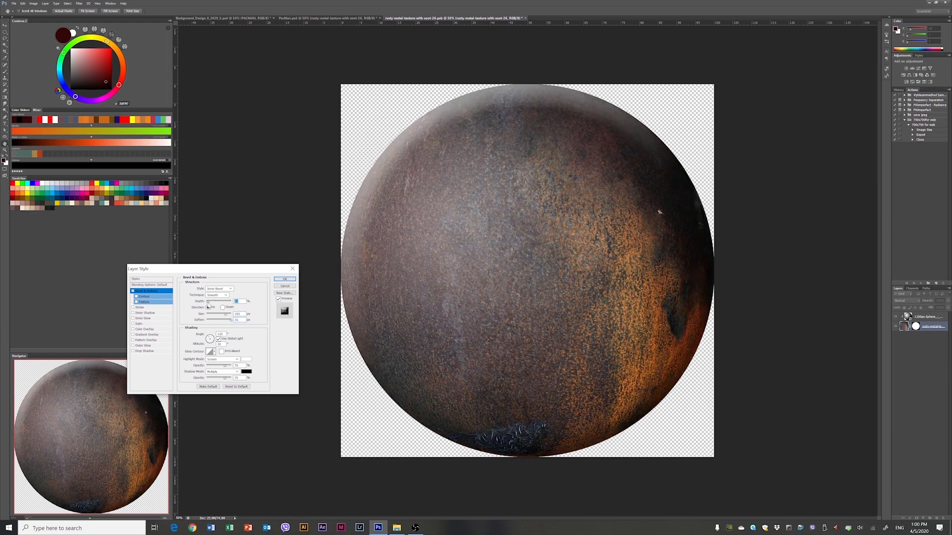
pyautogui.moveTo(226, 368); pyautogui.dragTo(214, 367)
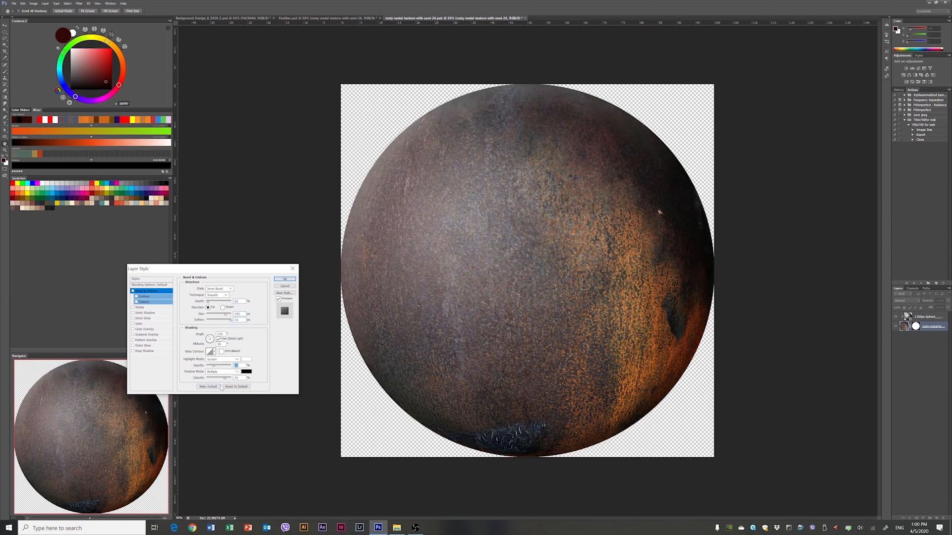
pyautogui.click(218, 380)
pyautogui.click(284, 280)
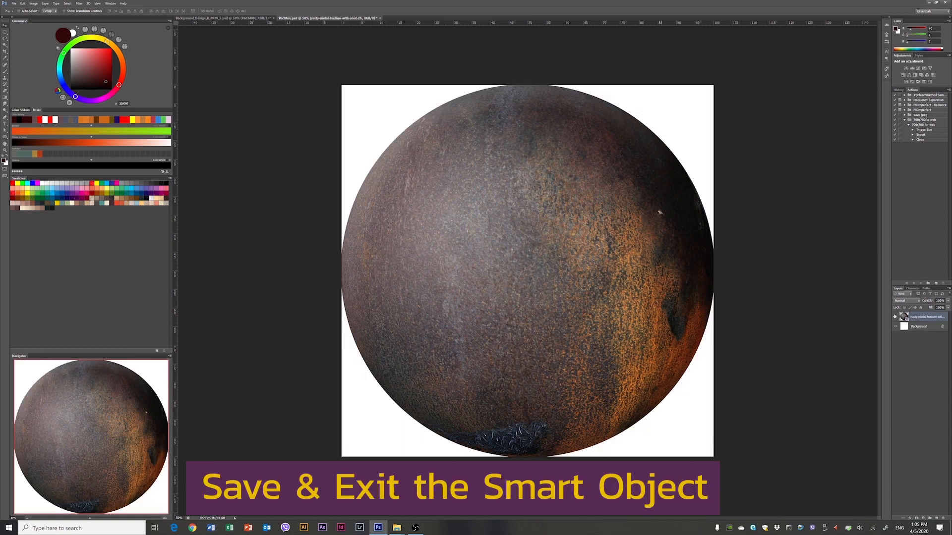
# Step: Scale the textured sphere down to about 58% and shift it left of the canvas centre
pyautogui.hotkey('ctrl', 't')
pyautogui.moveTo(713, 85); pyautogui.dragTo(627, 151)
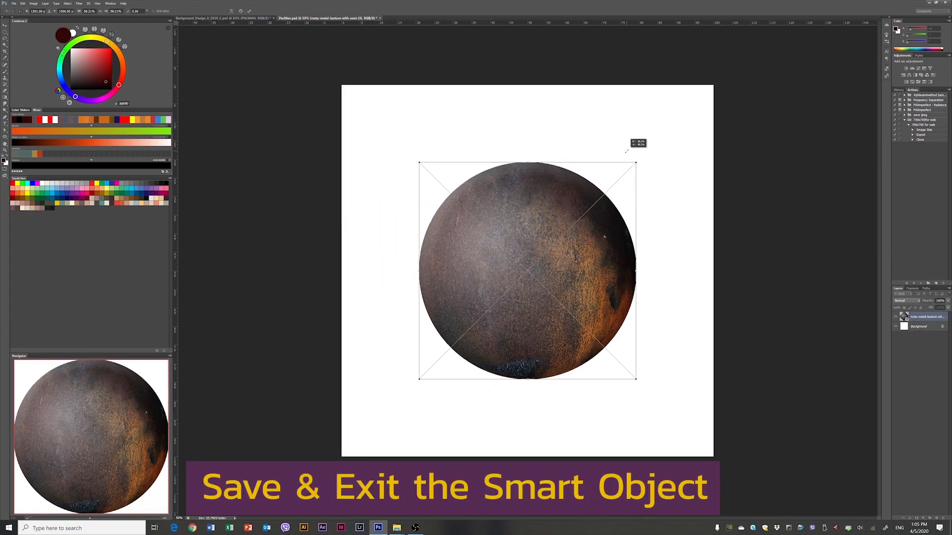
pyautogui.press('Return')
pyautogui.hotkey('ctrl', '+')
pyautogui.moveTo(562, 259); pyautogui.dragTo(508, 259)
# Step: Draw a curved mouth path on the sphere's right side with the Pen tool and cut it out with an inverted layer mask
pyautogui.press('p')
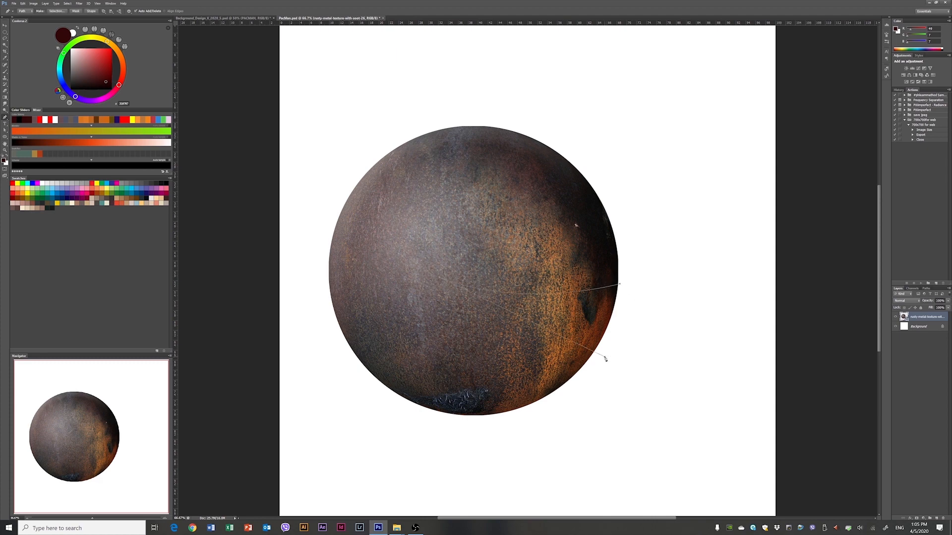
pyautogui.moveTo(605, 357); pyautogui.dragTo(748, 365)
pyautogui.click(927, 289)
pyautogui.keyDown('ctrl'); pyautogui.click(901, 296); pyautogui.keyUp('ctrl')
pyautogui.click(898, 288)
pyautogui.click(917, 518)
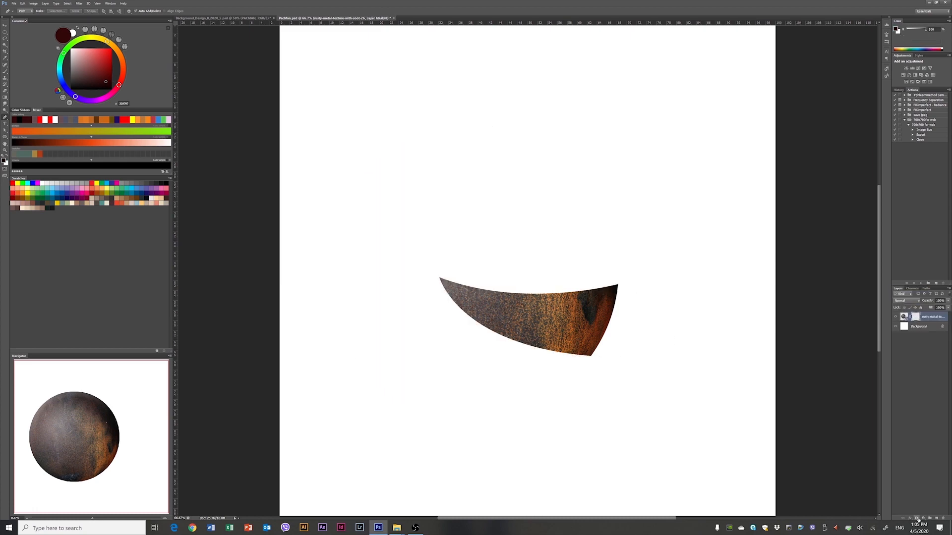
pyautogui.hotkey('ctrl', 'i')
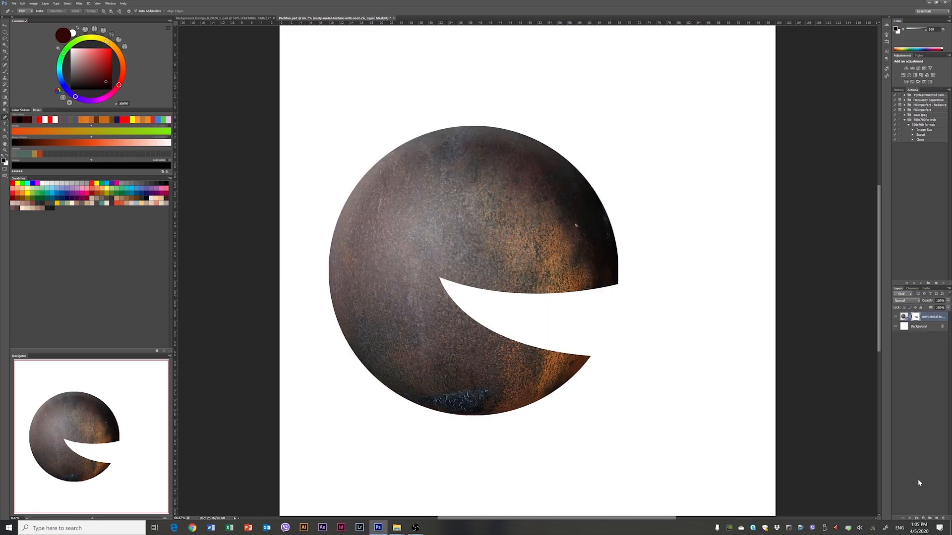
# Step: Add a new layer beneath the sphere and draw a curved path on it for the inside wall of the mouth
pyautogui.click(921, 328)
pyautogui.click(936, 519)
pyautogui.click(483, 284)
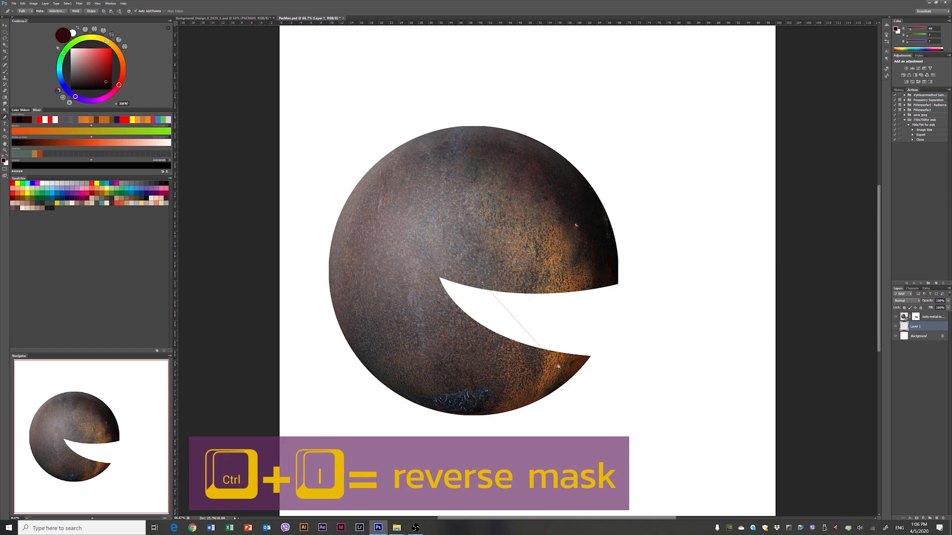
pyautogui.hotkey('ctrl', '+')
pyautogui.hotkey('ctrl', '+')
pyautogui.moveTo(592, 361); pyautogui.dragTo(454, 112)
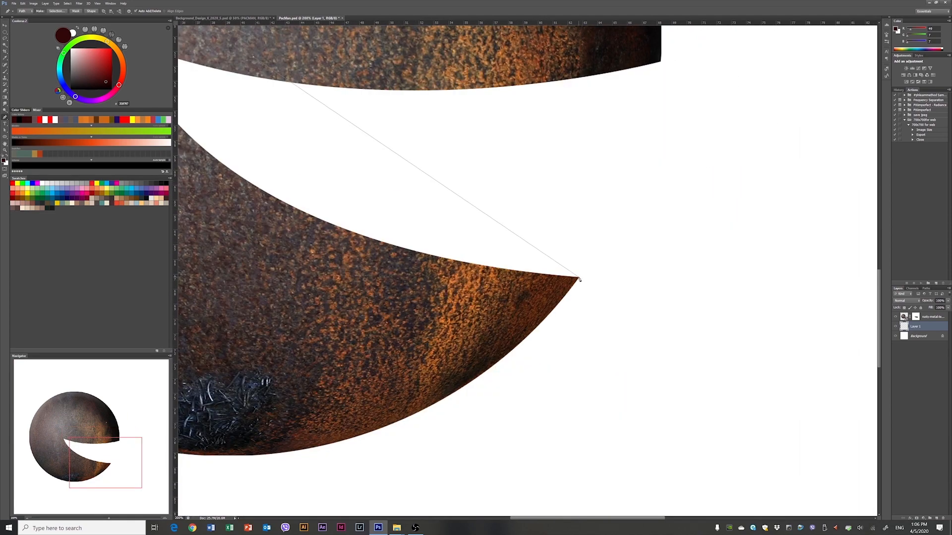
pyautogui.moveTo(579, 279); pyautogui.dragTo(823, 359)
pyautogui.hotkey('ctrl', '-')
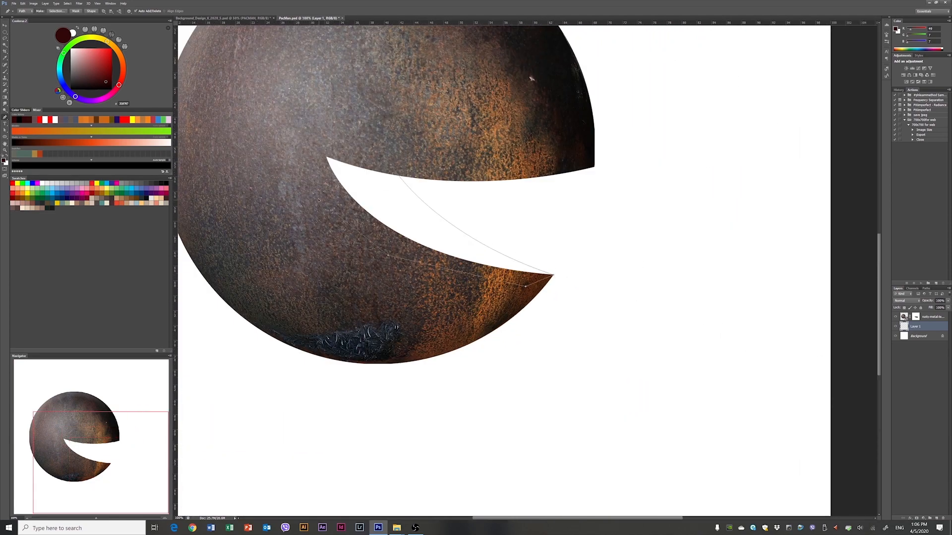
# Step: Load the inner mouth path as a selection, fill it with a dark brown sampled from the sphere, and deselect
pyautogui.click(927, 288)
pyautogui.keyDown('ctrl'); pyautogui.click(899, 295); pyautogui.keyUp('ctrl')
pyautogui.click(898, 289)
pyautogui.press('i')
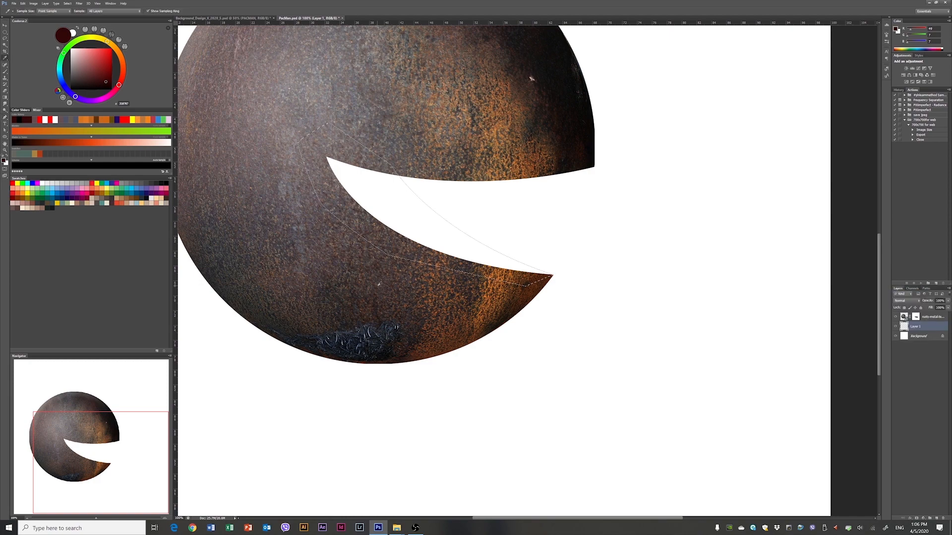
pyautogui.click(380, 295)
pyautogui.hotkey('alt', 'BackSpace')
pyautogui.hotkey('ctrl', 'd')
# Step: Place the rusty metal texture above the brown mouth shape and clip it to that shape
pyautogui.moveTo(483, 166); pyautogui.dragTo(501, 226)
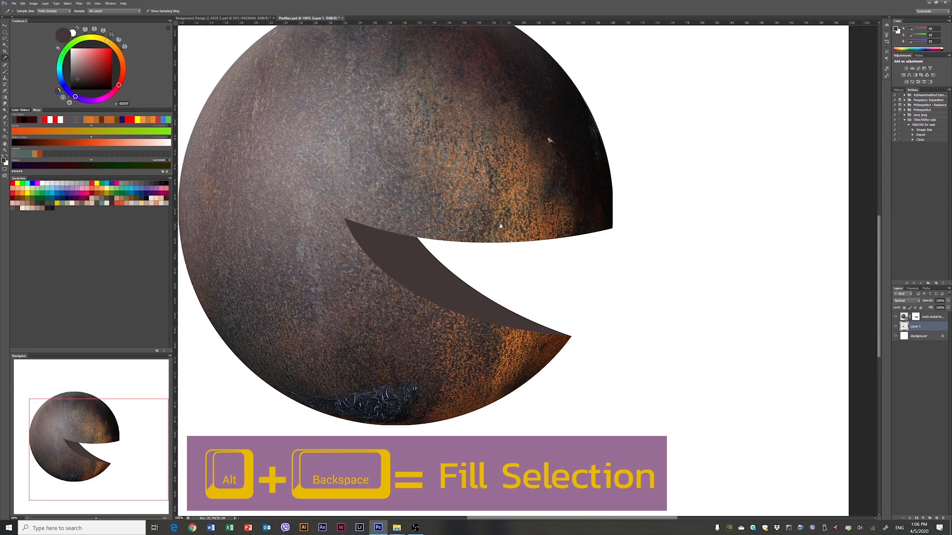
pyautogui.moveTo(573, 274); pyautogui.dragTo(589, 298)
pyautogui.click(397, 528)
pyautogui.click(357, 496)
pyautogui.moveTo(504, 112); pyautogui.dragTo(426, 428)
pyautogui.press('Return')
pyautogui.keyDown('alt'); pyautogui.click(916, 331); pyautogui.keyUp('alt')
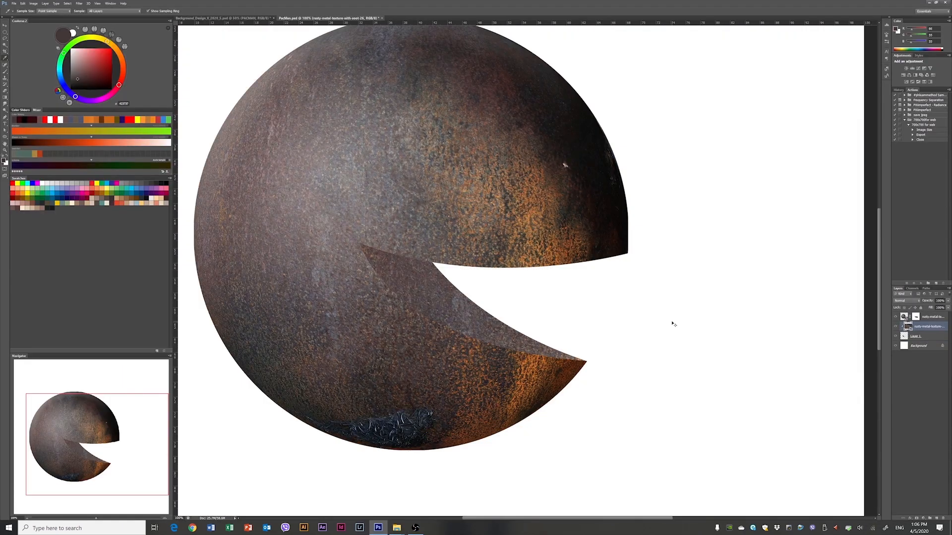
# Step: Shrink the clipped texture, rotate it about 17°, and position it over the inner mouth shape
pyautogui.hotkey('ctrl', '-')
pyautogui.hotkey('ctrl', '-')
pyautogui.hotkey('ctrl', 't')
pyautogui.moveTo(771, 262); pyautogui.dragTo(771, 330)
pyautogui.moveTo(759, 225); pyautogui.dragTo(675, 250)
pyautogui.moveTo(626, 284); pyautogui.dragTo(622, 280)
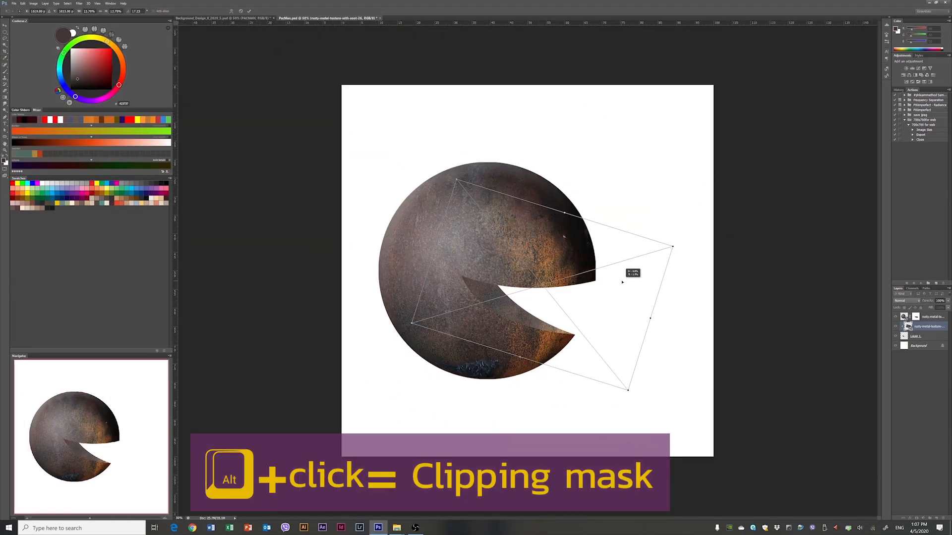
pyautogui.press('Return')
# Step: Add a new clipped layer over the mouth texture and paint soft black shading inside the mouth with the Brush
pyautogui.click(936, 518)
pyautogui.press('b')
pyautogui.press('d')
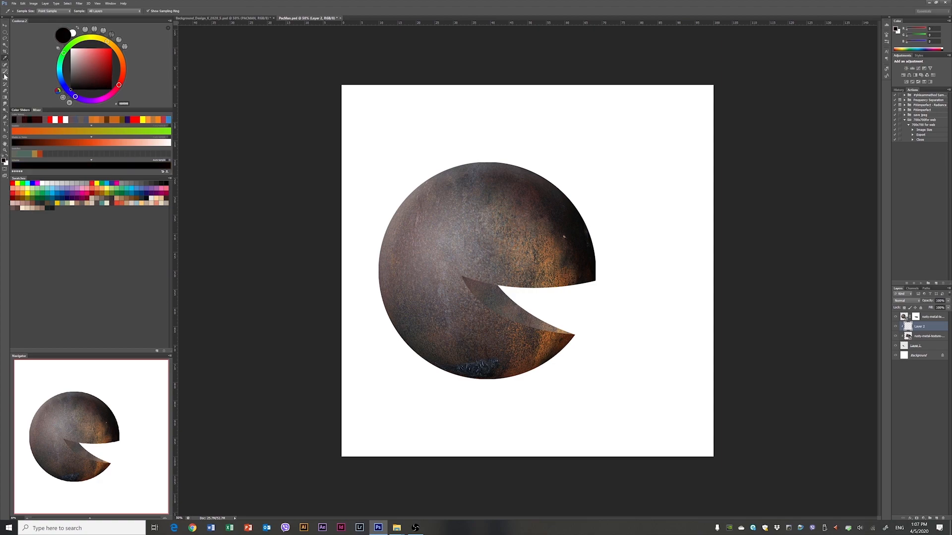
pyautogui.click(96, 17)
pyautogui.click(25, 11)
pyautogui.click(353, 226)
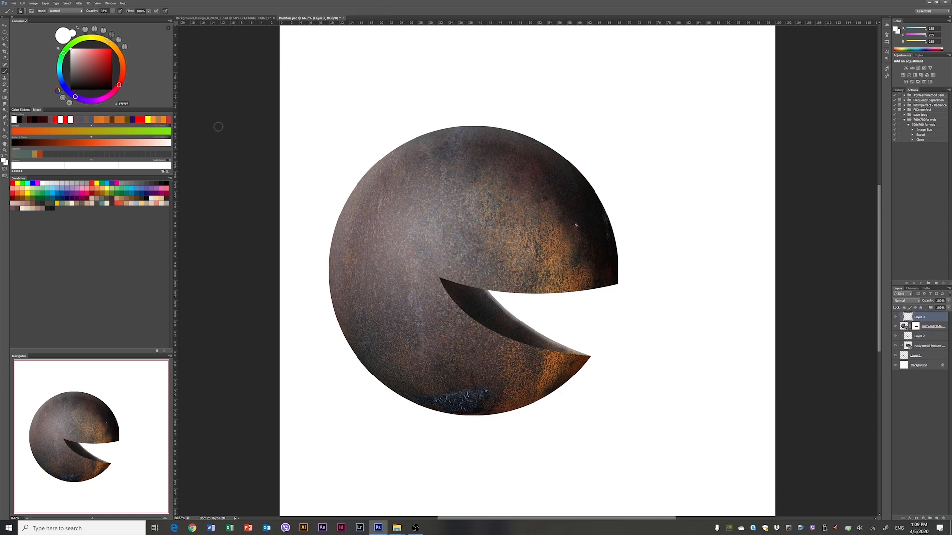
# Step: Set the top clipped layer to Color Dodge and paint a sampled orange highlight along the mouth's lower edge
pyautogui.click(906, 301)
pyautogui.click(905, 357)
pyautogui.keyDown('alt'); pyautogui.click(556, 353); pyautogui.keyUp('alt')
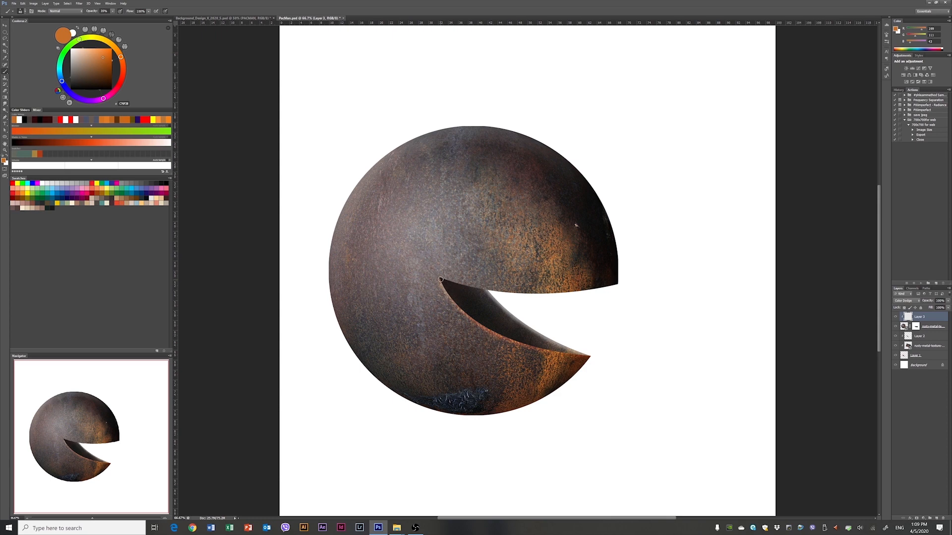
# Step: Add a new clipped layer above the mouth's shading layer and set its blend mode to Color Dodge
pyautogui.click(895, 336)
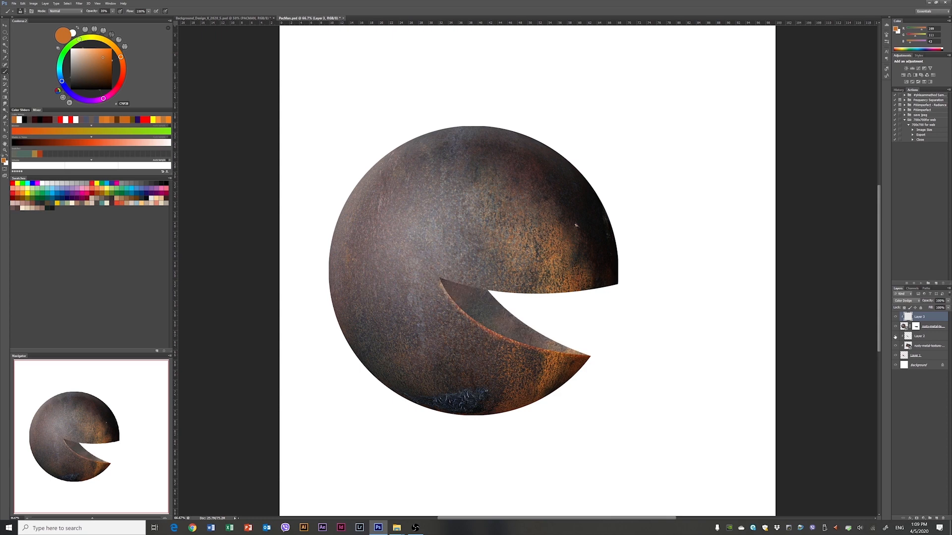
pyautogui.click(896, 337)
pyautogui.click(920, 336)
pyautogui.hotkey('ctrl', 'alt', 'shift', 'n')
pyautogui.hotkey('ctrl', 'alt', 'g')
pyautogui.click(906, 300)
pyautogui.click(909, 358)
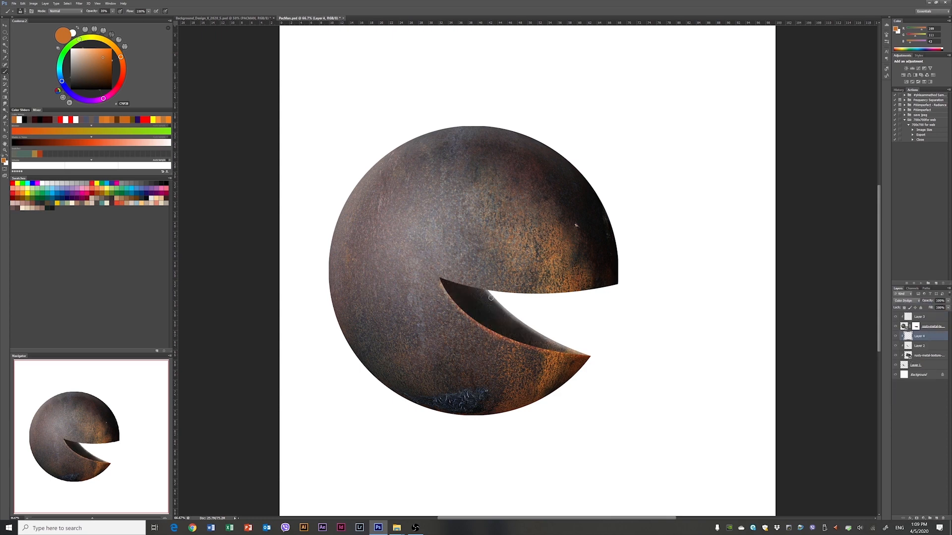
# Step: Paint a glowing orange highlight along the mouth's inner right edge and reduce the Color Dodge layer's fill to about 32%
pyautogui.moveTo(517, 322); pyautogui.dragTo(483, 291)
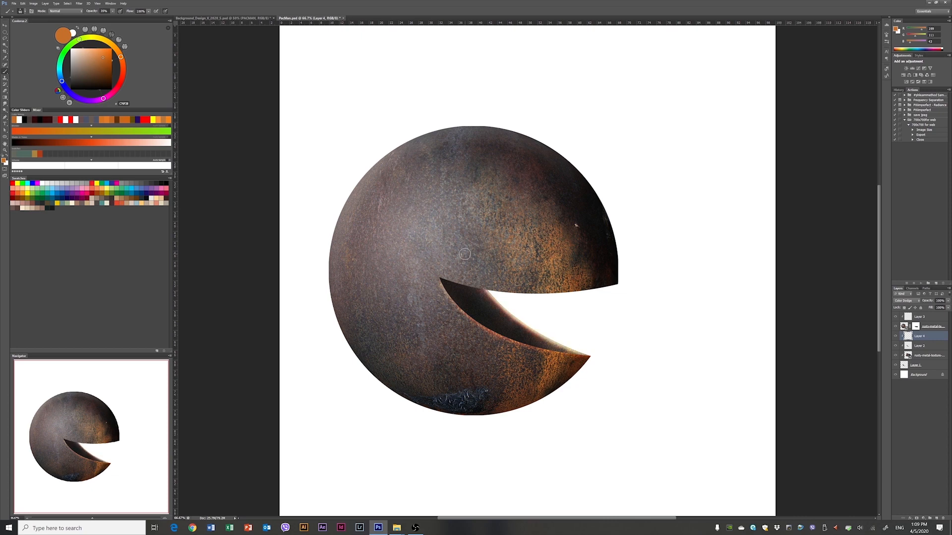
pyautogui.moveTo(948, 311); pyautogui.dragTo(935, 318)
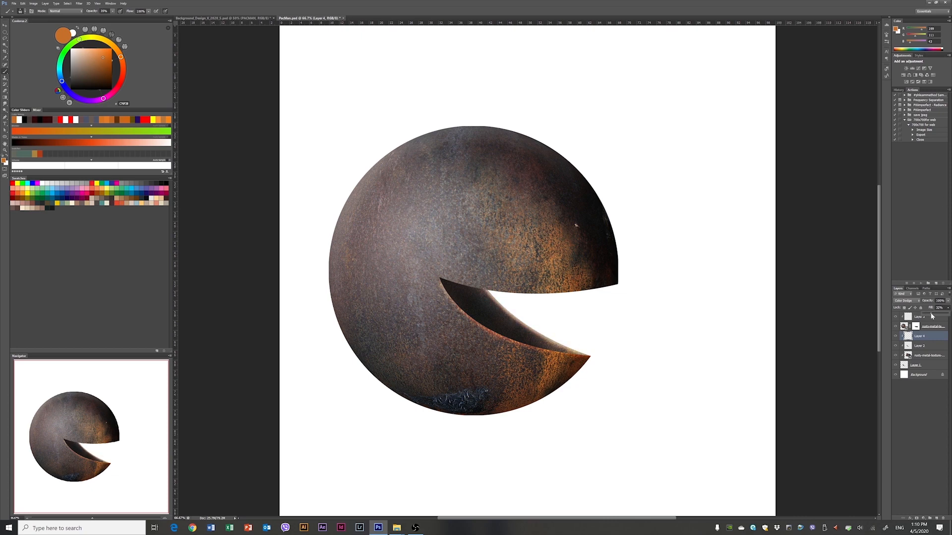
# Step: Group all the Pac-Man layers above the Background and name the group PACMAN
pyautogui.click(917, 364)
pyautogui.keyDown('shift'); pyautogui.click(925, 317); pyautogui.keyUp('shift')
pyautogui.hotkey('ctrl', 'g')
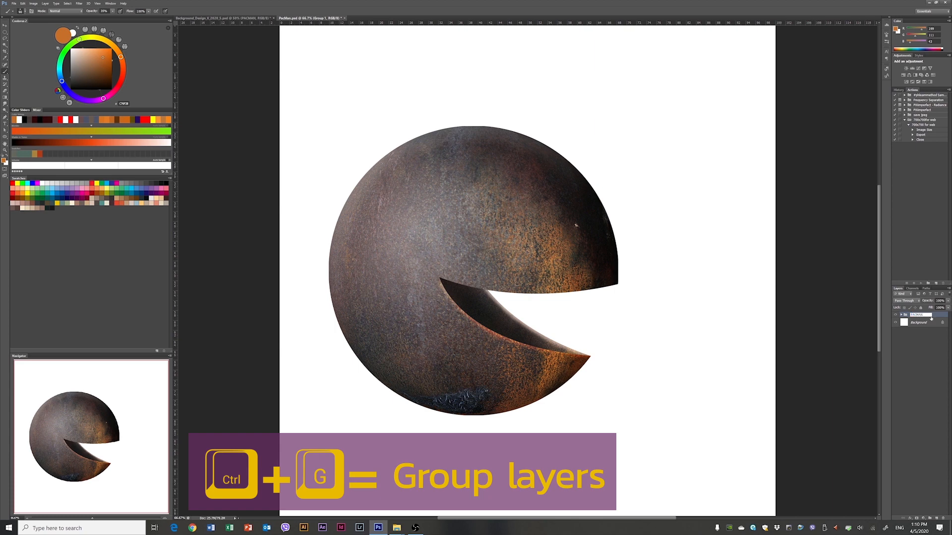
# Step: Add a Gradient Map clipped to the PACMAN group, running black to white with an orange stop slightly before the middle
pyautogui.click(923, 519)
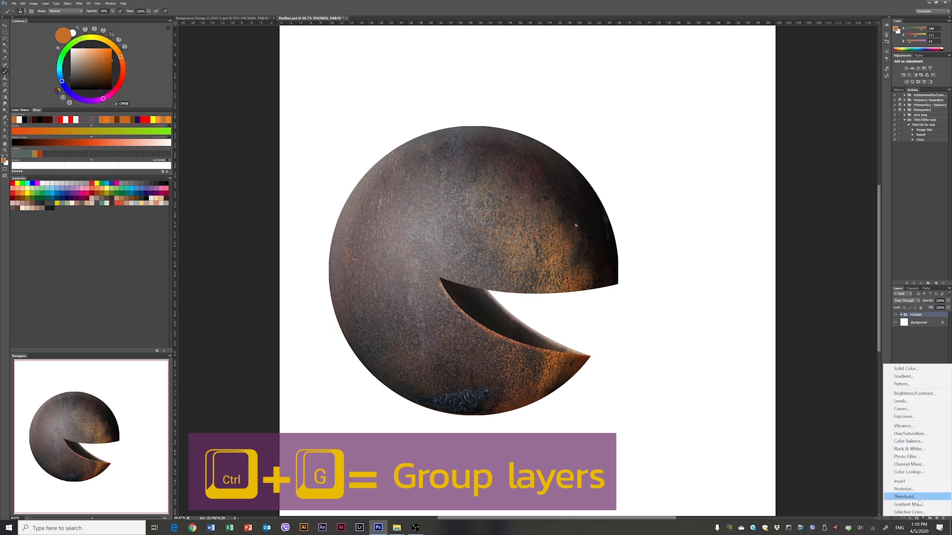
pyautogui.click(914, 500)
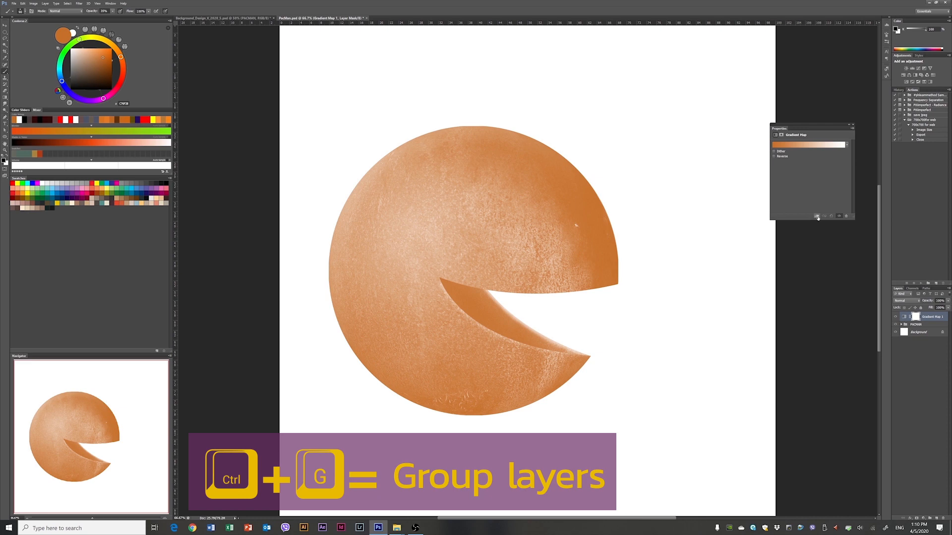
pyautogui.click(809, 145)
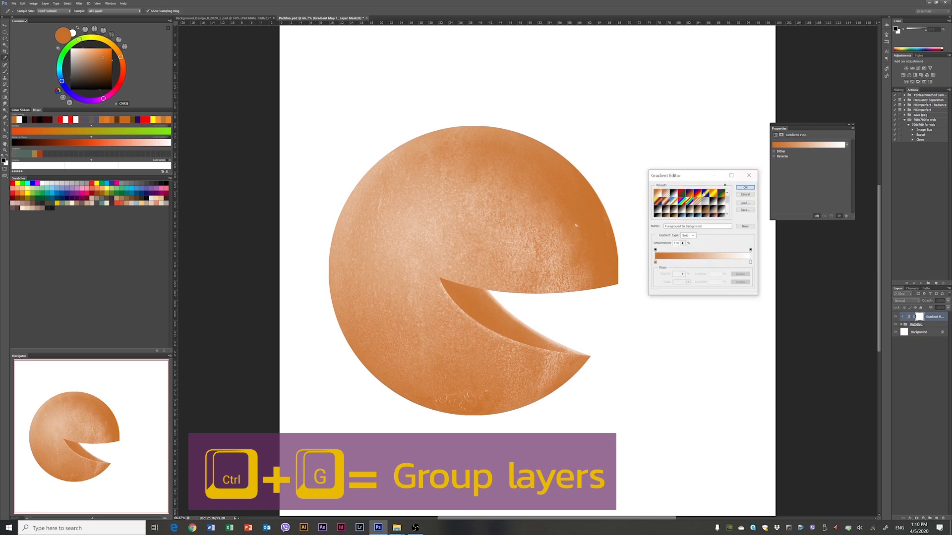
pyautogui.click(673, 192)
pyautogui.moveTo(703, 262); pyautogui.dragTo(693, 262)
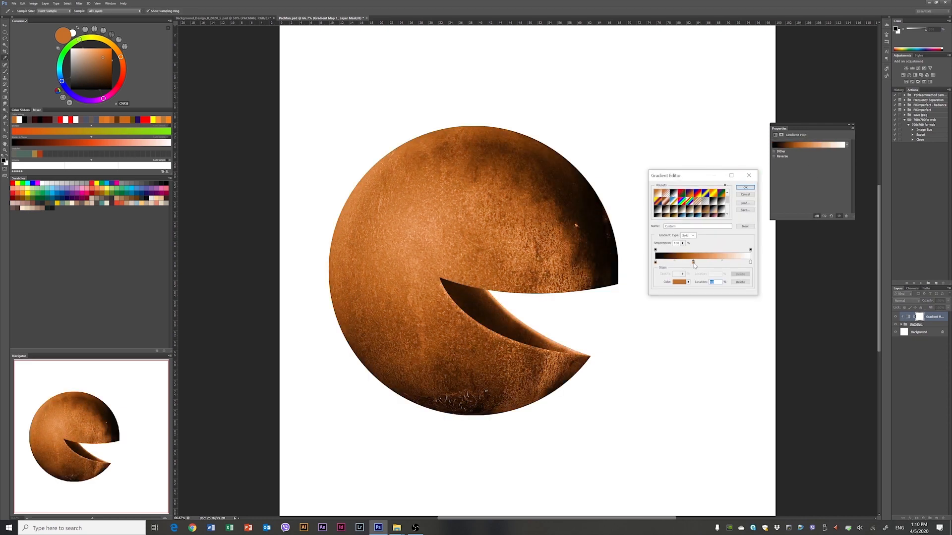
# Step: Recolor the gradient's dark end stop to a warm near-black and its white end stop to yellow
pyautogui.doubleClick(656, 262)
pyautogui.click(748, 402)
pyautogui.click(742, 402)
pyautogui.click(798, 339)
pyautogui.doubleClick(750, 262)
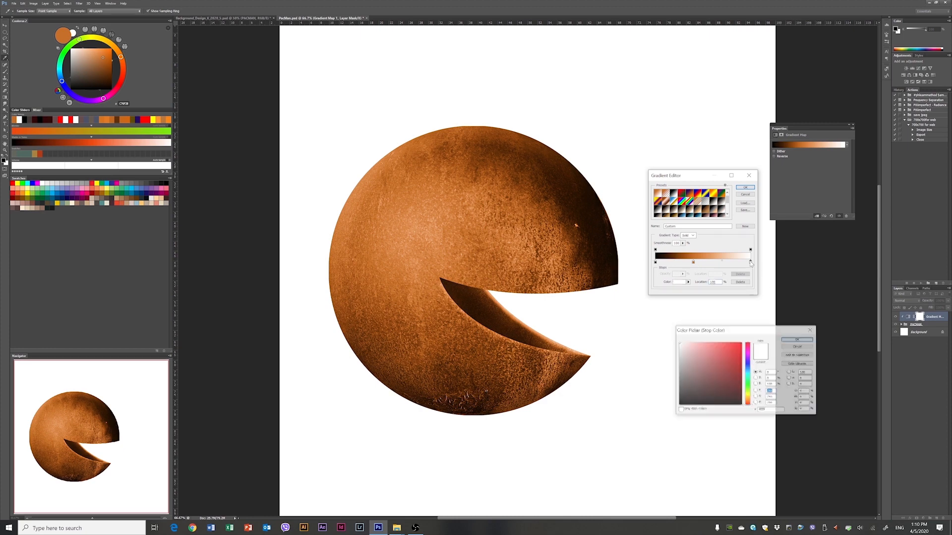
pyautogui.click(748, 396)
pyautogui.click(712, 343)
pyautogui.click(798, 339)
# Step: Add a golden-yellow stop in the gradient's lighter part, shift the orange stop slightly toward the dark end, and accept the gradient
pyautogui.click(723, 261)
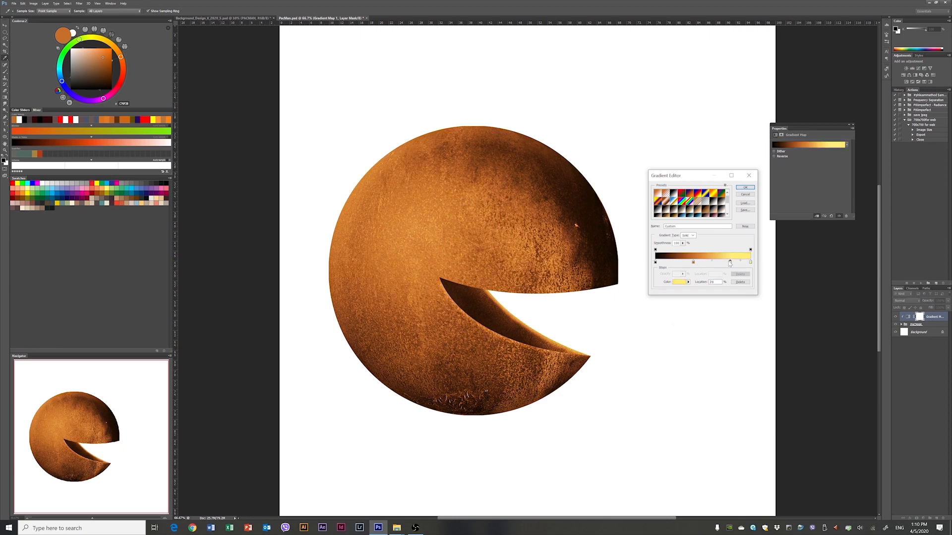
pyautogui.doubleClick(723, 261)
pyautogui.moveTo(749, 397); pyautogui.dragTo(751, 398)
pyautogui.moveTo(727, 348); pyautogui.dragTo(725, 344)
pyautogui.click(798, 339)
pyautogui.moveTo(693, 262)
pyautogui.mouseDown()
pyautogui.moveTo(683, 263)
pyautogui.moveTo(714, 263)
pyautogui.moveTo(688, 262)
pyautogui.mouseUp()
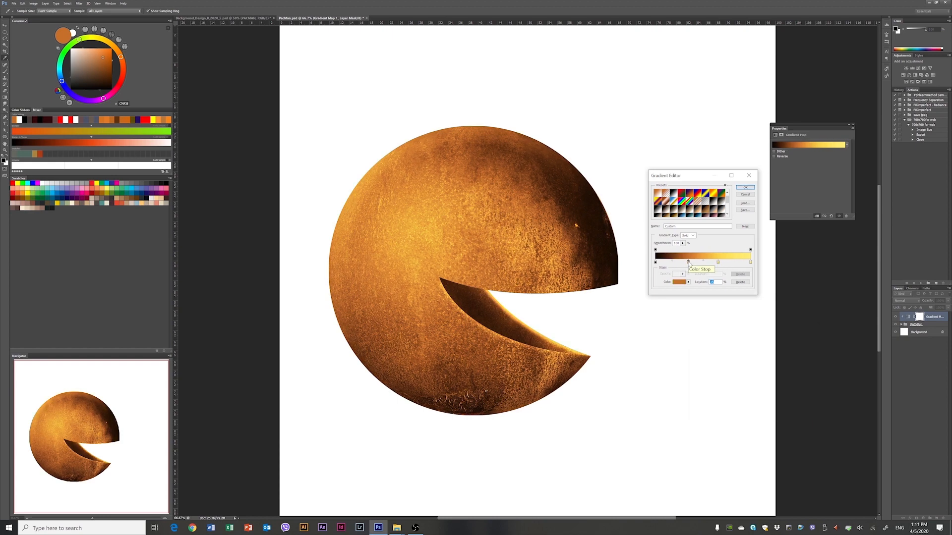
pyautogui.click(746, 190)
# Step: Add a new layer above the Background and stamp one large soft dark-brown Brush dab at 100% opacity beside the mouth
pyautogui.click(919, 333)
pyautogui.click(936, 518)
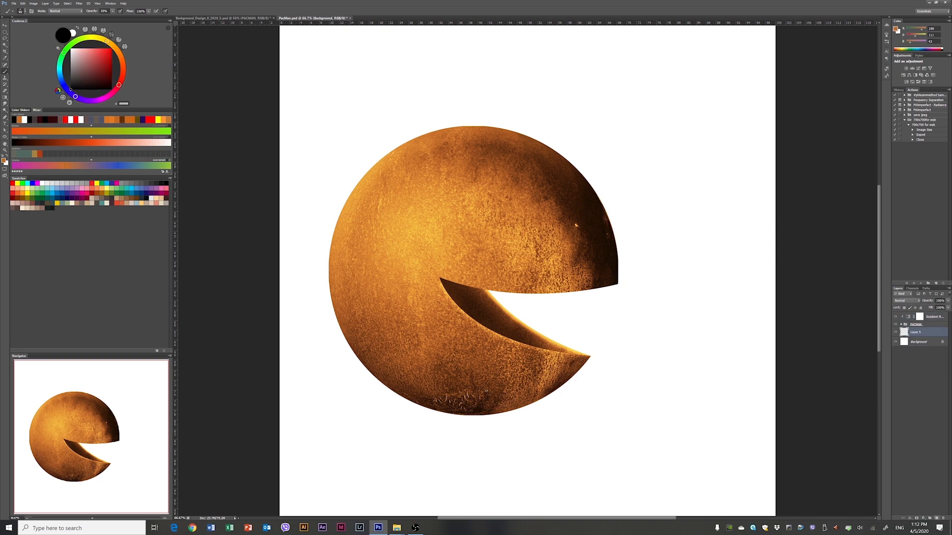
pyautogui.click(22, 10)
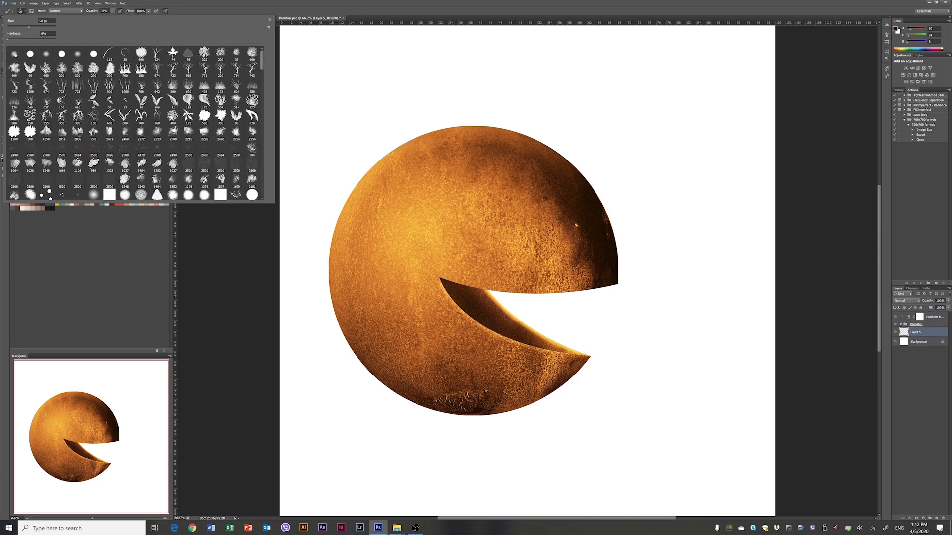
pyautogui.moveTo(112, 11); pyautogui.dragTo(130, 16)
pyautogui.click(604, 340)
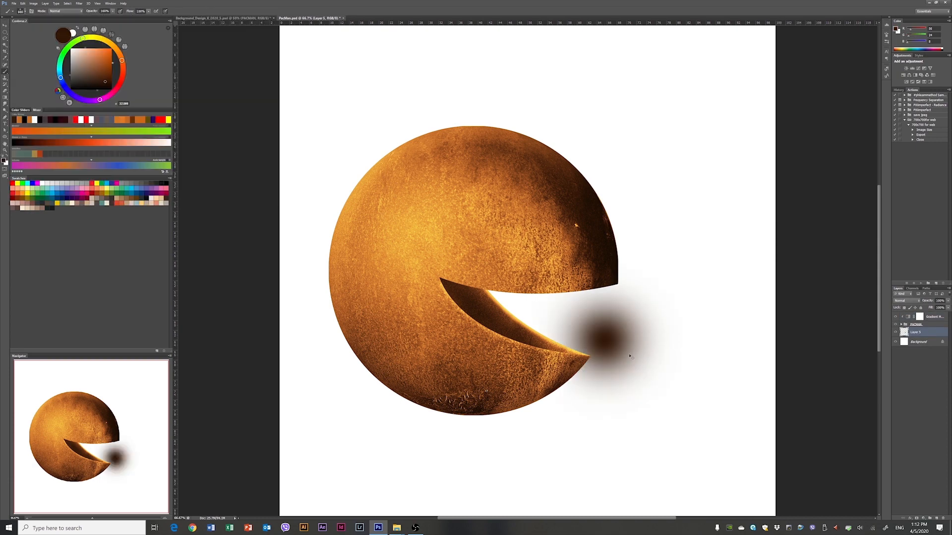
# Step: Squash the dark dab into a thin, wide ellipse and place it under the sphere as a contact shadow
pyautogui.hotkey('ctrl', 't')
pyautogui.moveTo(605, 259); pyautogui.dragTo(622, 328)
pyautogui.rightClick(624, 336)
pyautogui.click(644, 378)
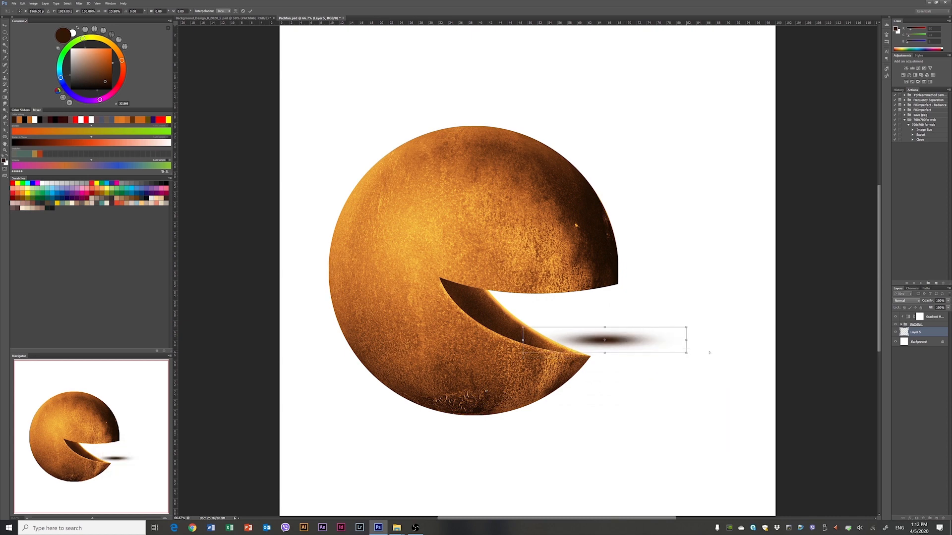
pyautogui.moveTo(686, 340); pyautogui.dragTo(858, 346)
pyautogui.press('Return')
pyautogui.moveTo(674, 329); pyautogui.dragTo(516, 410)
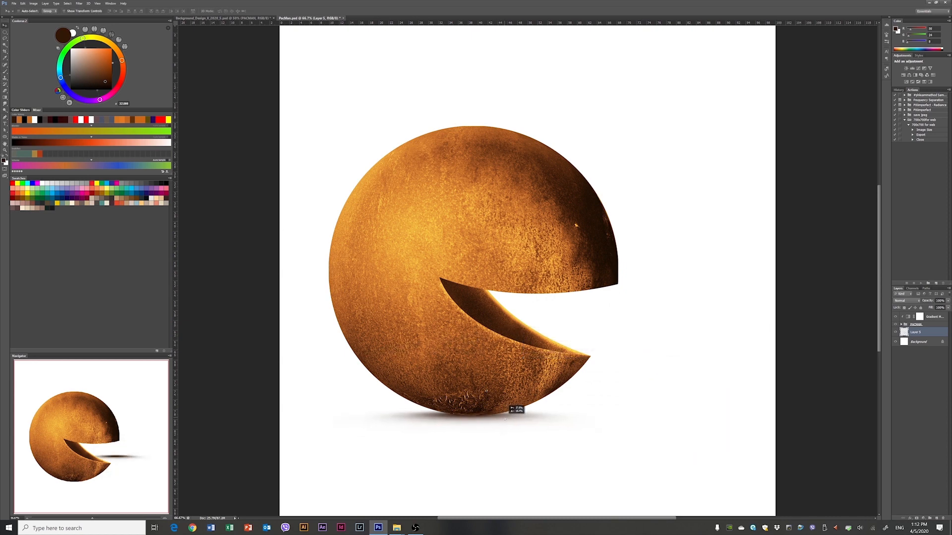
# Step: Duplicate the contact shadow, make the copy taller, and shift it to extend out to the sphere's left
pyautogui.hotkey('ctrl', 'j')
pyautogui.hotkey('ctrl', 't')
pyautogui.moveTo(469, 432); pyautogui.dragTo(470, 444)
pyautogui.moveTo(558, 417); pyautogui.dragTo(485, 410)
pyautogui.press('Return')
# Step: Mask the shadow copy with a gradient that fades its left end, and lower its fill to 41%
pyautogui.click(917, 519)
pyautogui.press('g')
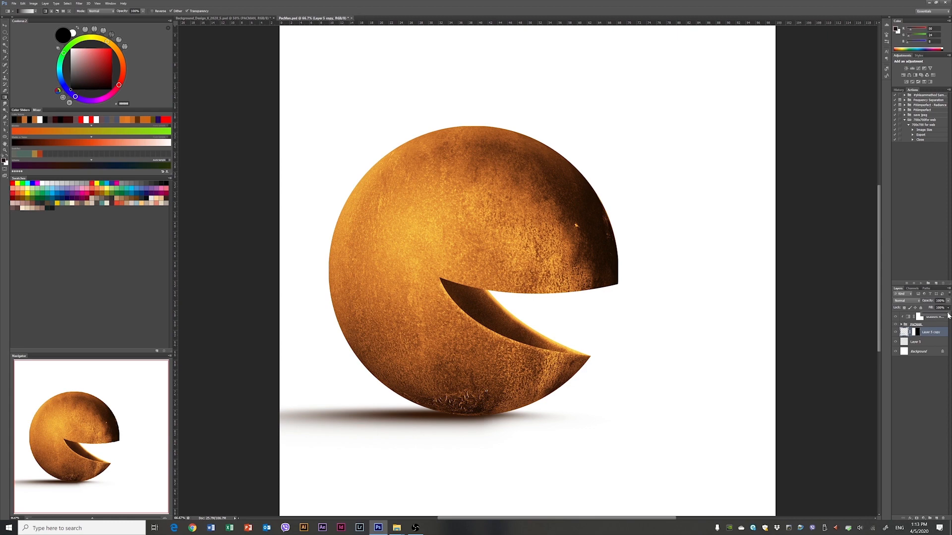
pyautogui.moveTo(948, 316); pyautogui.dragTo(939, 316)
pyautogui.click(916, 334)
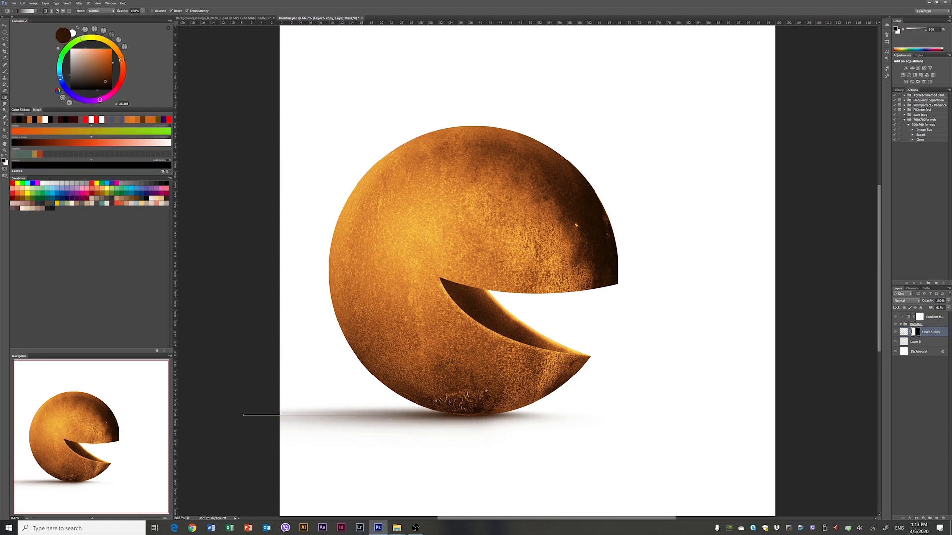
pyautogui.moveTo(391, 418); pyautogui.dragTo(391, 419)
pyautogui.click(896, 332)
# Step: Set both shadow layers to Multiply and group them as SHADOW
pyautogui.click(904, 332)
pyautogui.click(906, 301)
pyautogui.click(906, 325)
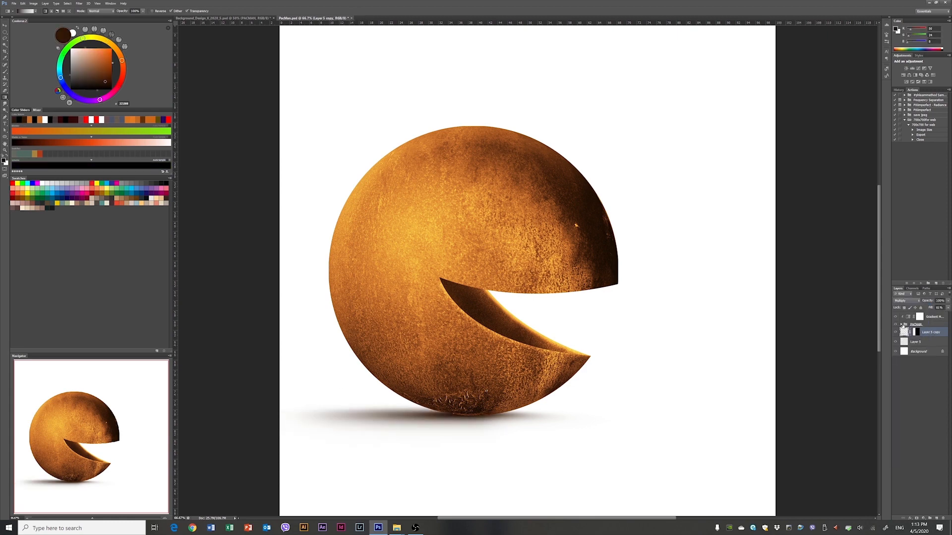
pyautogui.click(923, 342)
pyautogui.click(906, 301)
pyautogui.click(906, 325)
pyautogui.keyDown('shift'); pyautogui.click(930, 332); pyautogui.keyUp('shift')
pyautogui.hotkey('ctrl', 'g')
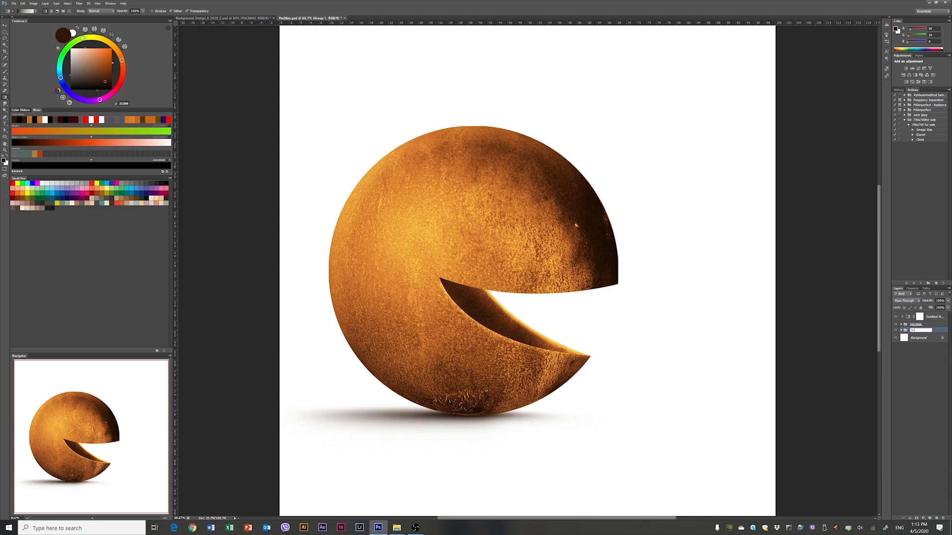
# Step: Open the sphere texture's smart object from the PACMAN group and flip its sphere shading image horizontally
pyautogui.click(901, 325)
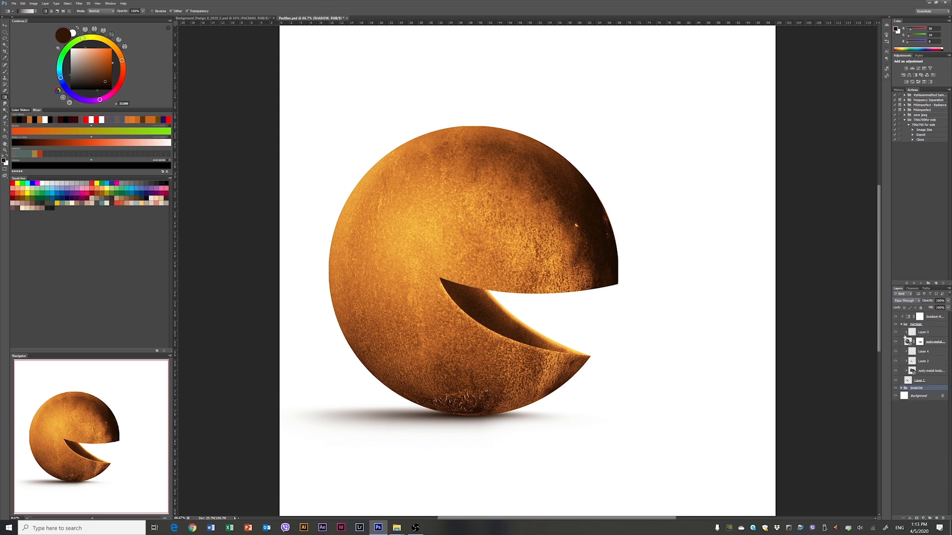
pyautogui.doubleClick(907, 340)
pyautogui.hotkey('alt', '[')
pyautogui.press('j')
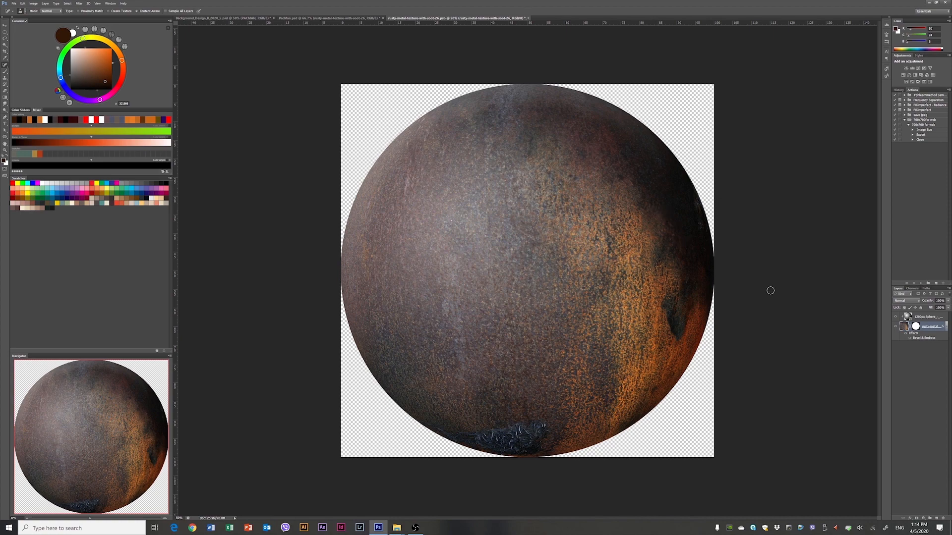
pyautogui.click(925, 318)
pyautogui.hotkey('ctrl', 't')
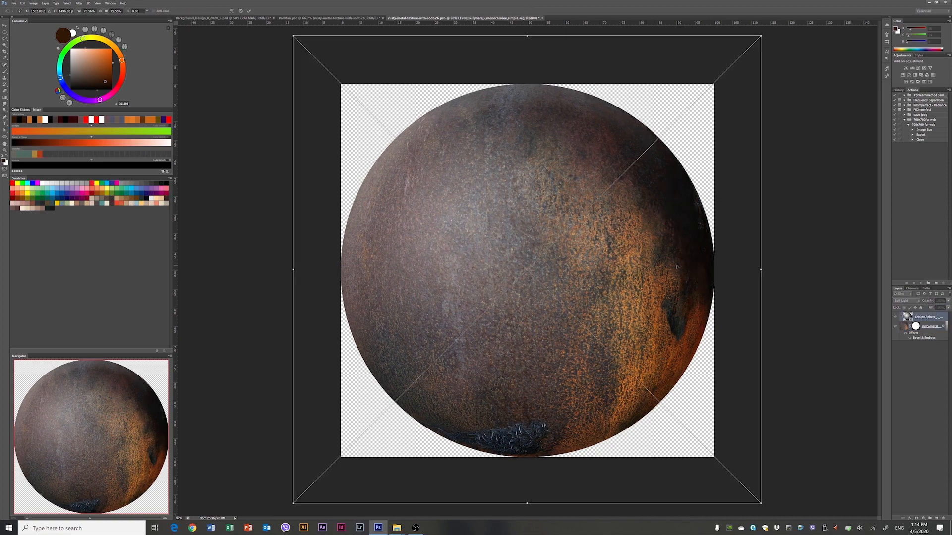
pyautogui.rightClick(677, 267)
pyautogui.click(714, 358)
pyautogui.press('Return')
# Step: Change the texture layer's Bevel & Emboss direction to Down
pyautogui.doubleClick(925, 338)
pyautogui.click(224, 307)
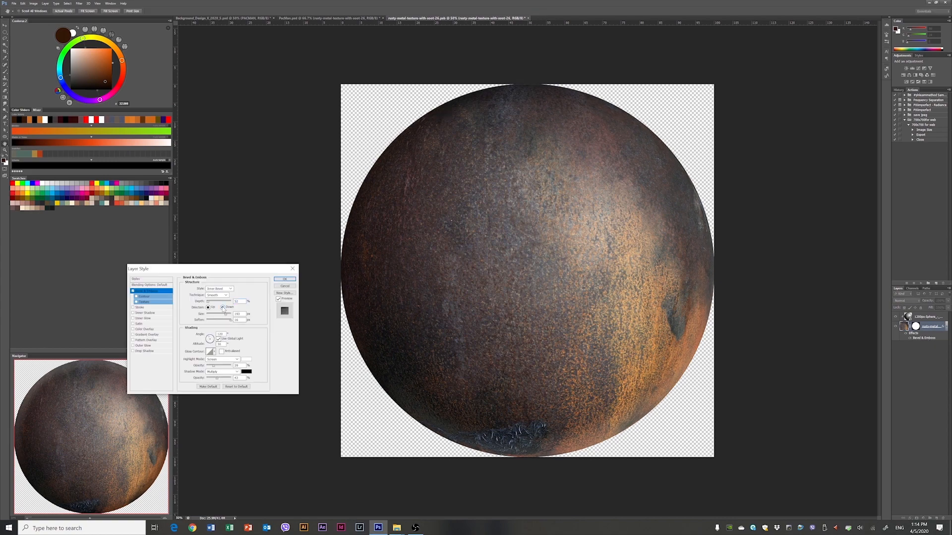
pyautogui.click(284, 278)
# Step: Lower the Soft Light shading layer's opacity to roughly half, then save and close the smart object
pyautogui.click(928, 317)
pyautogui.click(947, 300)
pyautogui.moveTo(948, 307); pyautogui.dragTo(935, 307)
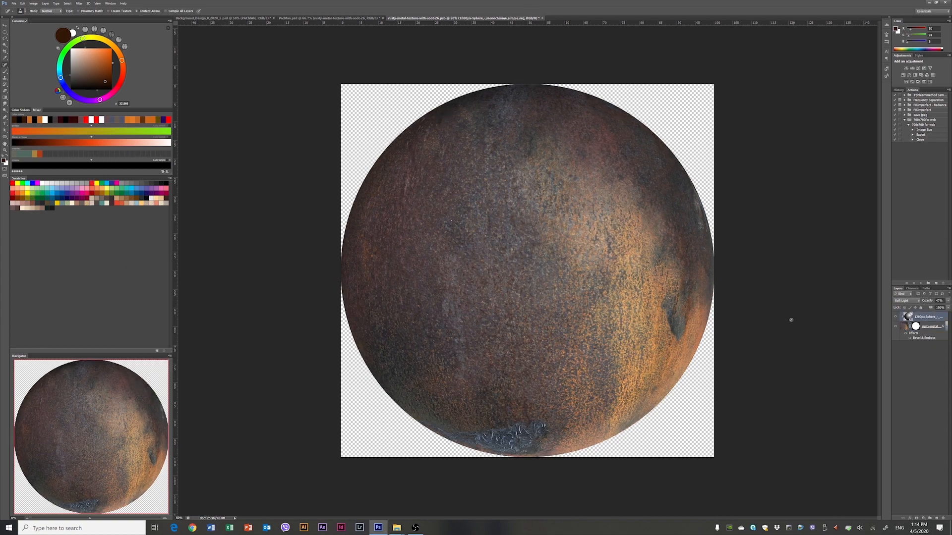
pyautogui.click(541, 18)
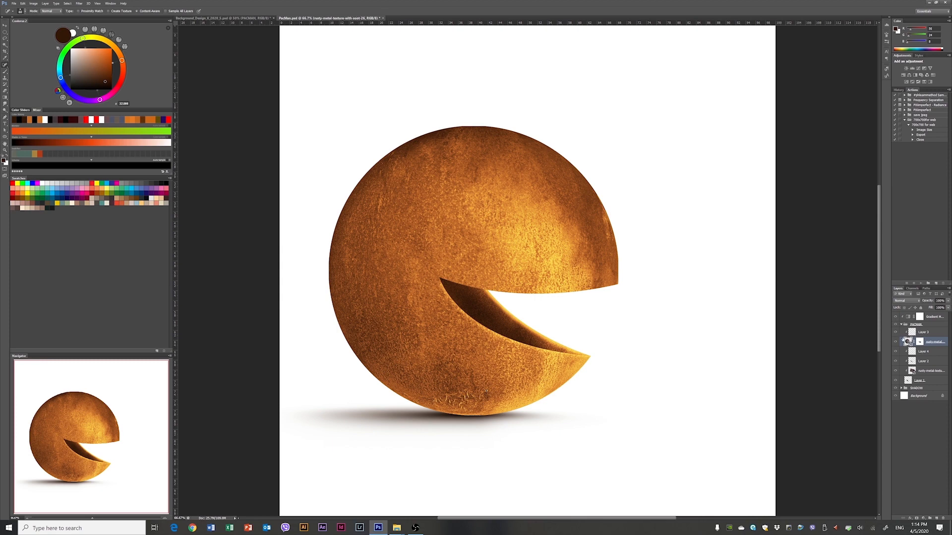
# Step: Add clipped layers above the sphere texture and paint soft, low-opacity black shading along the sphere's lower-left edge
pyautogui.click(896, 333)
pyautogui.click(896, 333)
pyautogui.click(936, 518)
pyautogui.press('d')
pyautogui.press('b')
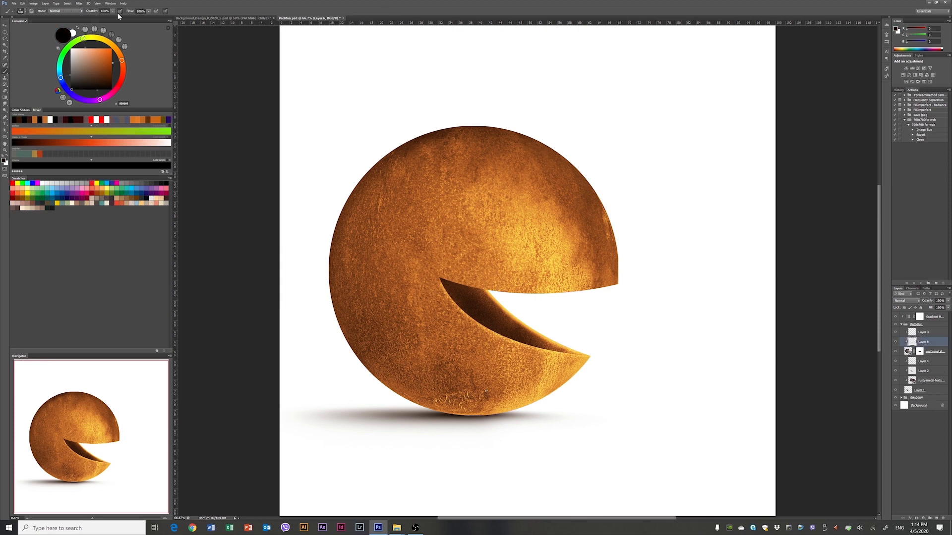
pyautogui.click(94, 19)
pyautogui.press('[')
pyautogui.press('[')
pyautogui.press('[')
pyautogui.press('[')
pyautogui.moveTo(439, 425)
pyautogui.mouseDown()
pyautogui.moveTo(498, 422)
pyautogui.moveTo(425, 421)
pyautogui.mouseUp()
pyautogui.moveTo(390, 400); pyautogui.dragTo(488, 413)
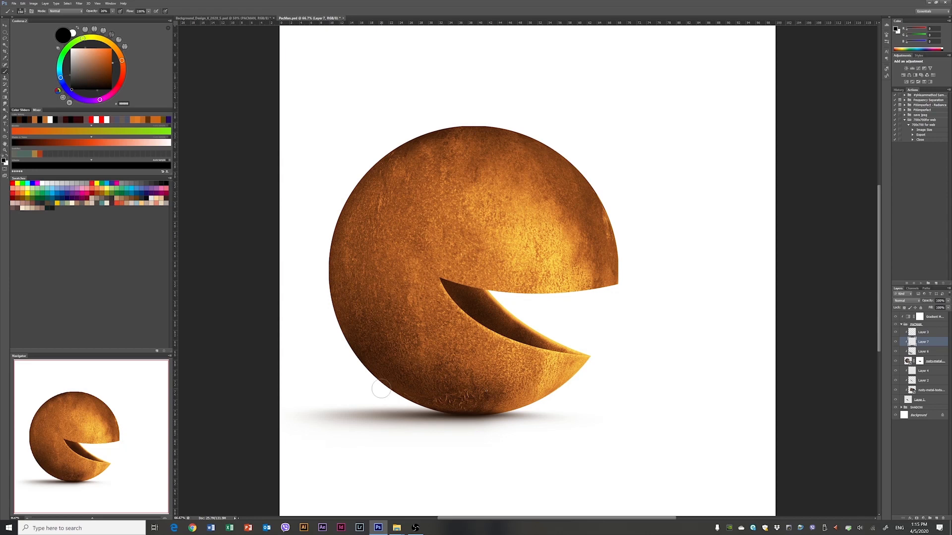
# Step: Split the Gradient Map's Underlying Layer Blend If sliders to blend it softly into shadows and highlights, and compare the result
pyautogui.click(897, 317)
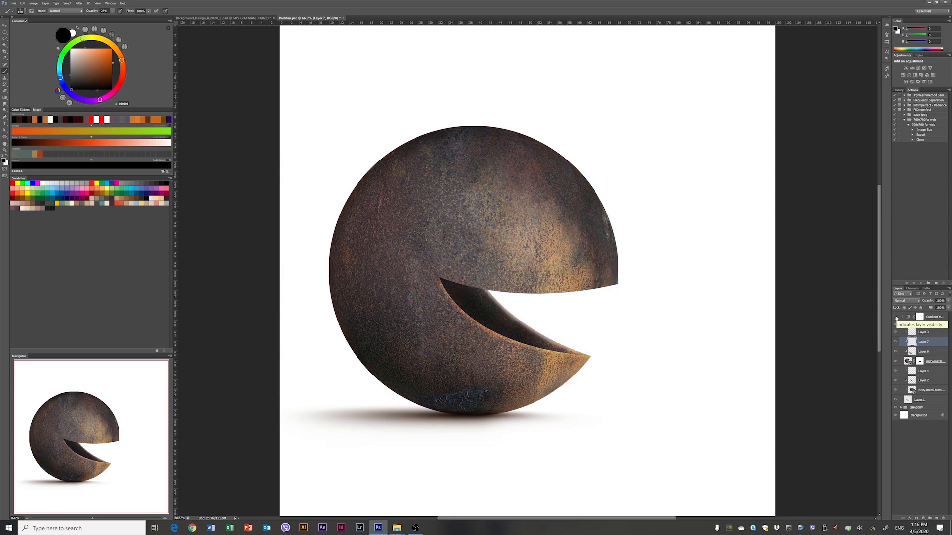
pyautogui.click(896, 318)
pyautogui.click(896, 317)
pyautogui.click(896, 317)
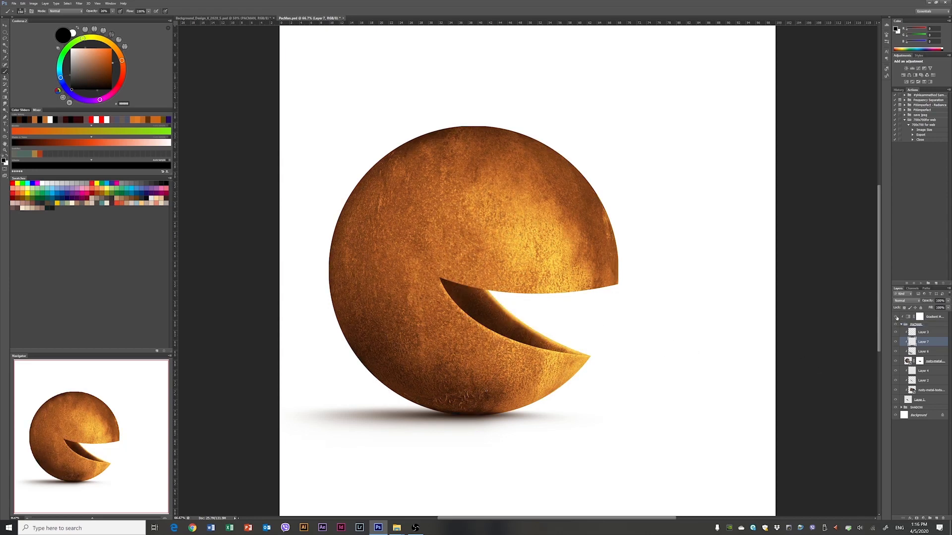
pyautogui.doubleClick(941, 319)
pyautogui.moveTo(184, 376); pyautogui.dragTo(209, 377)
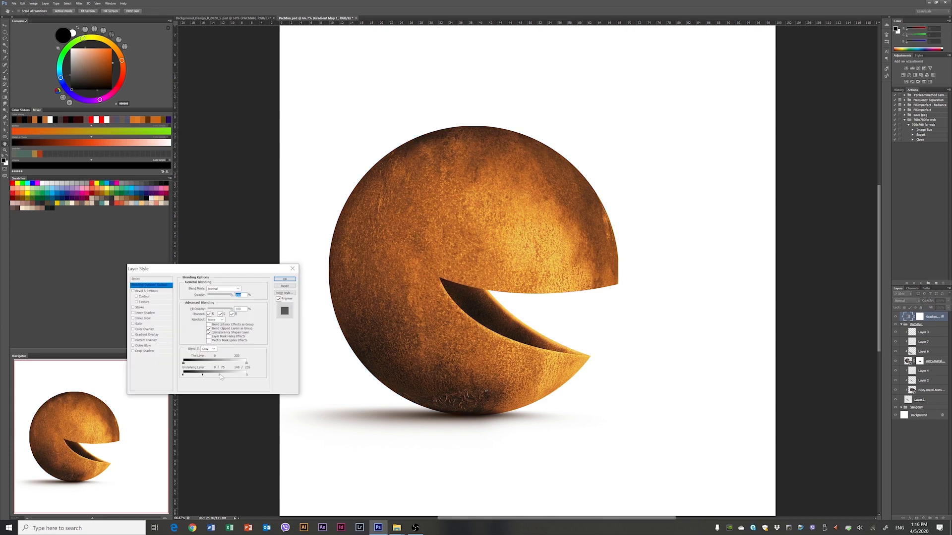
pyautogui.click(285, 279)
pyautogui.click(896, 317)
pyautogui.click(896, 317)
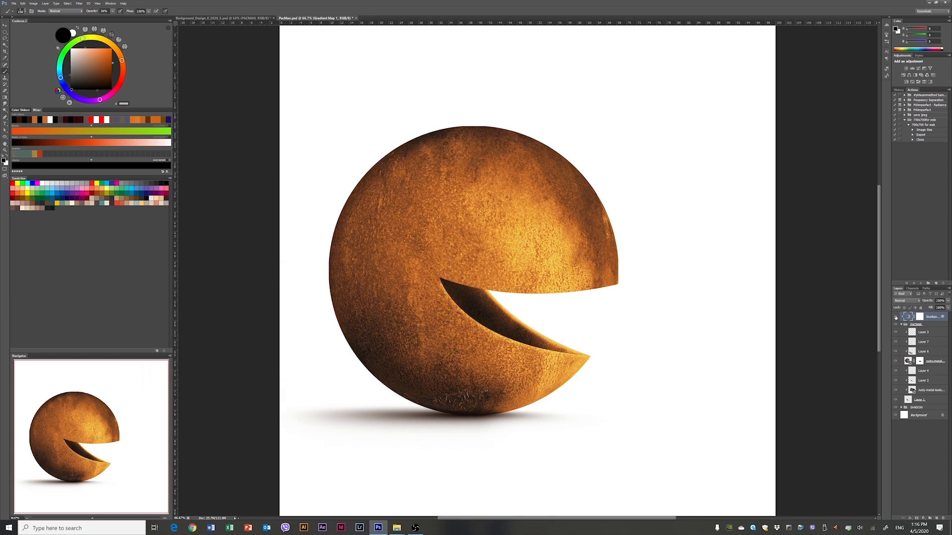
# Step: Place the washing machine image from the MATERIAL folder on a new top layer, over the Pac-Man
pyautogui.click(936, 518)
pyautogui.click(396, 528)
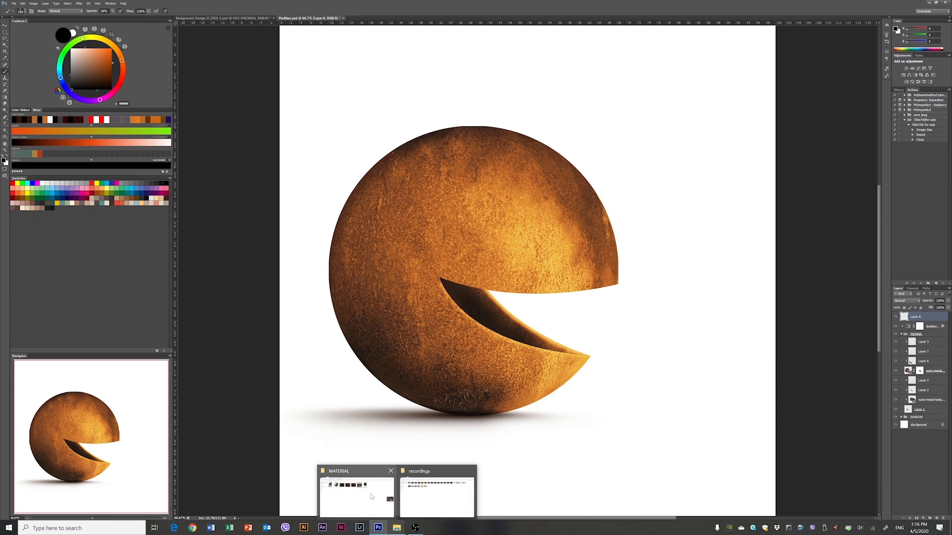
pyautogui.click(371, 497)
pyautogui.moveTo(582, 107); pyautogui.dragTo(428, 399)
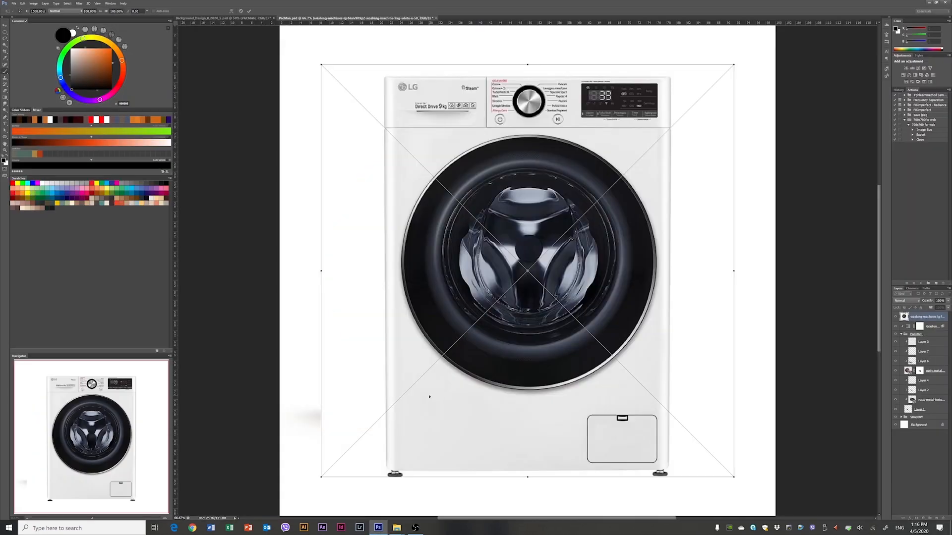
pyautogui.press('Return')
# Step: Select the washing machine's round door with the Elliptical Marquee, mask out the rest, and convert the layer to a smart object
pyautogui.click(6, 32)
pyautogui.moveTo(499, 240); pyautogui.dragTo(656, 410)
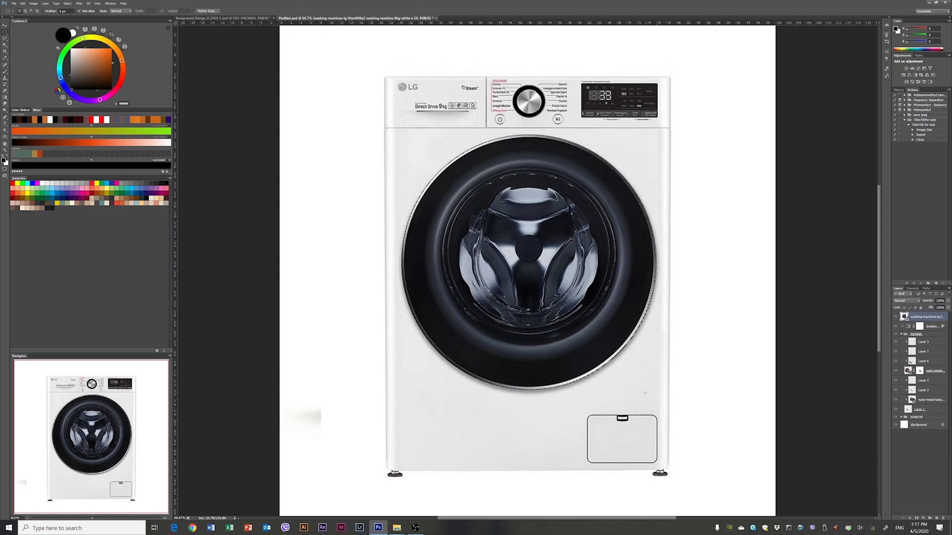
pyautogui.click(916, 518)
pyautogui.rightClick(927, 317)
pyautogui.click(887, 88)
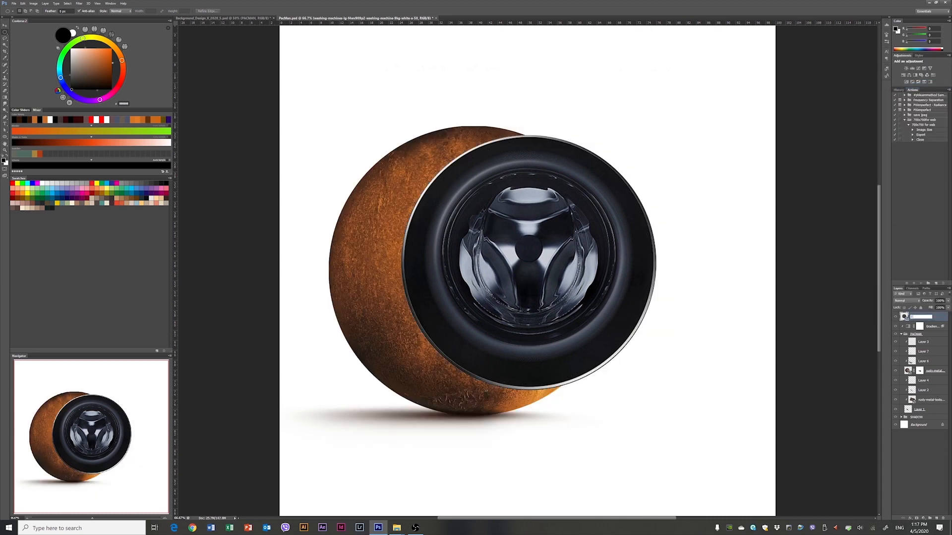
# Step: Scale the washing machine door down into a small eye above the Pac-Man's mouth and add an Inner Shadow to it
pyautogui.hotkey('ctrl', 't')
pyautogui.moveTo(655, 135); pyautogui.dragTo(485, 235)
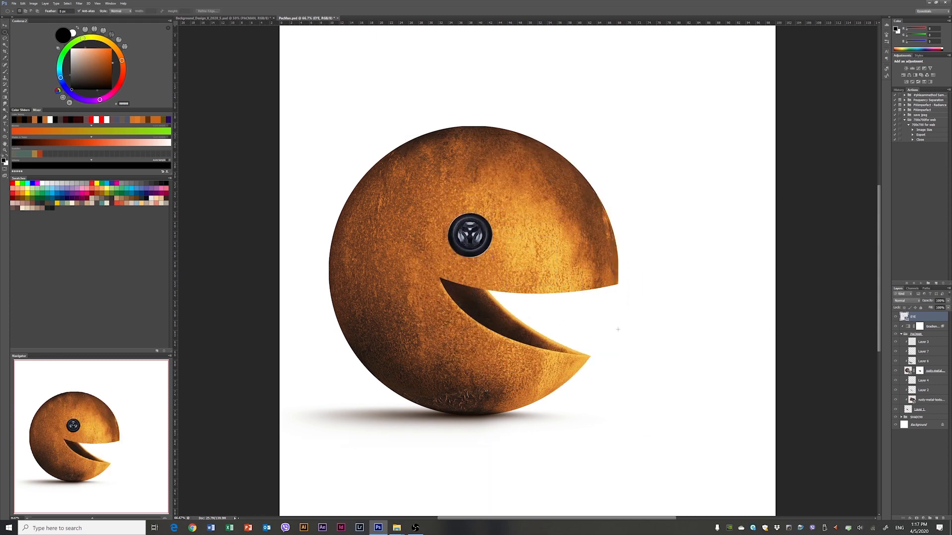
pyautogui.doubleClick(934, 320)
pyautogui.click(145, 314)
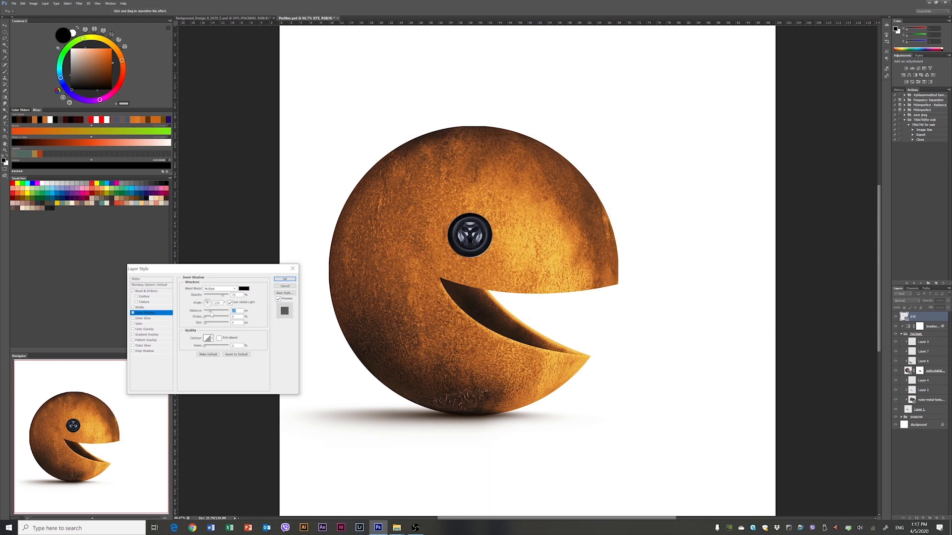
# Step: Add a Drop Shadow to the eye as a rim highlight, using Linear Dodge (Add), a golden color sampled from the sphere, and reduced opacity
pyautogui.click(147, 352)
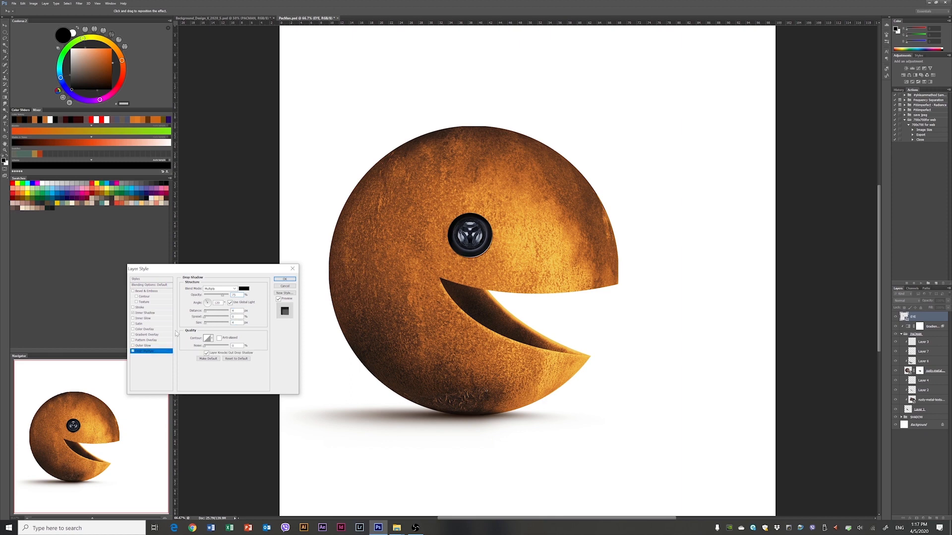
pyautogui.click(220, 289)
pyautogui.click(221, 354)
pyautogui.click(244, 289)
pyautogui.click(550, 243)
pyautogui.click(797, 339)
pyautogui.scroll(2, 521, 279)
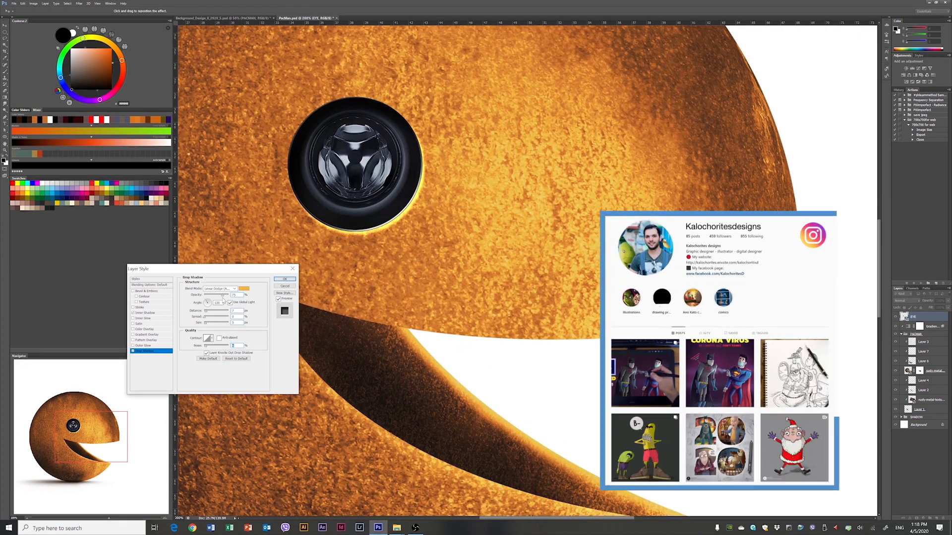
pyautogui.moveTo(222, 296); pyautogui.dragTo(217, 296)
pyautogui.click(133, 313)
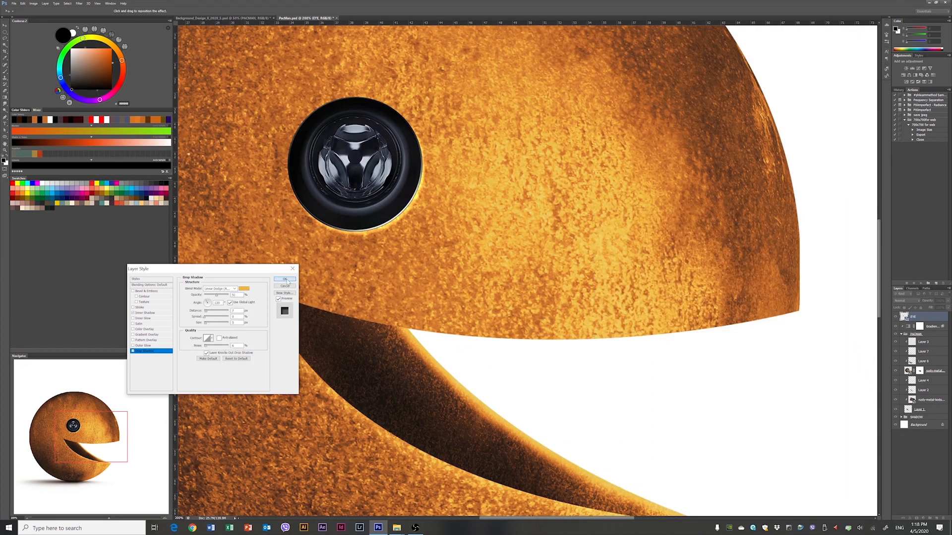
pyautogui.click(284, 279)
pyautogui.hotkey('ctrl', '0')
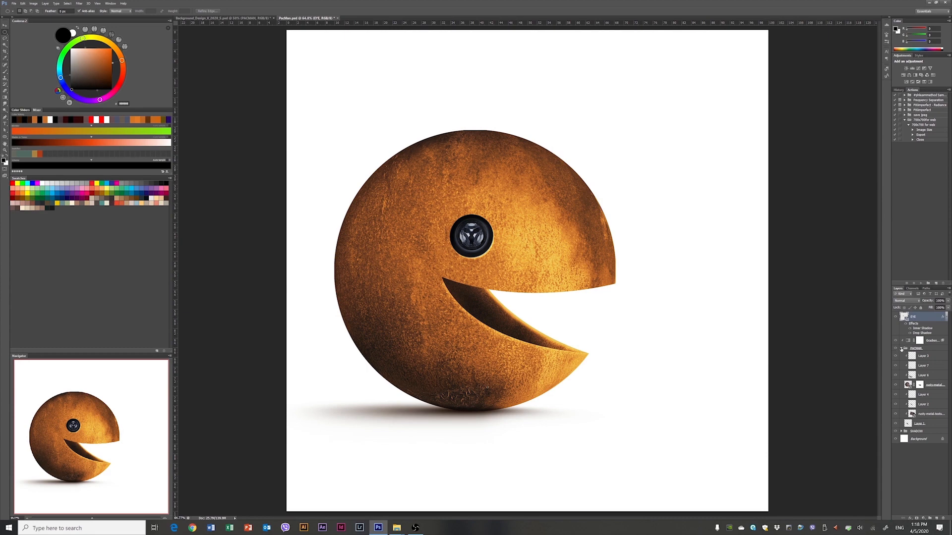
# Step: Collapse the PACMAN group, select it with the eye, Gradient Map and SHADOW group, and move the whole Pac-Man lower on the canvas
pyautogui.click(901, 349)
pyautogui.keyDown('shift'); pyautogui.click(916, 355); pyautogui.keyUp('shift')
pyautogui.press('v')
pyautogui.moveTo(478, 177); pyautogui.dragTo(478, 207)
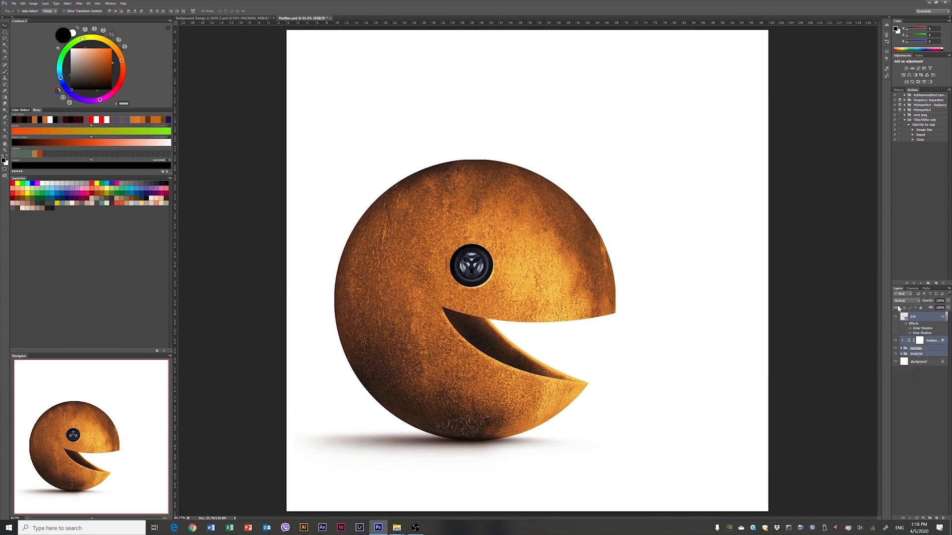
# Step: Place the distressed metal image directly above the Background and position it over the upper two thirds of the canvas as a wall
pyautogui.click(919, 362)
pyautogui.click(396, 528)
pyautogui.click(358, 491)
pyautogui.moveTo(358, 104); pyautogui.dragTo(446, 461)
pyautogui.moveTo(638, 406); pyautogui.dragTo(638, 309)
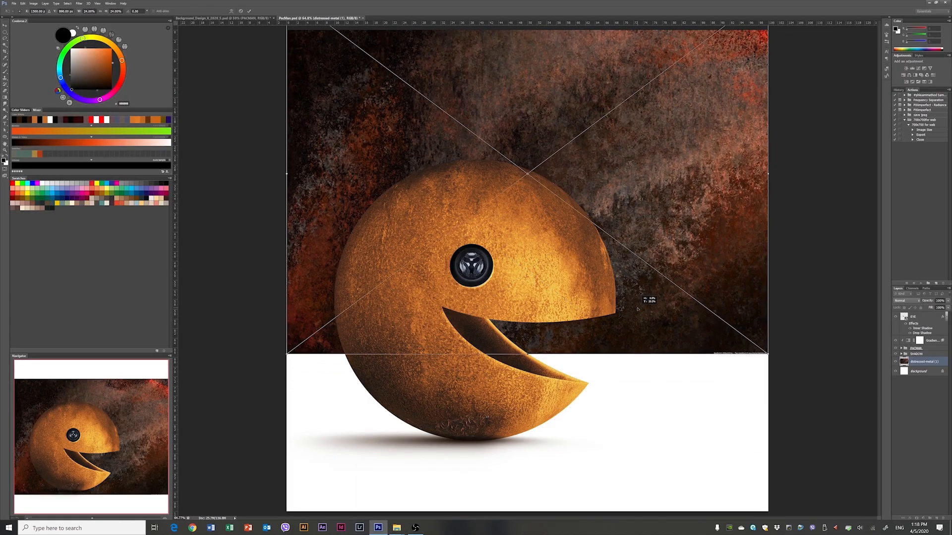
pyautogui.press('Return')
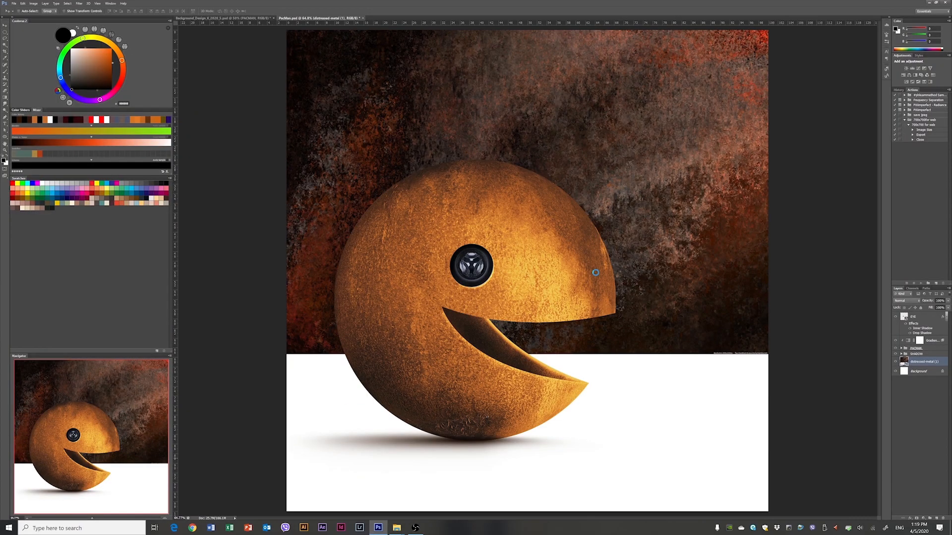
# Step: Place the dark rust texture above the wall image and squash it to fit the canvas's lower third as a floor
pyautogui.moveTo(645, 122); pyautogui.dragTo(631, 380)
pyautogui.hotkey('ctrl', '-')
pyautogui.hotkey('ctrl', '-')
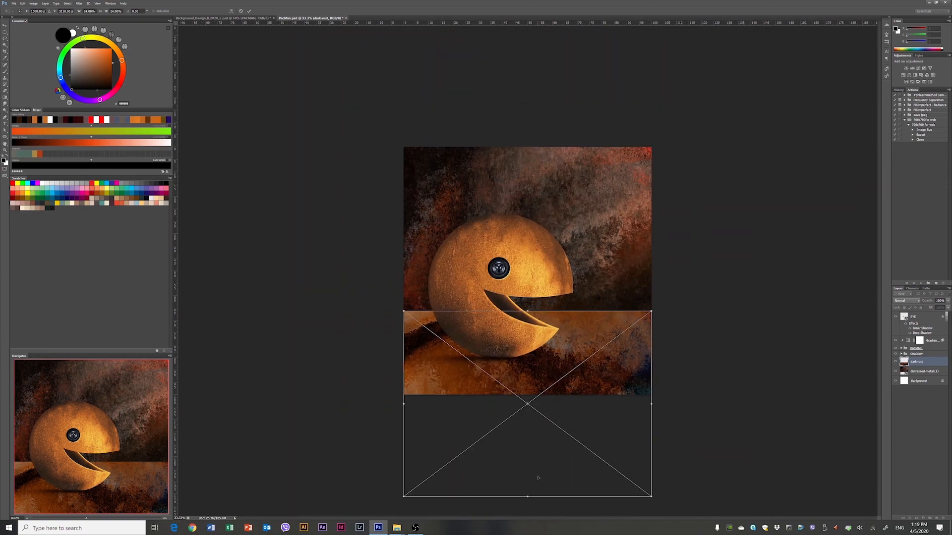
pyautogui.moveTo(542, 496); pyautogui.dragTo(545, 395)
# Step: Spread the floor texture's lower edge far beyond the canvas with a Perspective transform and merge it with the wall layer
pyautogui.rightClick(548, 376)
pyautogui.click(564, 421)
pyautogui.moveTo(652, 395); pyautogui.dragTo(950, 395)
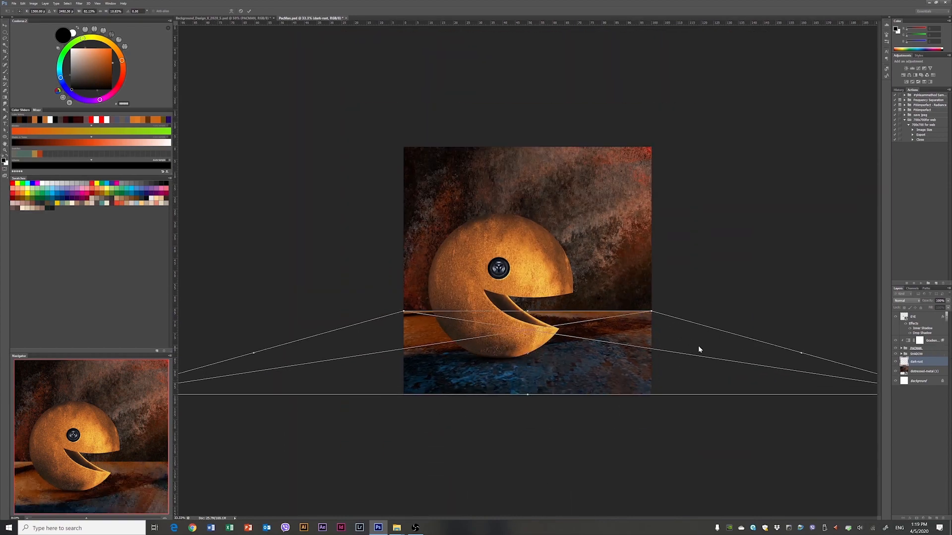
pyautogui.hotkey('ctrl', '-')
pyautogui.hotkey('ctrl', '-')
pyautogui.moveTo(738, 333); pyautogui.dragTo(803, 333)
pyautogui.press('Return')
pyautogui.hotkey('ctrl', '0')
pyautogui.keyDown('ctrl'); pyautogui.click(922, 371); pyautogui.keyUp('ctrl')
pyautogui.hotkey('ctrl', 'e')
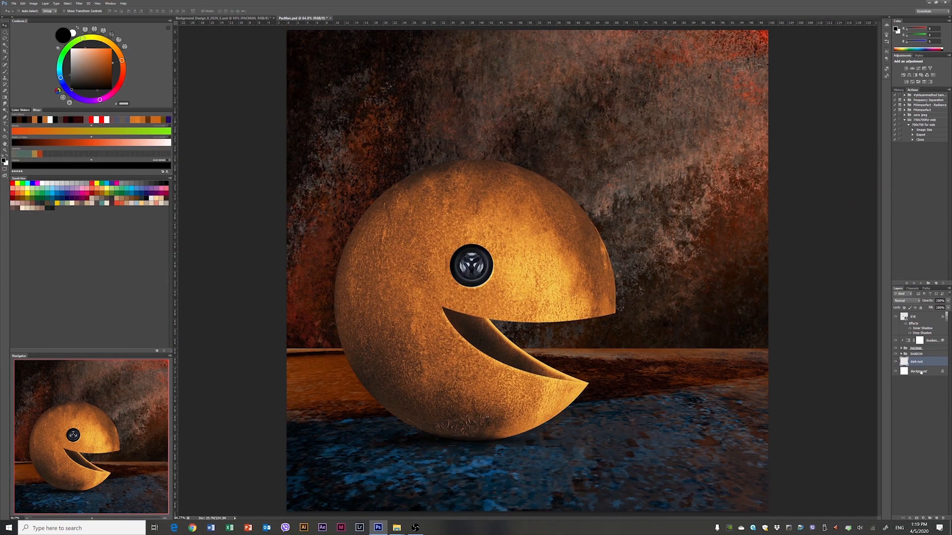
# Step: Start a Tilt-Shift blur on the merged background, centering the focus on the floor below the Pac-Man and setting Blur to 74 px
pyautogui.click(79, 3)
pyautogui.click(195, 117)
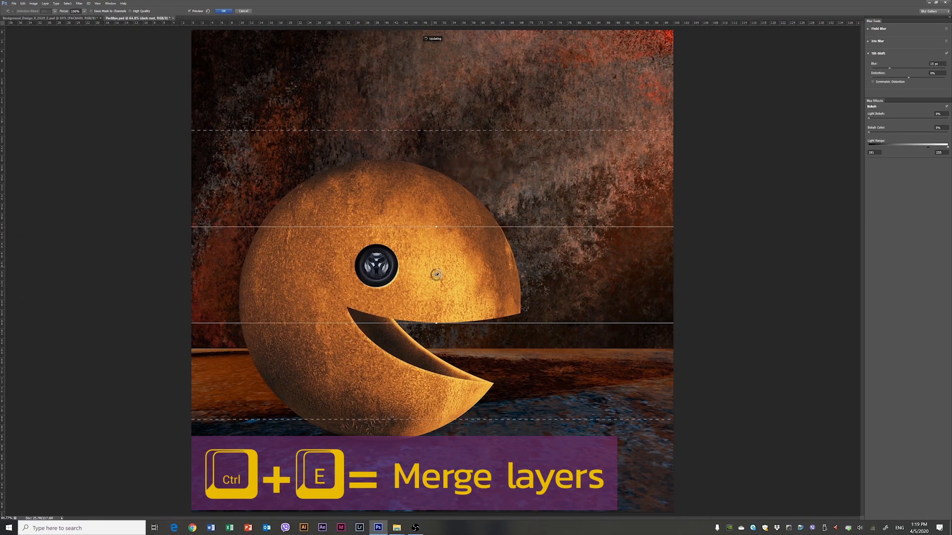
pyautogui.moveTo(437, 274); pyautogui.dragTo(447, 475)
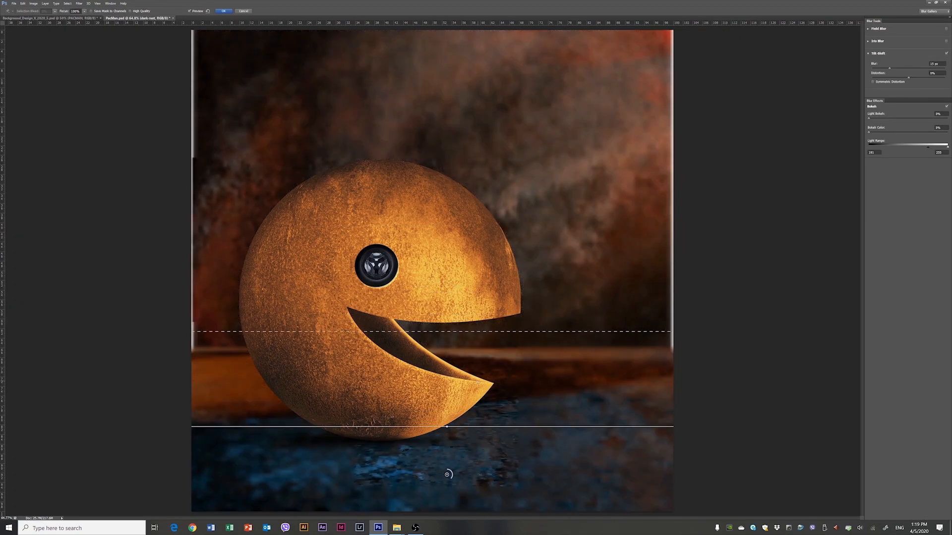
pyautogui.moveTo(477, 332); pyautogui.dragTo(477, 382)
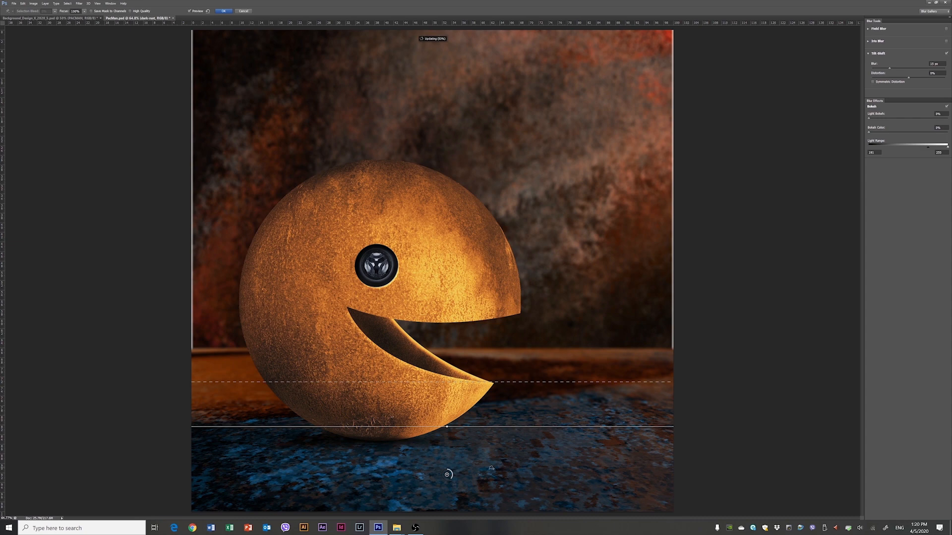
pyautogui.moveTo(448, 471); pyautogui.dragTo(444, 475)
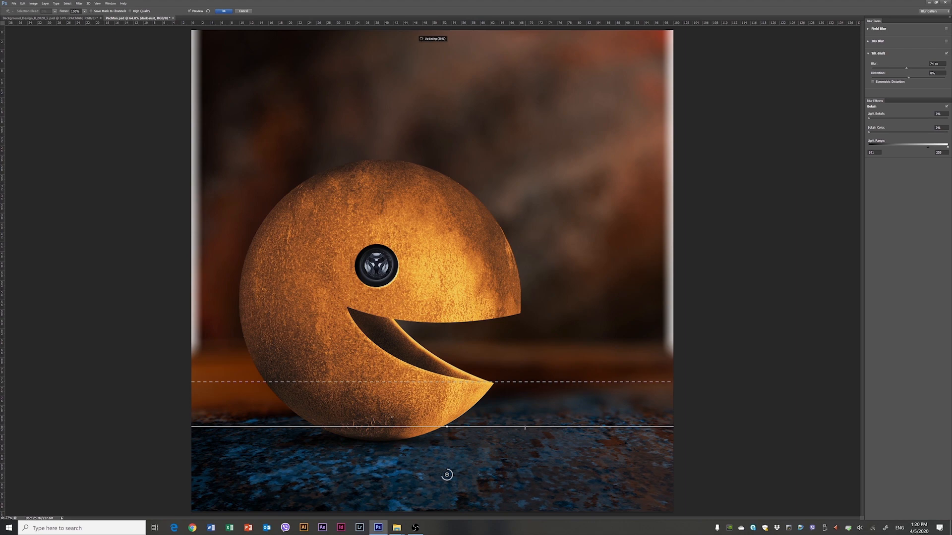
# Step: Adjust the Tilt-Shift focus and transition lines so the floor around the Pac-Man stays sharp, and apply the blur
pyautogui.moveTo(570, 427); pyautogui.dragTo(570, 408)
pyautogui.hotkey('ctrl', '-')
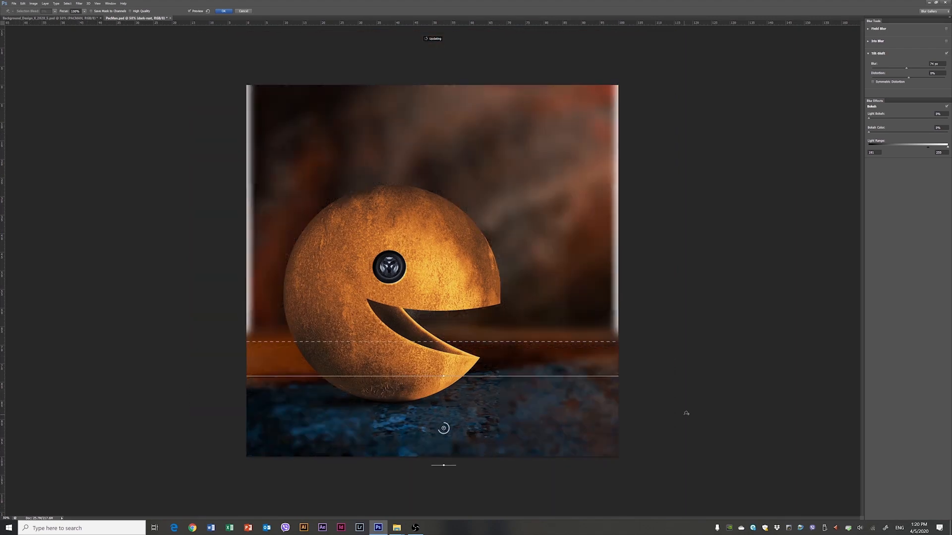
pyautogui.moveTo(445, 465); pyautogui.dragTo(446, 429)
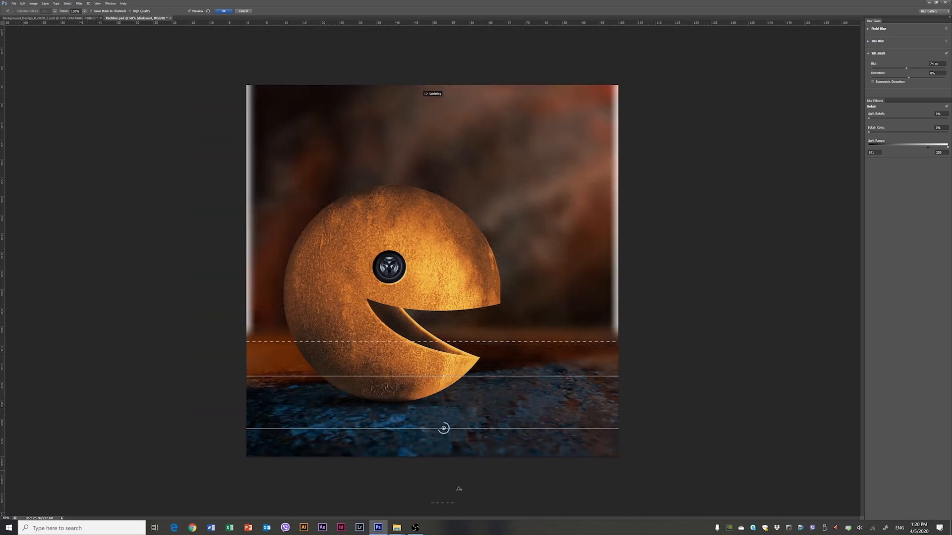
pyautogui.moveTo(447, 503); pyautogui.dragTo(448, 474)
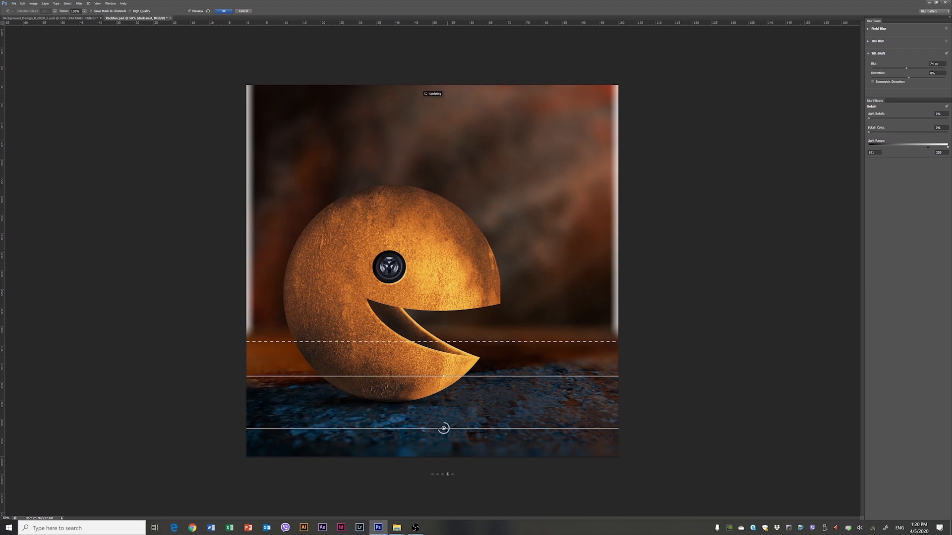
pyautogui.press('Return')
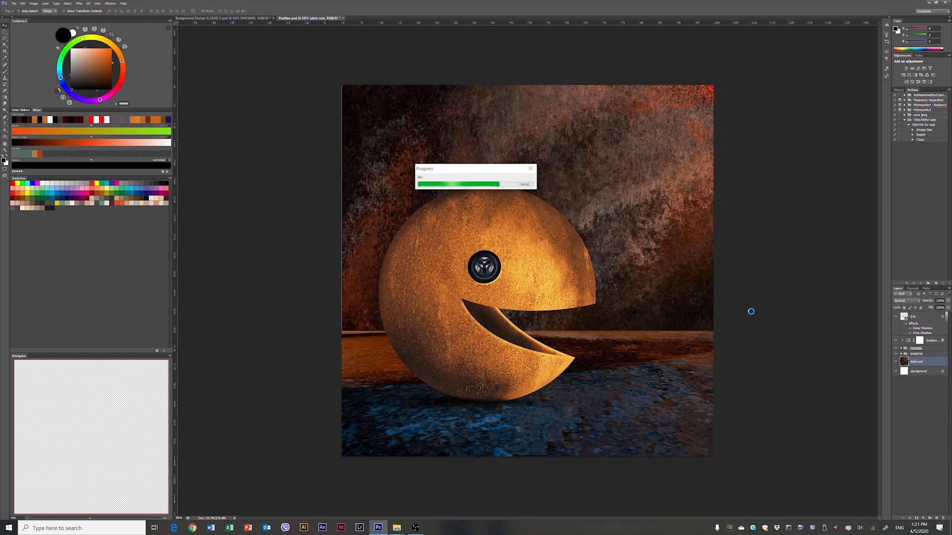
# Step: Stretch the blurred background horizontally beyond the canvas to push its faded white side edges out of view
pyautogui.hotkey('ctrl', 't')
pyautogui.scroll(-4, 725, 282)
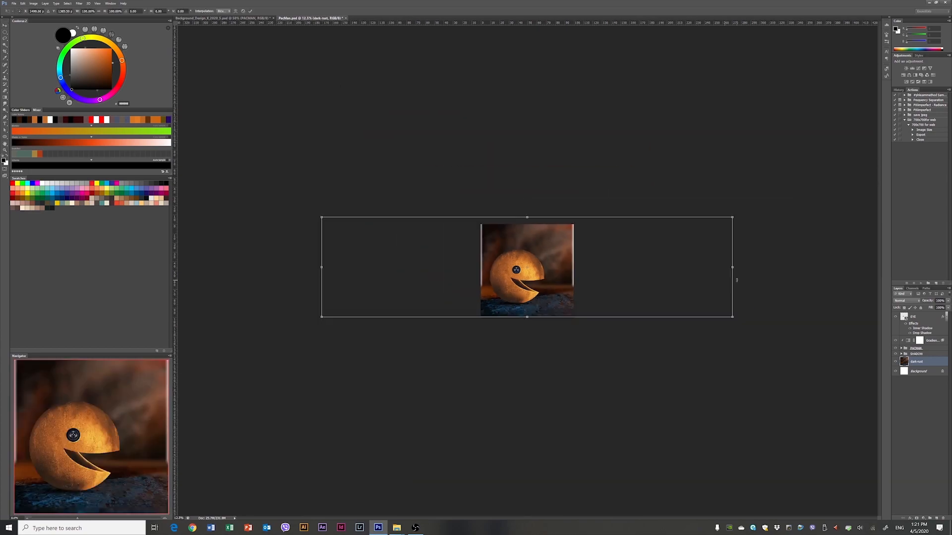
pyautogui.moveTo(734, 267); pyautogui.dragTo(767, 264)
pyautogui.press('Return')
pyautogui.hotkey('ctrl', '0')
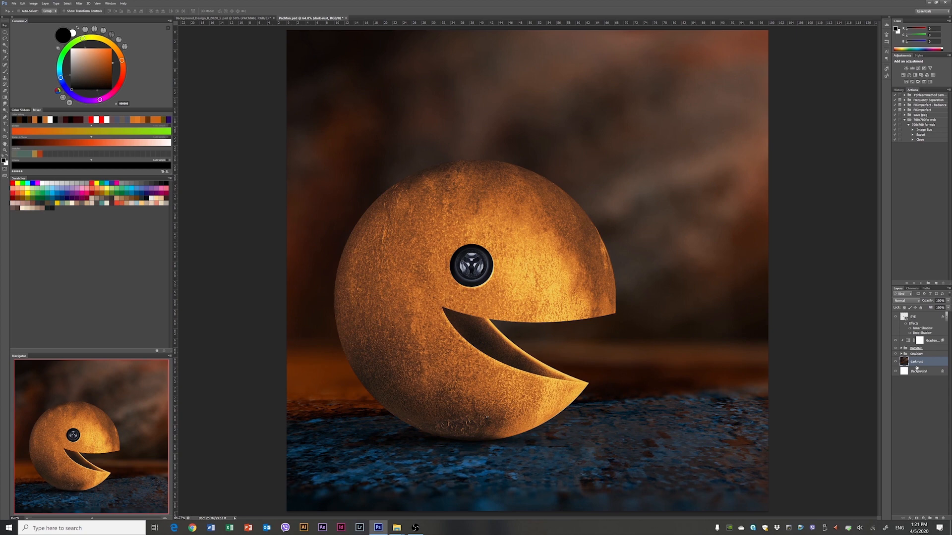
# Step: Colorize the background dark blue with a Hue/Saturation adjustment and split its Underlying Layer shadow slider in Blend If
pyautogui.click(922, 518)
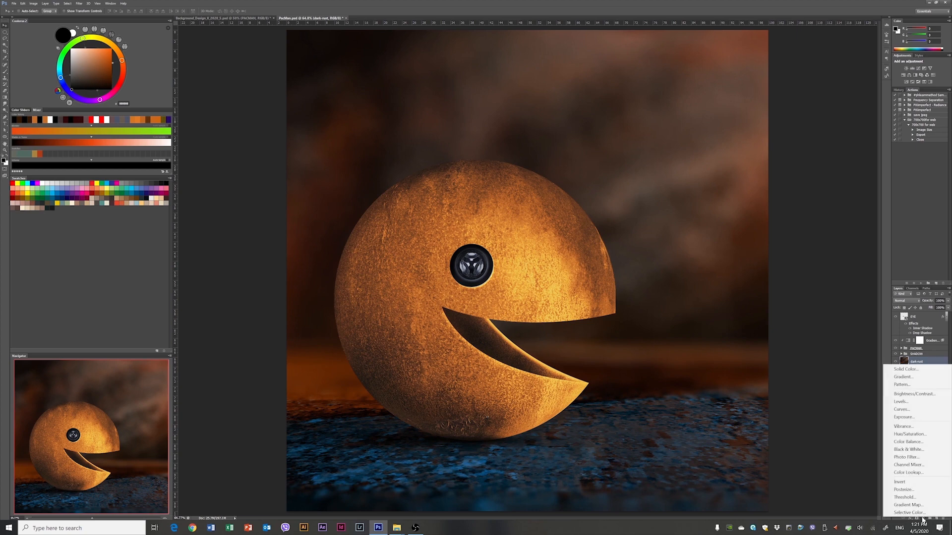
pyautogui.click(915, 436)
pyautogui.click(796, 191)
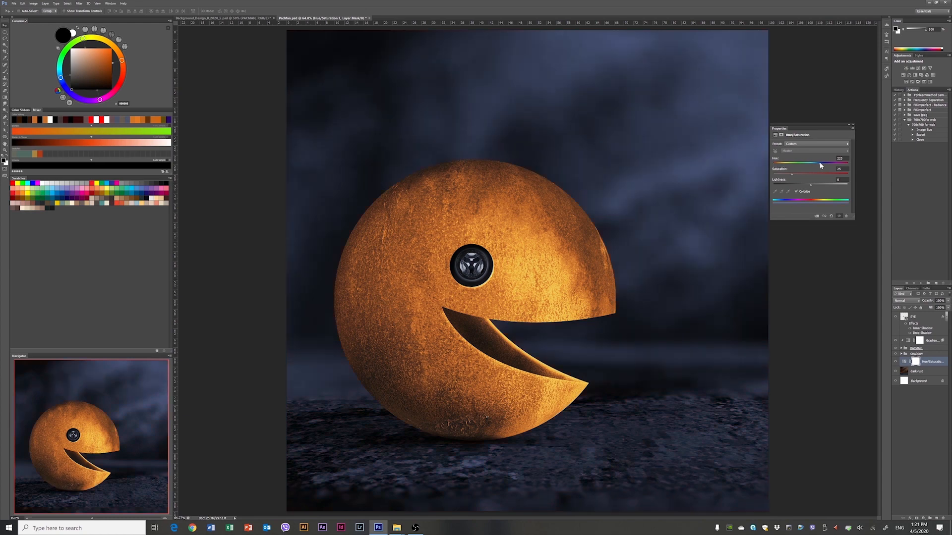
pyautogui.moveTo(820, 163); pyautogui.dragTo(817, 163)
pyautogui.click(853, 127)
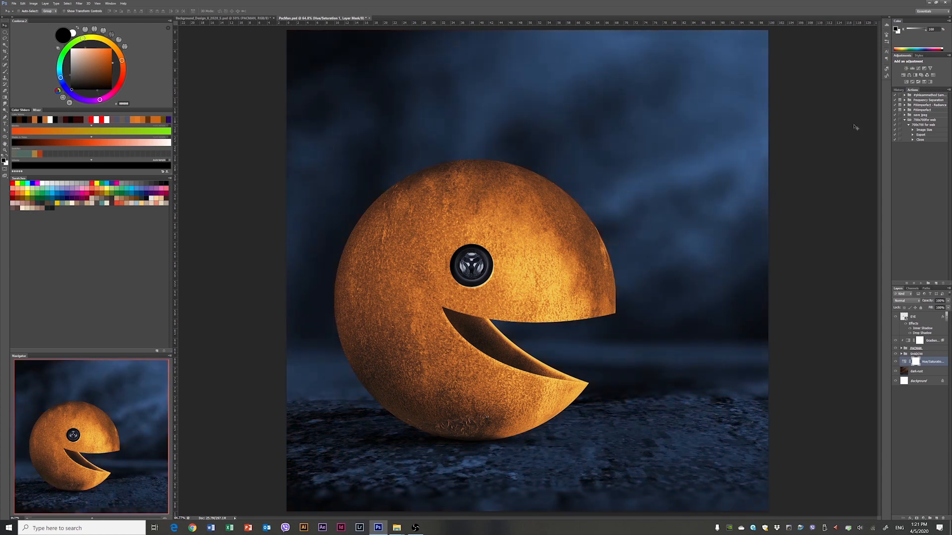
pyautogui.doubleClick(946, 360)
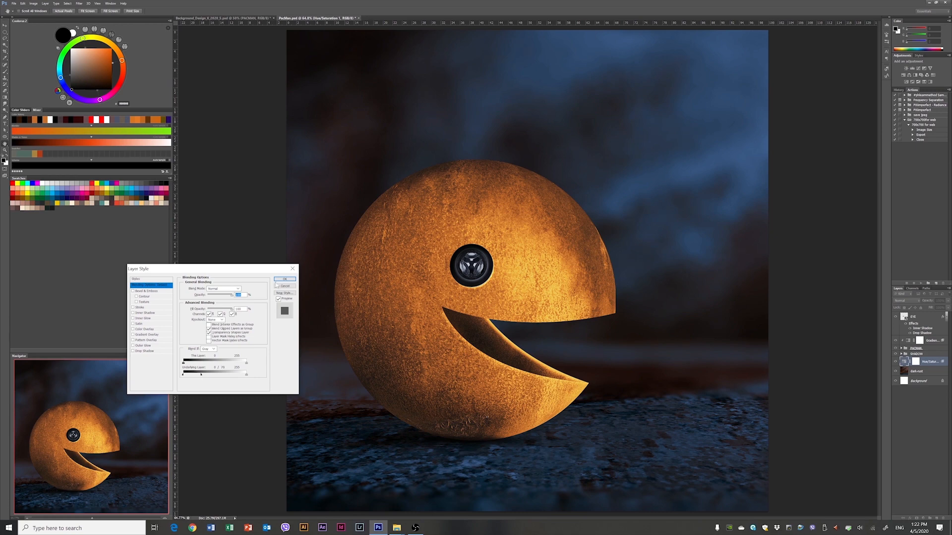
pyautogui.click(277, 285)
# Step: Paint with a large, soft, low-opacity black brush on the Hue/Saturation mask over the background's left side, and compare the result
pyautogui.press('b')
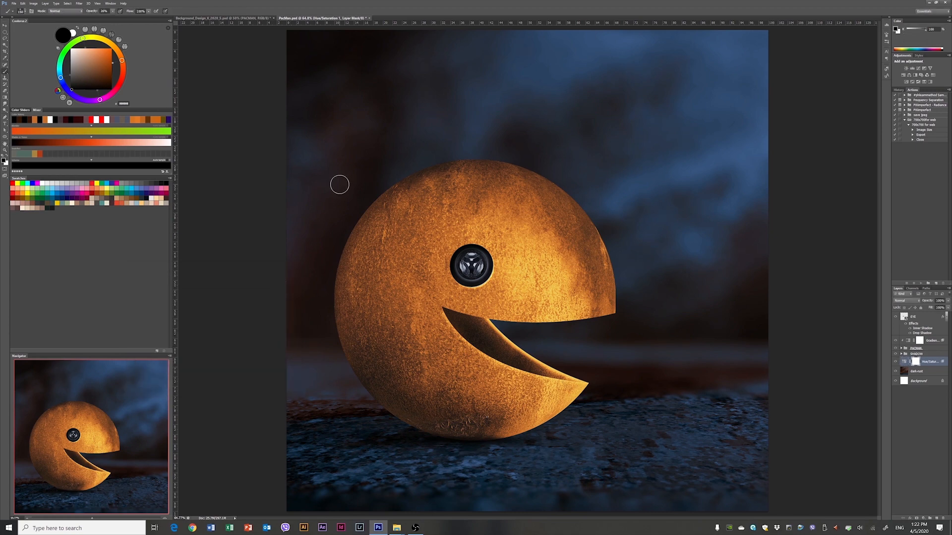
pyautogui.press(']')
pyautogui.press(']')
pyautogui.press(']')
pyautogui.press(']')
pyautogui.press(']')
pyautogui.press(']')
pyautogui.press(']')
pyautogui.press(']')
pyautogui.press(']')
pyautogui.press(']')
pyautogui.press(']')
pyautogui.press(']')
pyautogui.moveTo(321, 204)
pyautogui.mouseDown()
pyautogui.moveTo(322, 406)
pyautogui.moveTo(467, 302)
pyautogui.moveTo(278, 161)
pyautogui.mouseUp()
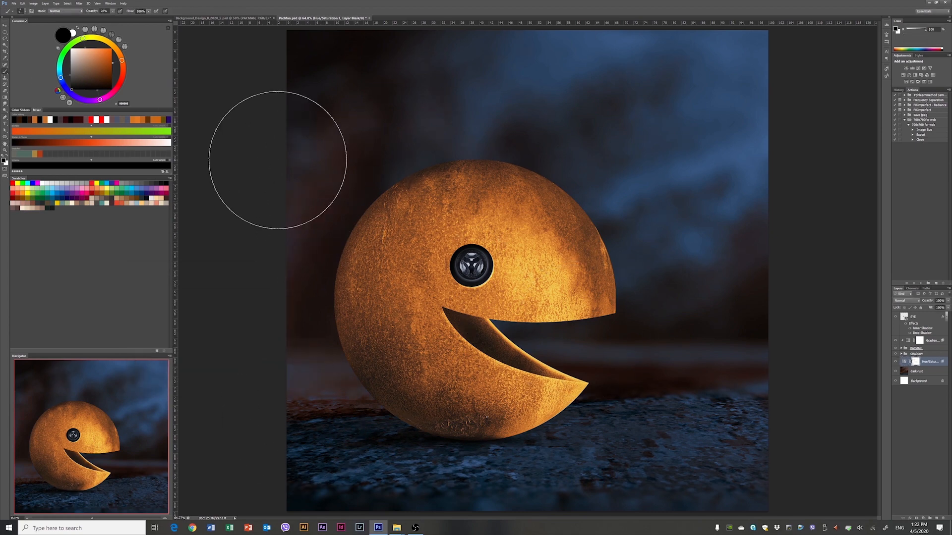
pyautogui.click(895, 362)
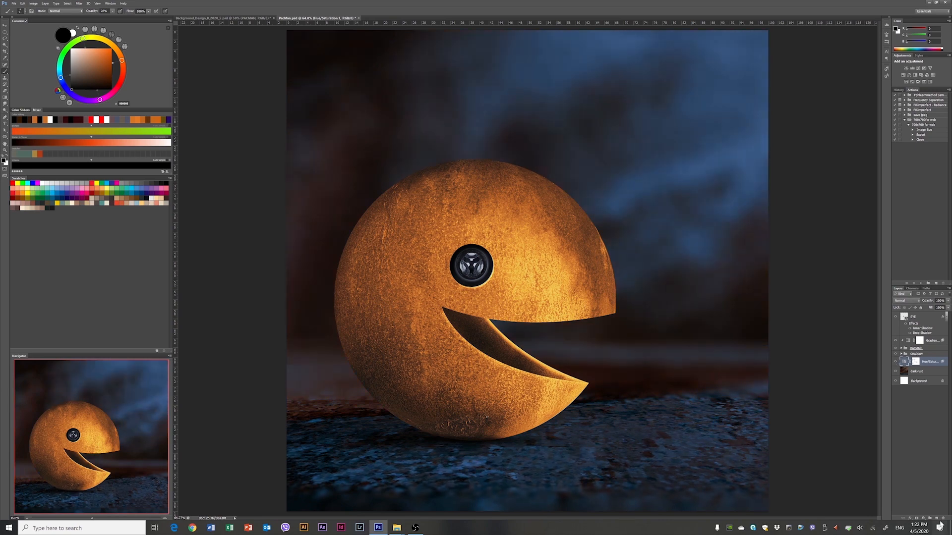
# Step: Add a layer above the Hue/Saturation adjustment and paint a large soft yellow glow over the background's upper-right corner
pyautogui.click(936, 518)
pyautogui.click(97, 39)
pyautogui.click(105, 41)
pyautogui.click(100, 49)
pyautogui.hotkey('ctrl', '-')
pyautogui.hotkey('ctrl', '-')
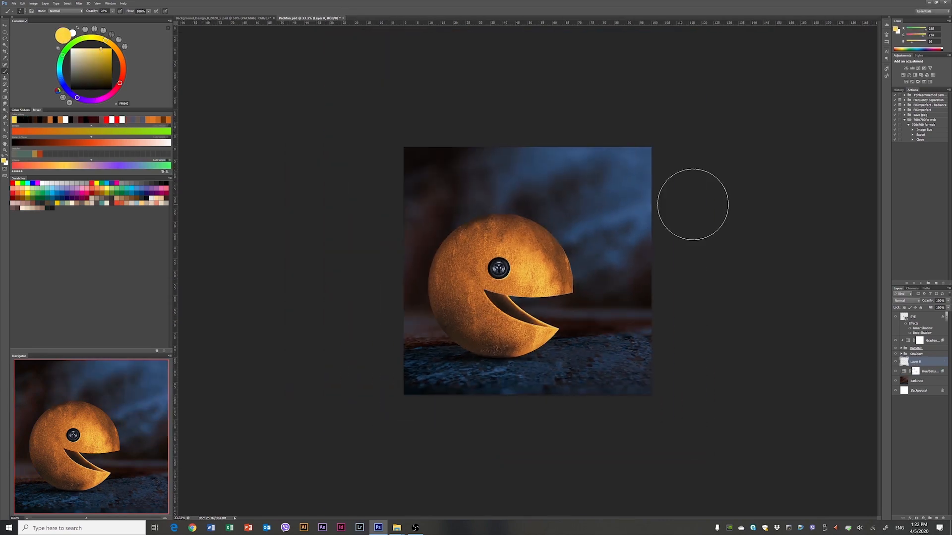
pyautogui.press(']')
pyautogui.press(']')
pyautogui.press(']')
pyautogui.press(']')
pyautogui.press(']')
pyautogui.press(']')
pyautogui.moveTo(662, 191)
pyautogui.mouseDown()
pyautogui.moveTo(672, 167)
pyautogui.moveTo(638, 151)
pyautogui.moveTo(604, 163)
pyautogui.moveTo(653, 196)
pyautogui.moveTo(685, 264)
pyautogui.moveTo(675, 167)
pyautogui.mouseUp()
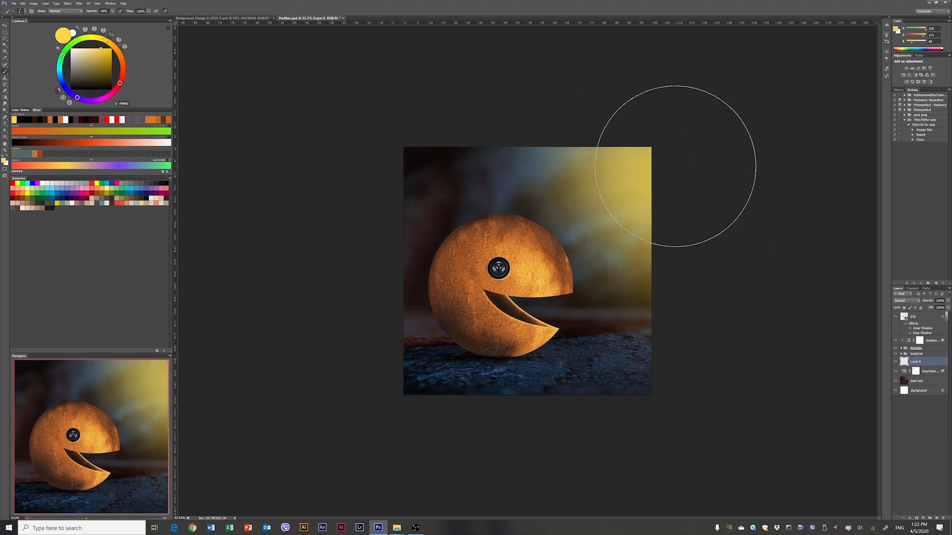
# Step: Set the yellow glow layer to Color Dodge, lower its Fill, and compare the background with and without it
pyautogui.hotkey('ctrl', '+')
pyautogui.hotkey('ctrl', '+')
pyautogui.click(906, 300)
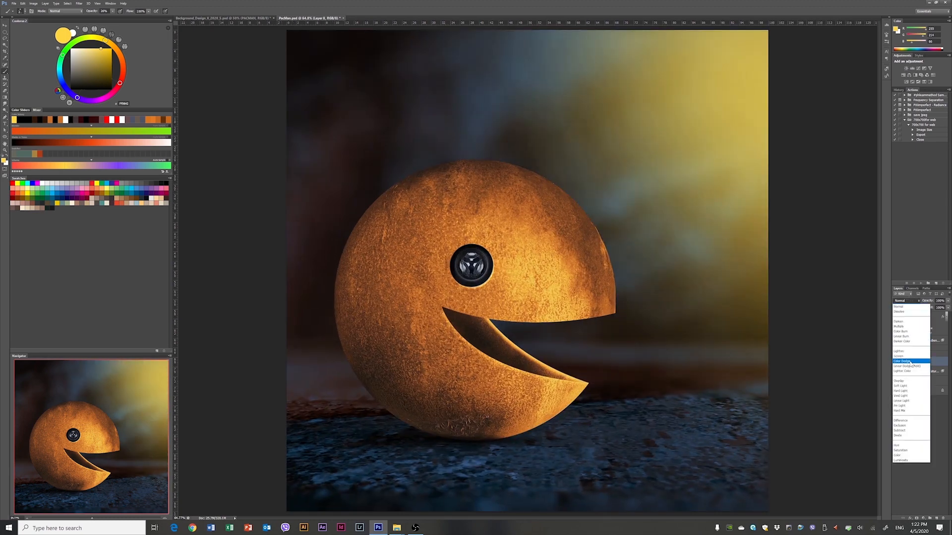
pyautogui.click(910, 361)
pyautogui.moveTo(950, 318); pyautogui.dragTo(940, 316)
pyautogui.click(895, 361)
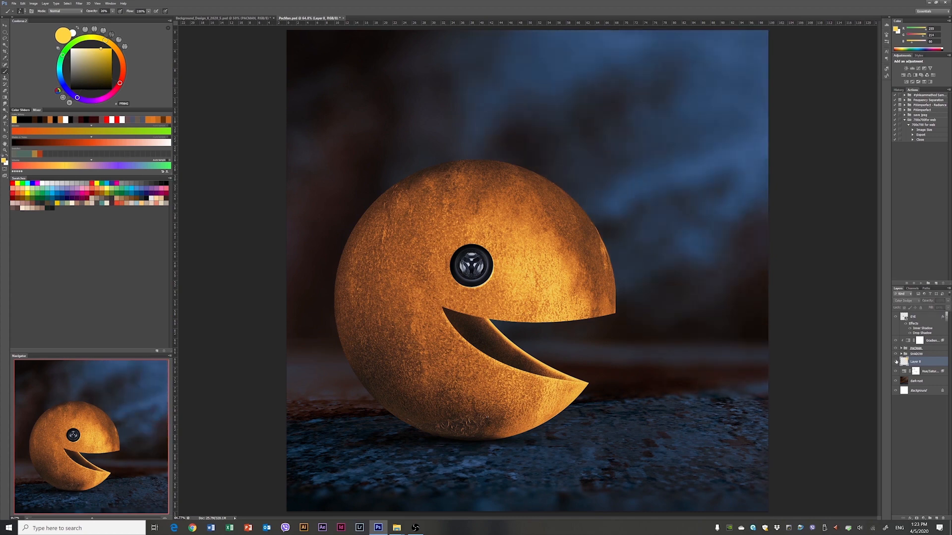
pyautogui.click(895, 361)
# Step: Add an Inner Shadow to the PACMAN group, set it to Linear Dodge (Add), and sample its colour from the golden surface
pyautogui.doubleClick(935, 350)
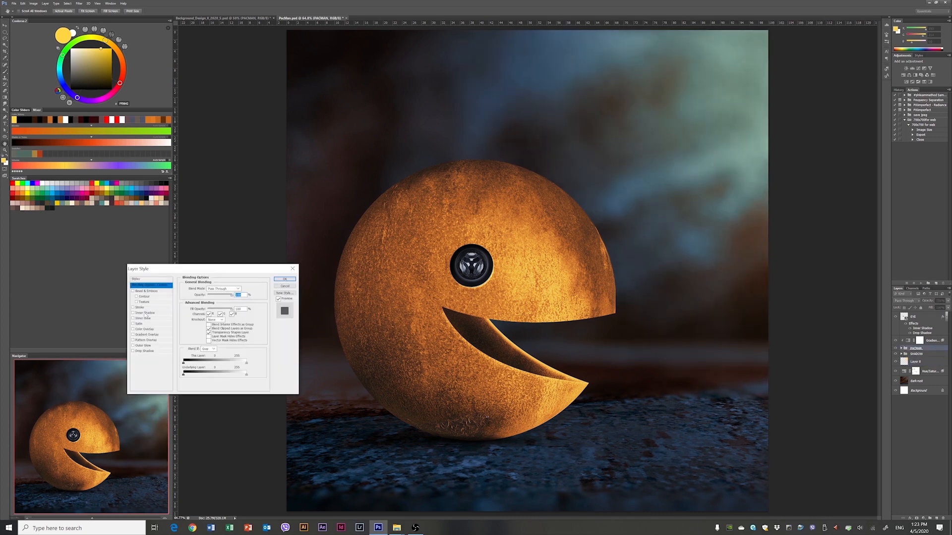
pyautogui.click(149, 313)
pyautogui.click(235, 290)
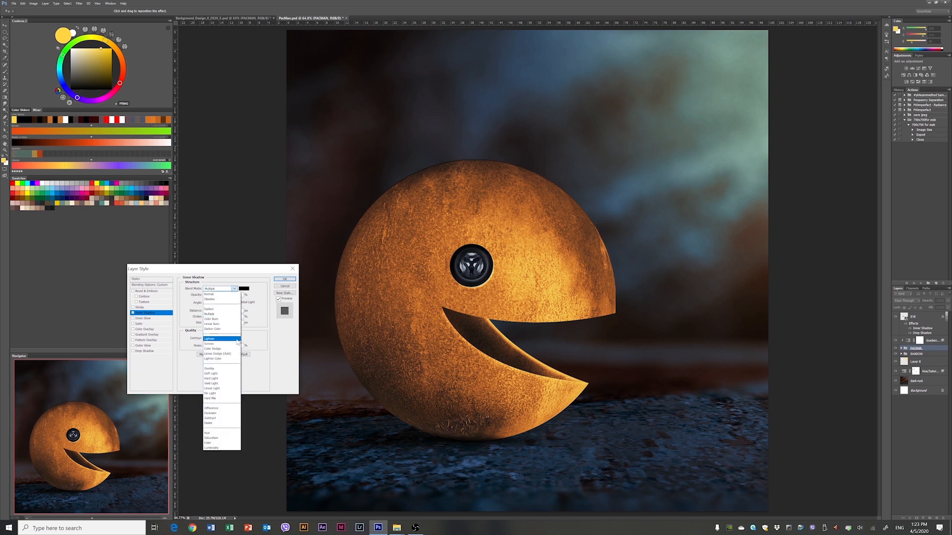
pyautogui.click(228, 352)
pyautogui.click(247, 290)
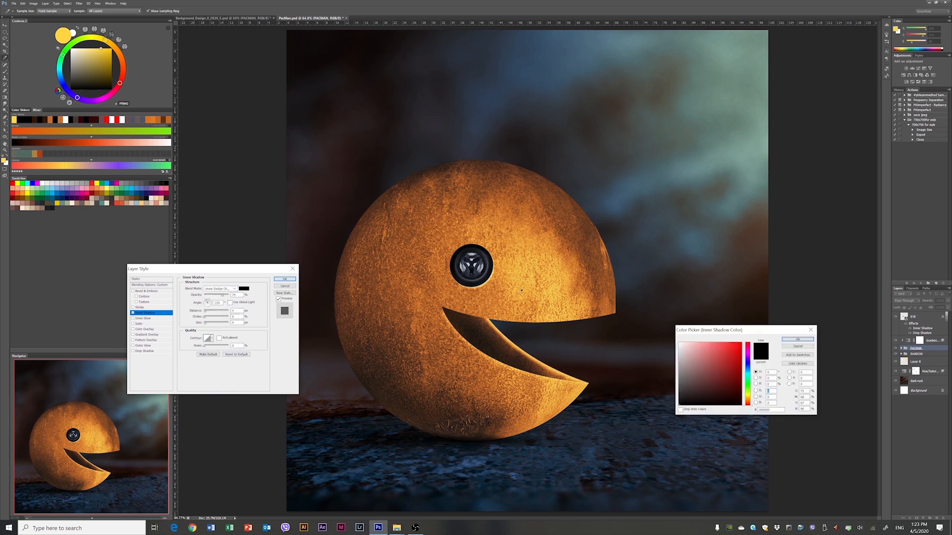
pyautogui.click(528, 262)
pyautogui.click(789, 339)
# Step: Shift Pac-Man's Inner Shadow towards the upper-right edge, soften its size, add some noise, lower its opacity and apply the style
pyautogui.moveTo(599, 294); pyautogui.dragTo(597, 295)
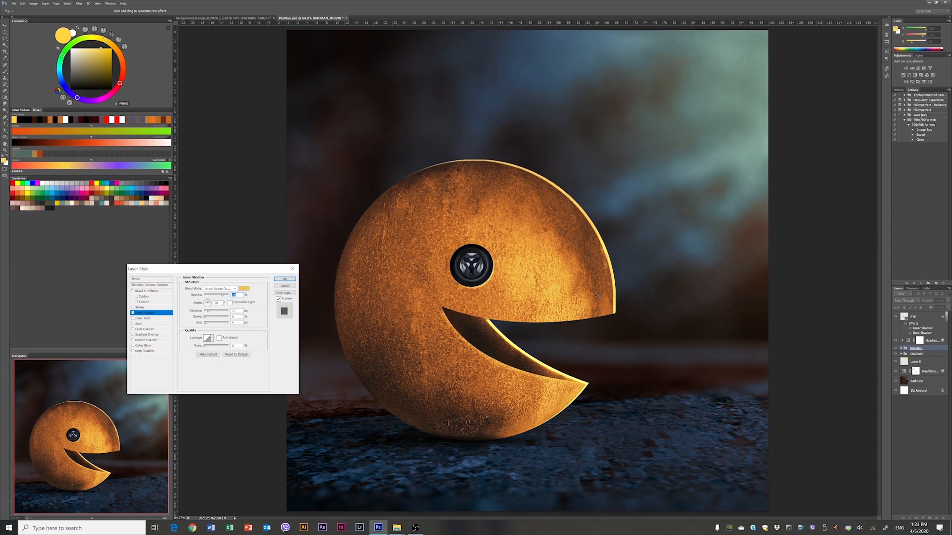
pyautogui.moveTo(204, 323); pyautogui.dragTo(217, 298)
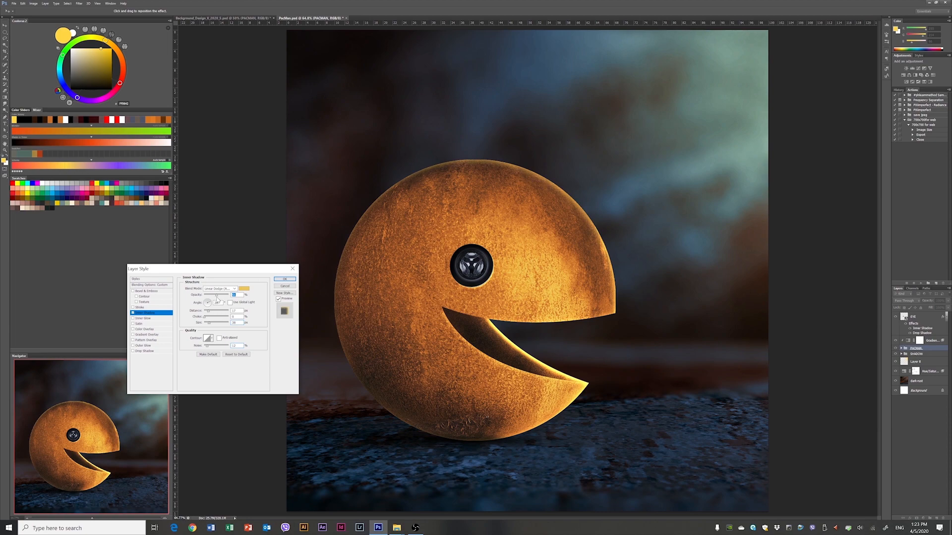
pyautogui.click(285, 280)
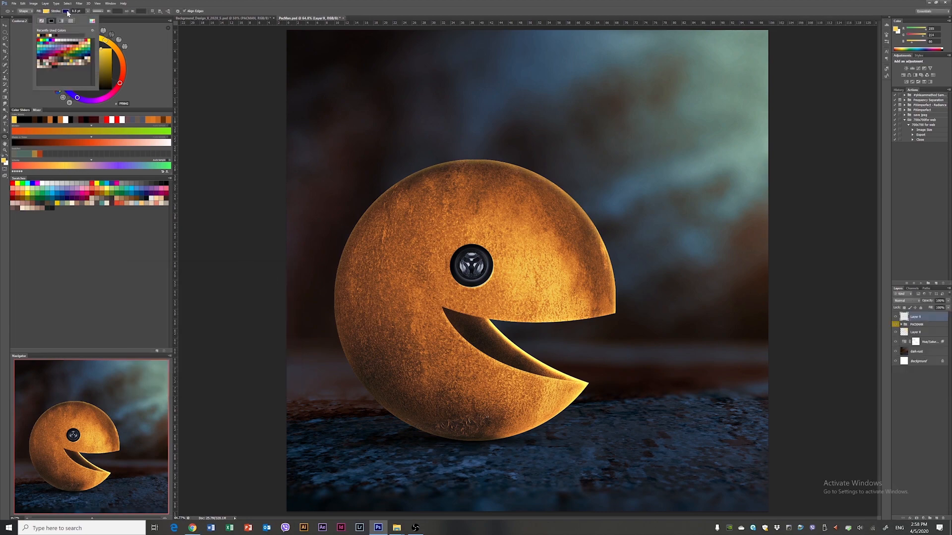
# Step: Draw a cyan circle in front of Pac-Man's mouth and add a new layer above it
pyautogui.moveTo(660, 277)
pyautogui.mouseDown()
pyautogui.moveTo(728, 346)
pyautogui.moveTo(449, 279)
pyautogui.mouseUp()
pyautogui.hotkey('ctrl', '1')
pyautogui.hotkey('ctrl', '+')
pyautogui.click(936, 518)
# Step: Draw a closed Pen path from the circle's sides down to a scalloped hem, using guides to align its points and right edge
pyautogui.click(5, 118)
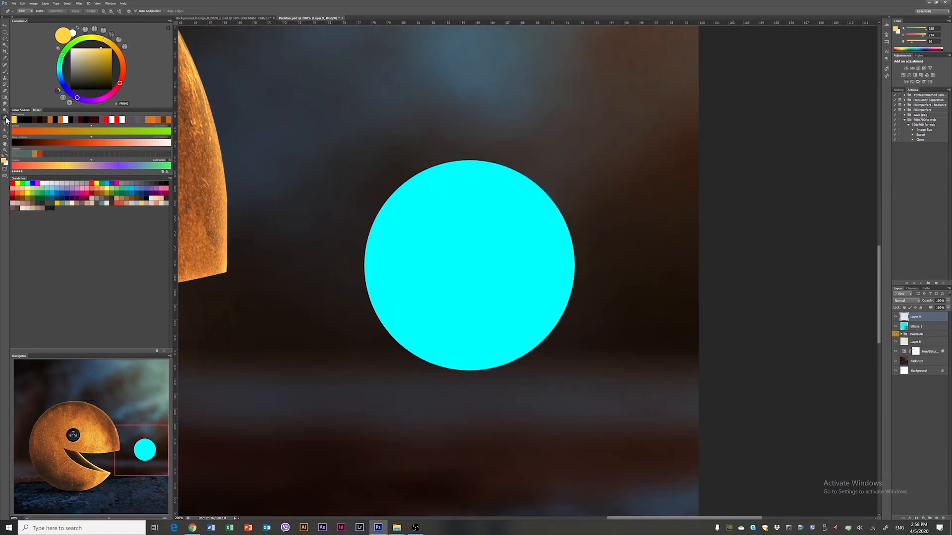
pyautogui.moveTo(365, 269); pyautogui.dragTo(365, 332)
pyautogui.moveTo(398, 23); pyautogui.dragTo(463, 420)
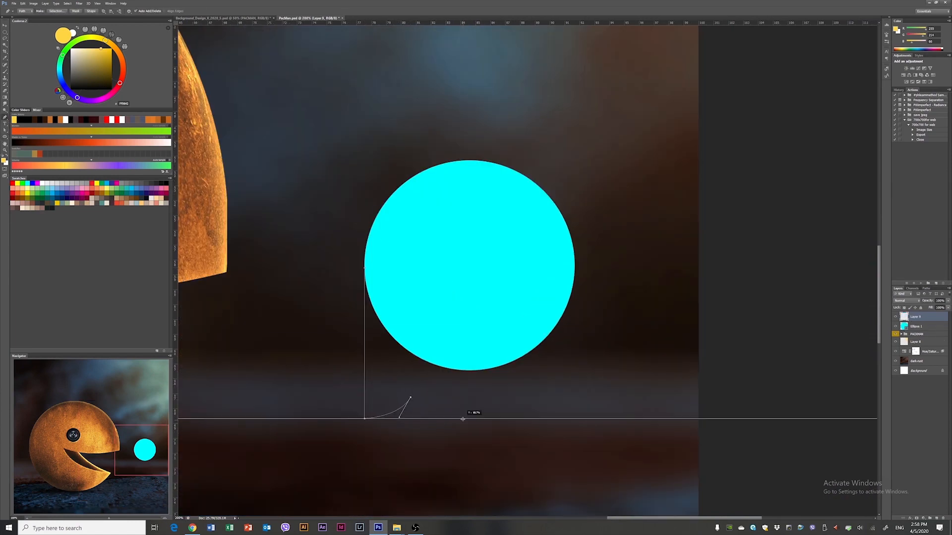
pyautogui.moveTo(474, 24); pyautogui.dragTo(502, 397)
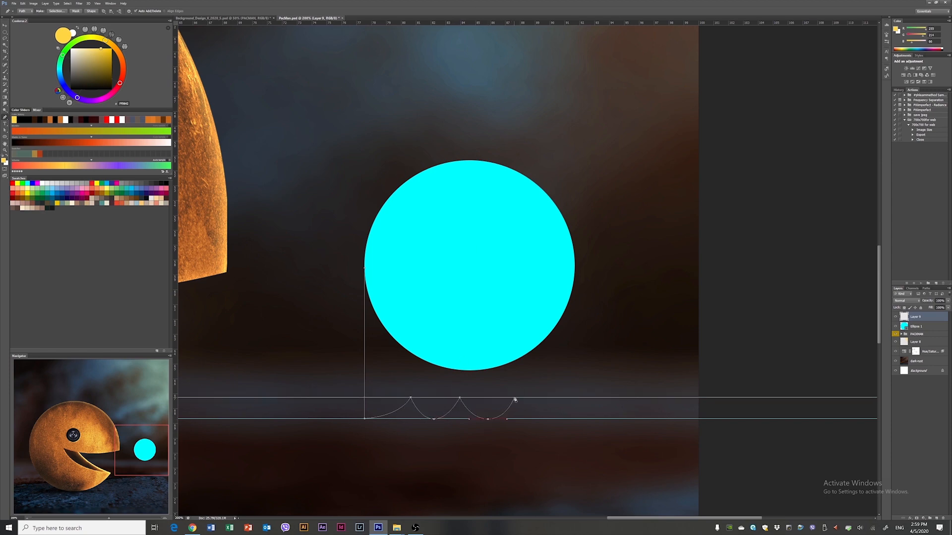
pyautogui.moveTo(176, 250); pyautogui.dragTo(574, 327)
pyautogui.moveTo(574, 419); pyautogui.dragTo(608, 419)
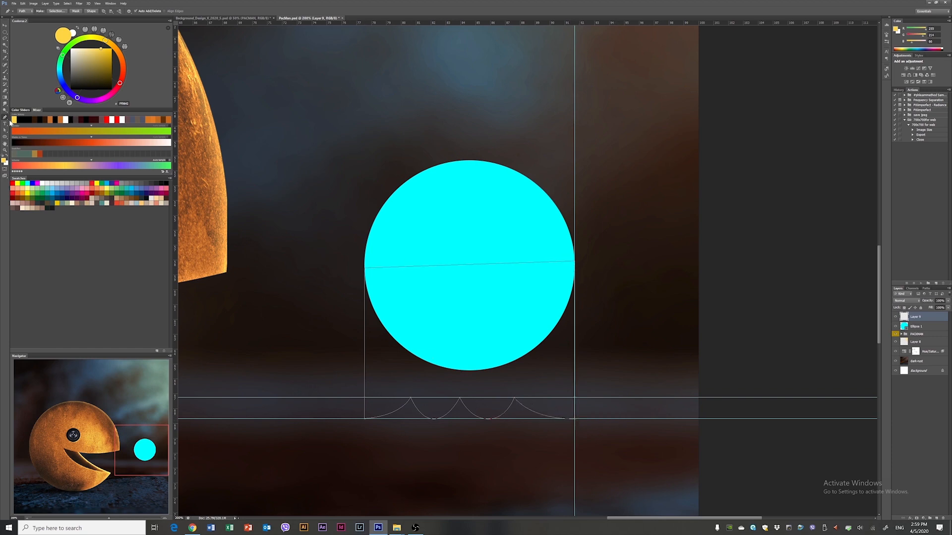
# Step: Even out the spacing of the path's scallop points and load the path as a selection
pyautogui.click(5, 130)
pyautogui.click(464, 399)
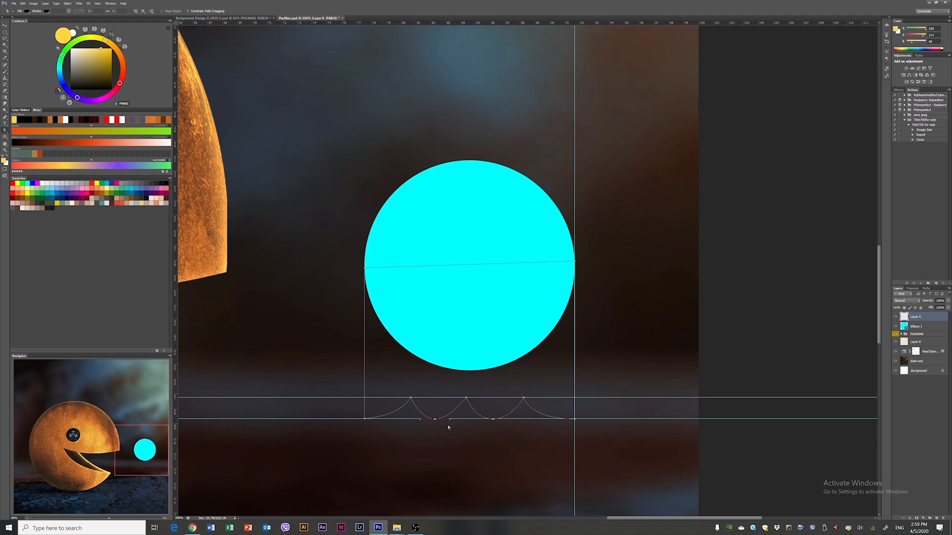
pyautogui.click(925, 288)
pyautogui.keyDown('ctrl'); pyautogui.click(898, 296); pyautogui.keyUp('ctrl')
pyautogui.click(898, 288)
# Step: Fill the selection with the sampled cyan on a new layer above Ellipse 1, then deselect and hide the guides
pyautogui.click(918, 327)
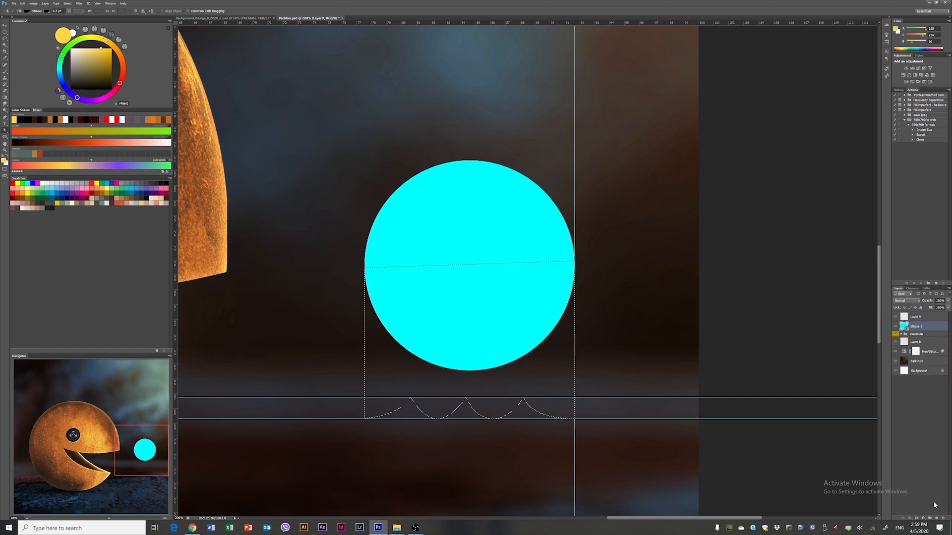
pyautogui.click(935, 518)
pyautogui.press('i')
pyautogui.click(502, 326)
pyautogui.hotkey('alt', 'BackSpace')
pyautogui.hotkey('ctrl', 'd')
pyautogui.hotkey('ctrl', 'h')
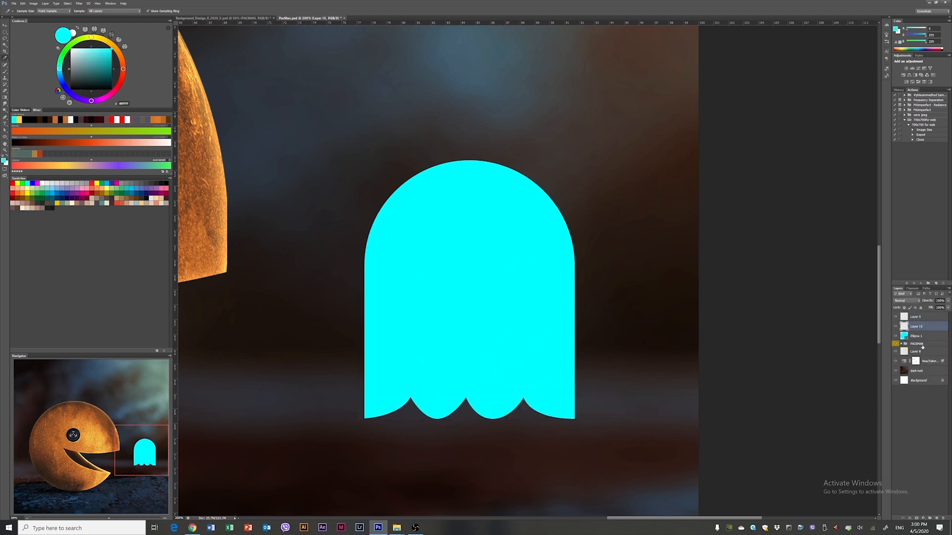
# Step: Merge the scalloped body layer with the Ellipse 1 layer into one ghost shape
pyautogui.hotkey('ctrl', '0')
pyautogui.hotkey('ctrl', '+')
pyautogui.hotkey('ctrl', '+')
pyautogui.moveTo(838, 341); pyautogui.dragTo(294, 209)
pyautogui.keyDown('shift'); pyautogui.click(916, 336); pyautogui.keyUp('shift')
pyautogui.hotkey('ctrl', 'e')
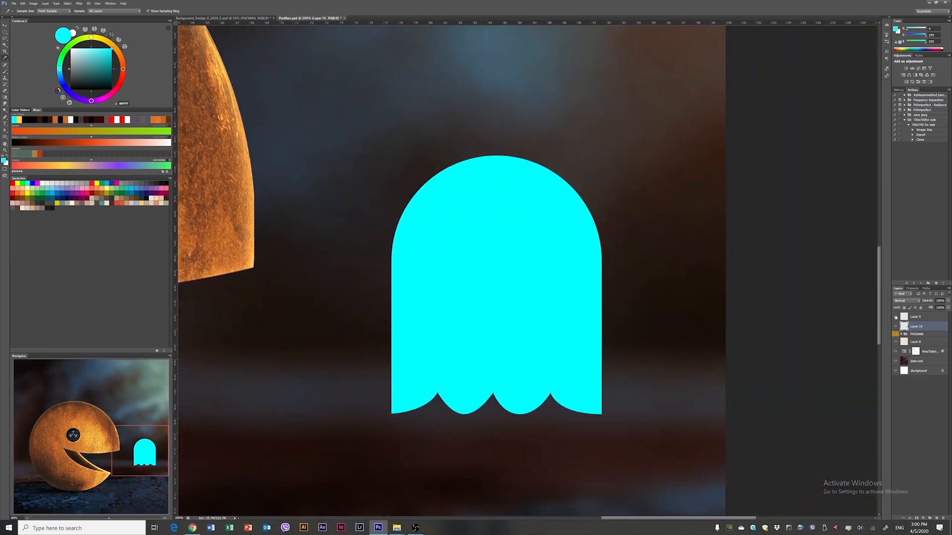
# Step: Place the blue texture photo from the image folder into the Pac-Man document above the ghost
pyautogui.moveTo(397, 527)
pyautogui.click(449, 508)
pyautogui.moveTo(326, 89); pyautogui.dragTo(482, 446)
pyautogui.press('Return')
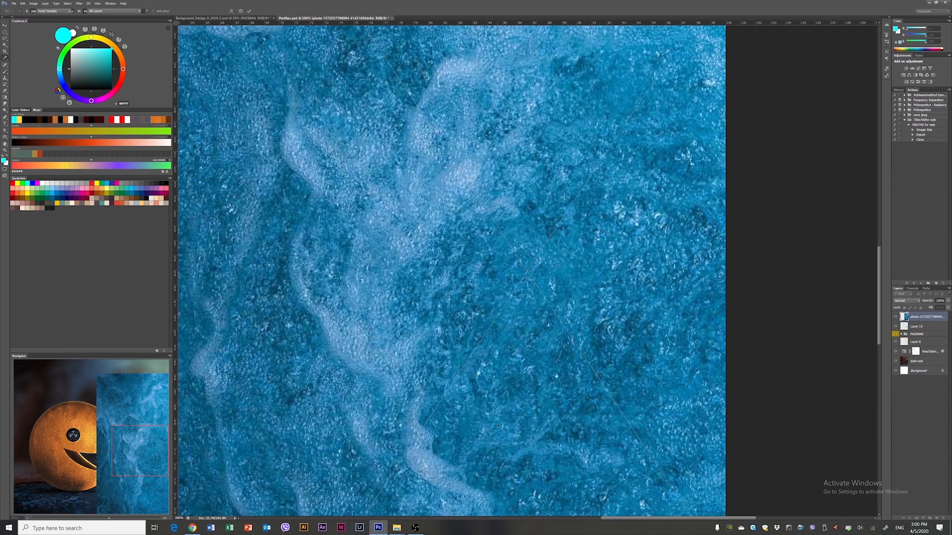
pyautogui.hotkey('ctrl', '0')
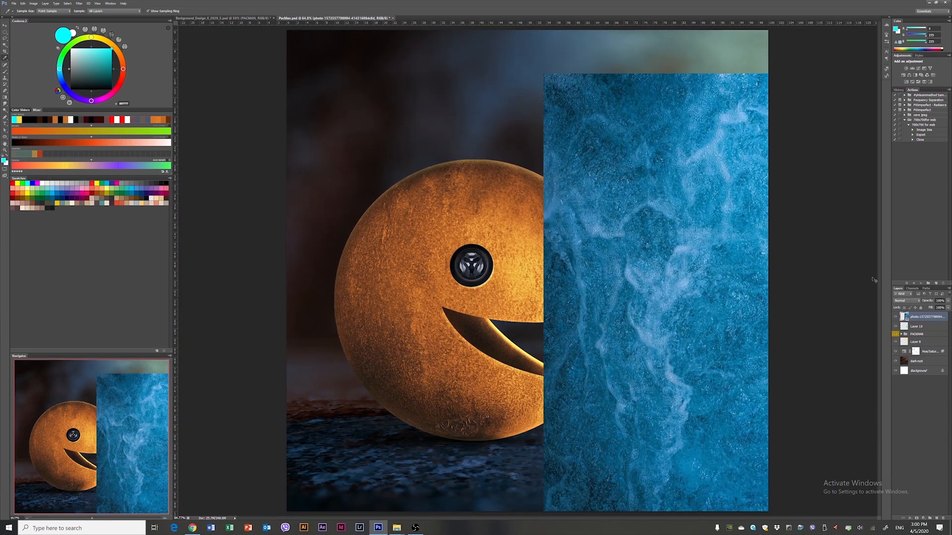
# Step: Scale the blue texture down and position it over the ghost shape
pyautogui.hotkey('ctrl', 't')
pyautogui.moveTo(863, 75); pyautogui.dragTo(759, 229)
pyautogui.moveTo(734, 292)
pyautogui.mouseDown()
pyautogui.moveTo(625, 294)
pyautogui.moveTo(730, 294)
pyautogui.mouseUp()
pyautogui.press('Return')
# Step: Fill the offset back ghost shape on Layer 10 with a darker teal
pyautogui.press('i')
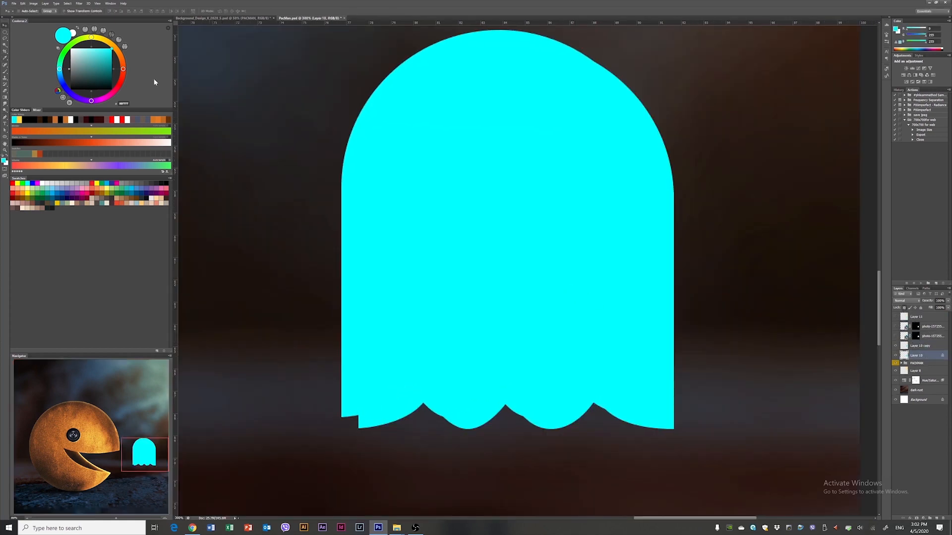
pyautogui.click(112, 72)
pyautogui.hotkey('alt', 'BackSpace')
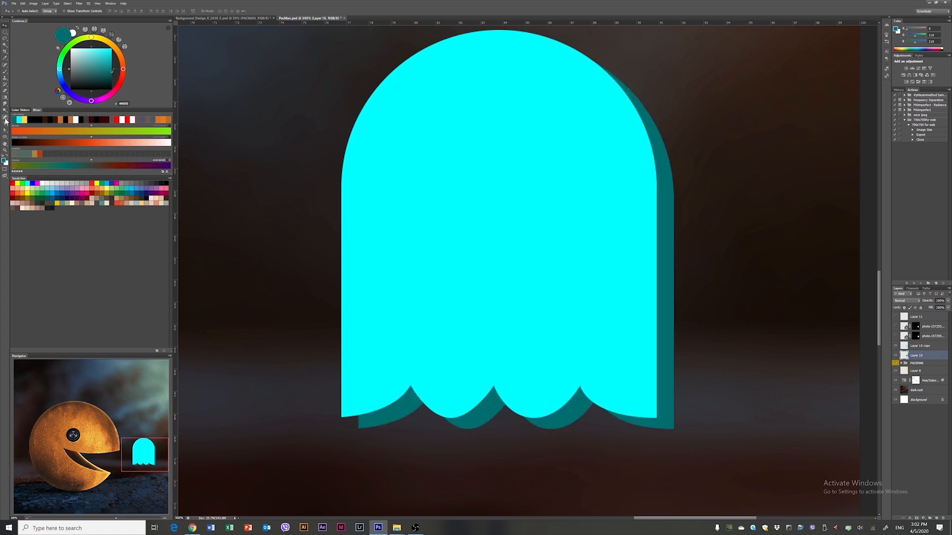
# Step: Select the gap joining the front and back shapes at the ghost's lower-left corner with the Polygonal Lasso and fill it teal
pyautogui.click(5, 119)
pyautogui.rightClick(5, 38)
pyautogui.click(25, 44)
pyautogui.hotkey('ctrl', '+')
pyautogui.hotkey('ctrl', '+')
pyautogui.moveTo(447, 311); pyautogui.dragTo(502, 107)
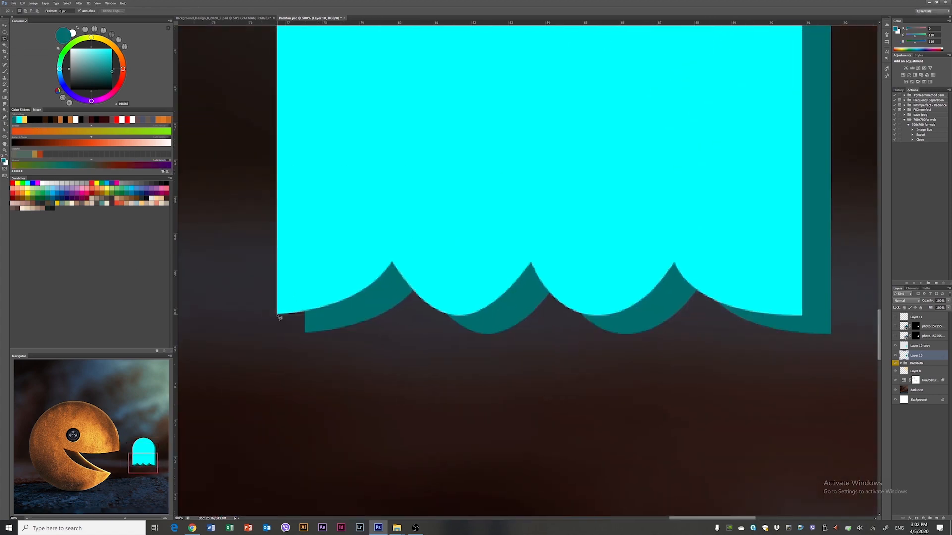
pyautogui.click(338, 245)
pyautogui.hotkey('ctrl', 'd')
# Step: Bridge the remaining gaps between the ghost's scallops in teal and check the back shape with the front shape hidden
pyautogui.moveTo(625, 154); pyautogui.dragTo(589, 238)
pyautogui.keyDown('ctrl'); pyautogui.click(904, 346); pyautogui.keyUp('ctrl')
pyautogui.hotkey('ctrl', 'd')
pyautogui.click(895, 346)
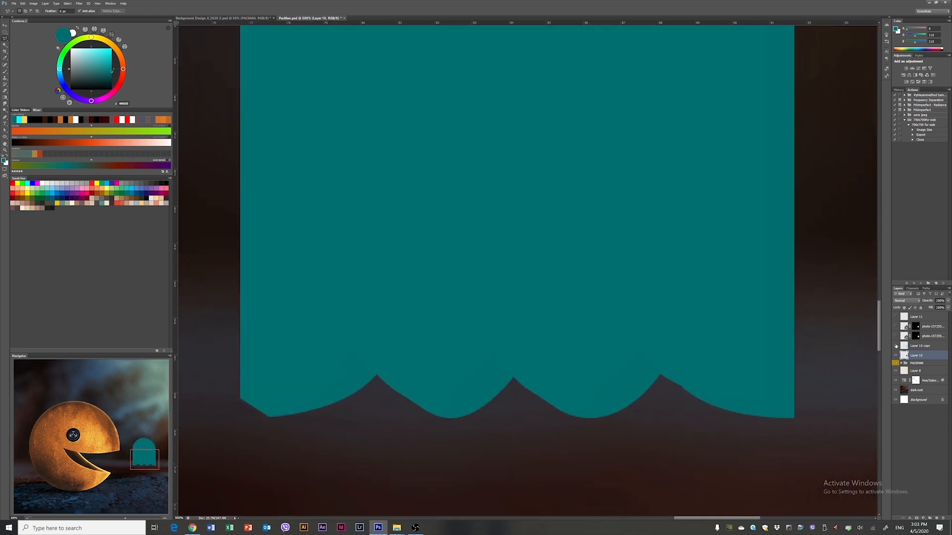
pyautogui.click(895, 346)
# Step: Outline the ghost's exposed right side, from the bottom corner up to the dome, with a Polygonal Lasso selection
pyautogui.moveTo(808, 386); pyautogui.dragTo(521, 375)
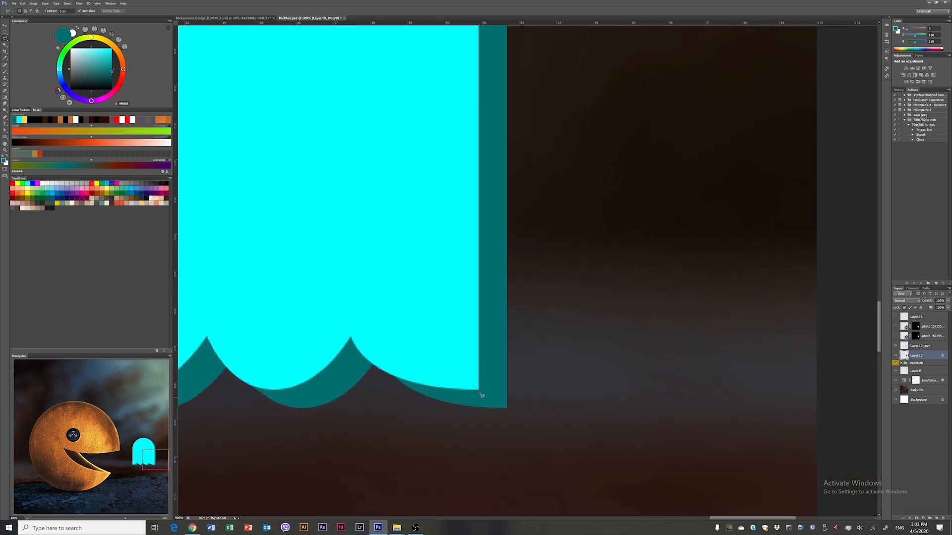
pyautogui.click(511, 411)
pyautogui.click(520, 174)
pyautogui.hotkey('ctrl', '-')
pyautogui.hotkey('ctrl', '-')
pyautogui.moveTo(594, 255); pyautogui.dragTo(675, 373)
pyautogui.click(593, 136)
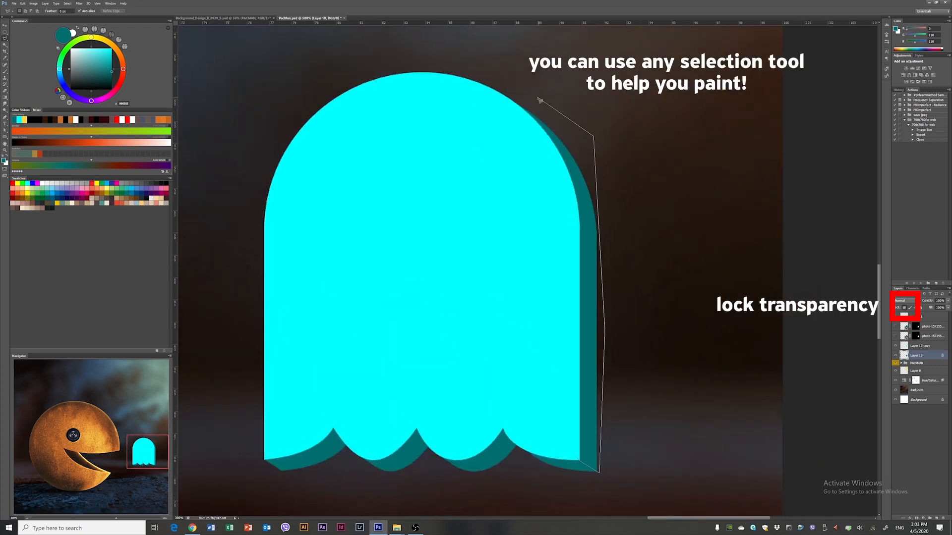
pyautogui.doubleClick(569, 434)
# Step: Paint light cyan over the selected ghost side with a soft, low-opacity brush on Layer 10 and deselect
pyautogui.click(7, 74)
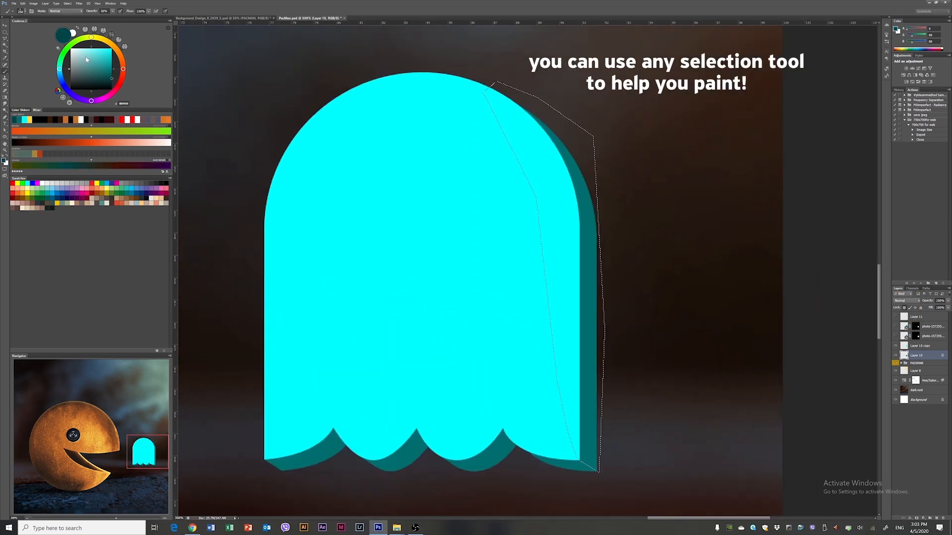
pyautogui.click(85, 49)
pyautogui.moveTo(599, 471)
pyautogui.mouseDown()
pyautogui.moveTo(608, 254)
pyautogui.moveTo(605, 425)
pyautogui.mouseUp()
pyautogui.hotkey('ctrl', 'd')
# Step: Show both blue texture layers, move Layer 10 above its copy, and clip the lower texture to Layer 10
pyautogui.click(895, 327)
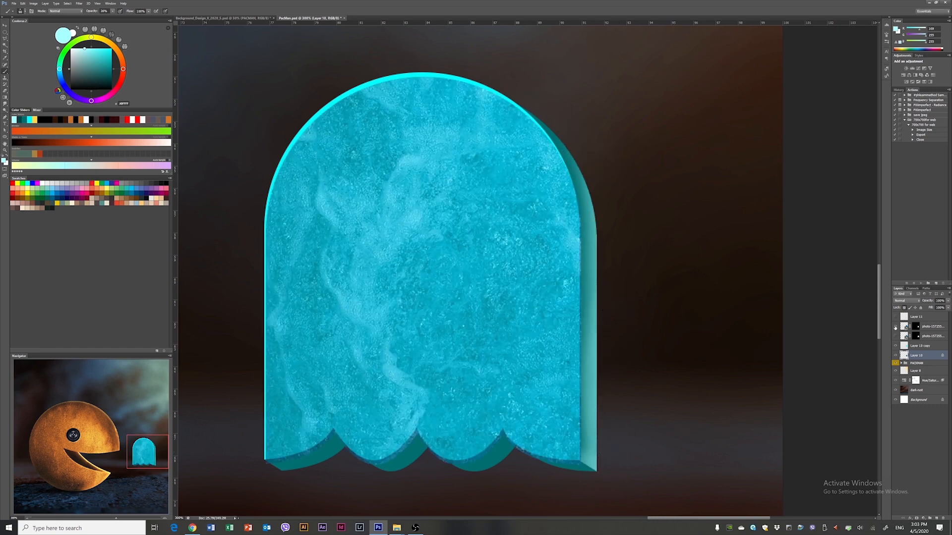
pyautogui.click(895, 336)
pyautogui.click(932, 336)
pyautogui.moveTo(927, 346); pyautogui.dragTo(926, 332)
pyautogui.keyDown('alt'); pyautogui.click(905, 340); pyautogui.keyUp('alt')
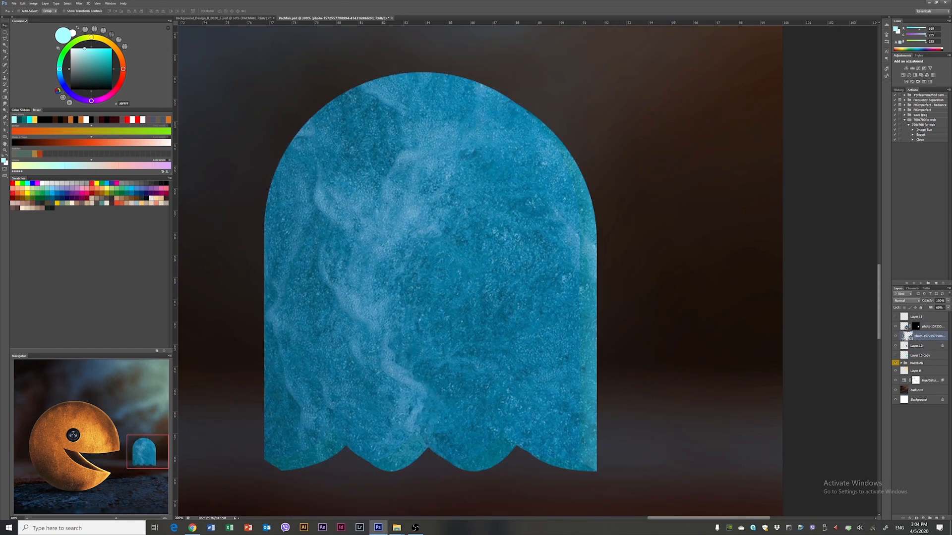
# Step: Lower the Fill of Layer 10, the ghost's side shape, and check the ghost within the whole scene
pyautogui.hotkey('alt', '[')
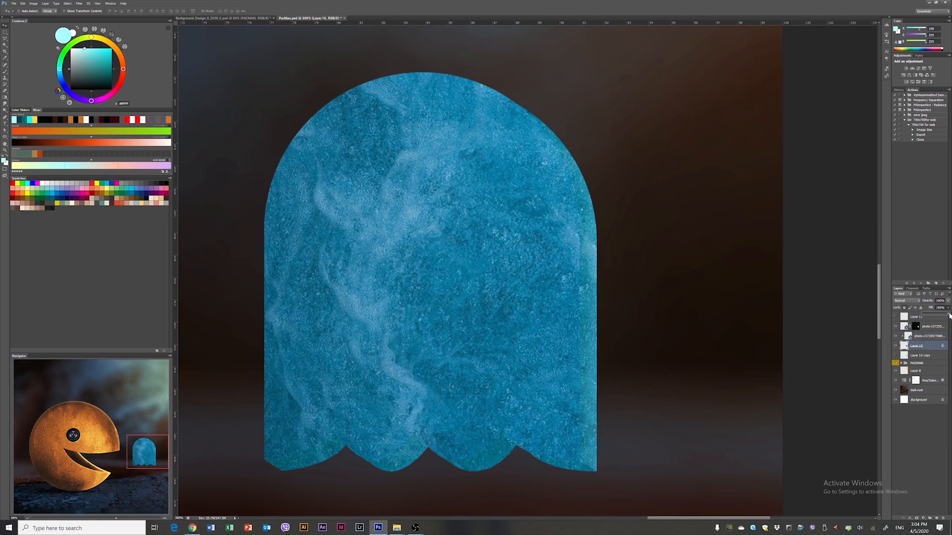
pyautogui.moveTo(950, 315); pyautogui.dragTo(940, 315)
pyautogui.hotkey('ctrl', '-')
pyautogui.hotkey('ctrl', '-')
pyautogui.hotkey('ctrl', '-')
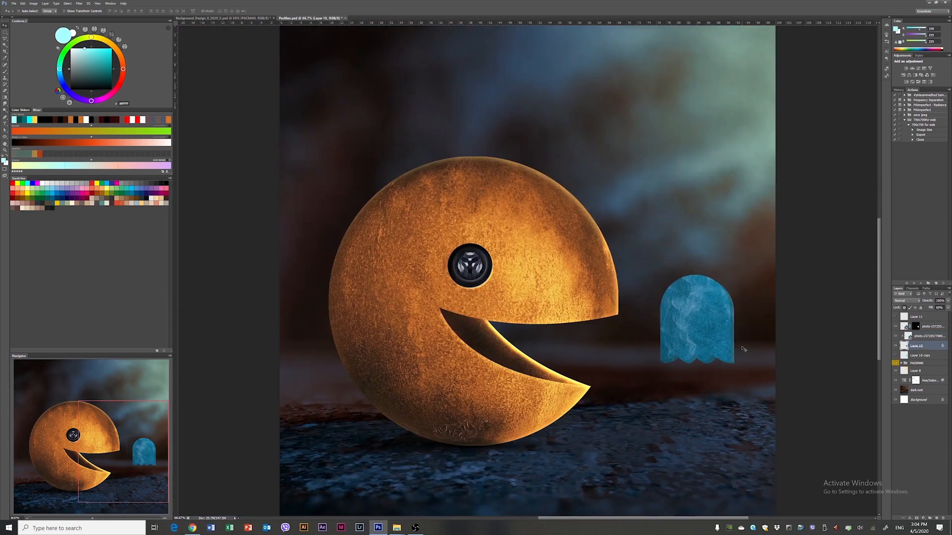
# Step: Add an Inner Shadow to the ghost's front texture layer and set its blend mode to Linear Dodge (Add)
pyautogui.hotkey('ctrl', '+')
pyautogui.moveTo(743, 349); pyautogui.dragTo(448, 270)
pyautogui.hotkey('ctrl', '+')
pyautogui.click(944, 325)
pyautogui.doubleClick(945, 325)
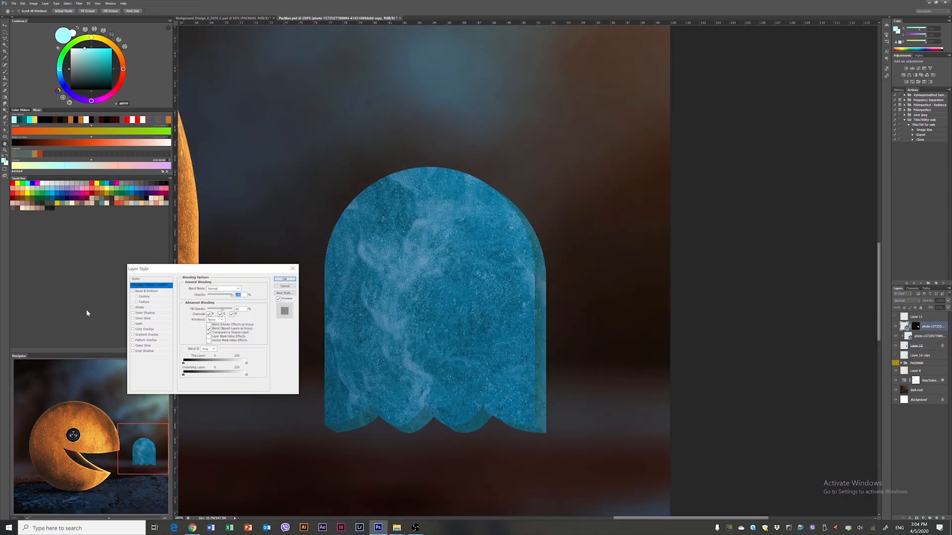
pyautogui.click(144, 313)
pyautogui.click(233, 288)
pyautogui.click(219, 349)
# Step: Colour the ghost's Inner Shadow light turquoise and shift it to the upper-right edge of the front face
pyautogui.click(243, 289)
pyautogui.click(748, 375)
pyautogui.click(715, 344)
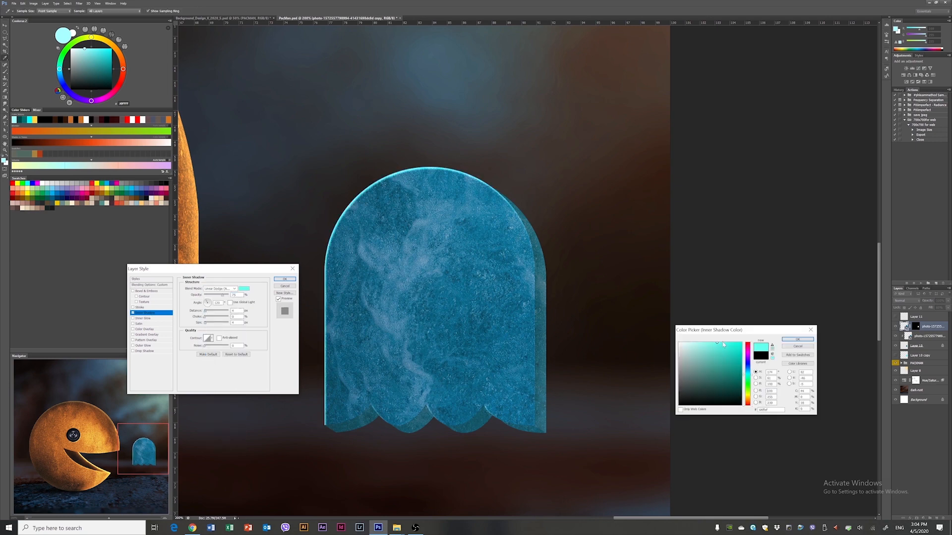
pyautogui.click(797, 339)
pyautogui.moveTo(450, 298); pyautogui.dragTo(446, 298)
# Step: Add Bevel & Emboss to the ghost's front with Chisel Hard technique, increased depth, Down direction and an adjusted light angle
pyautogui.click(144, 291)
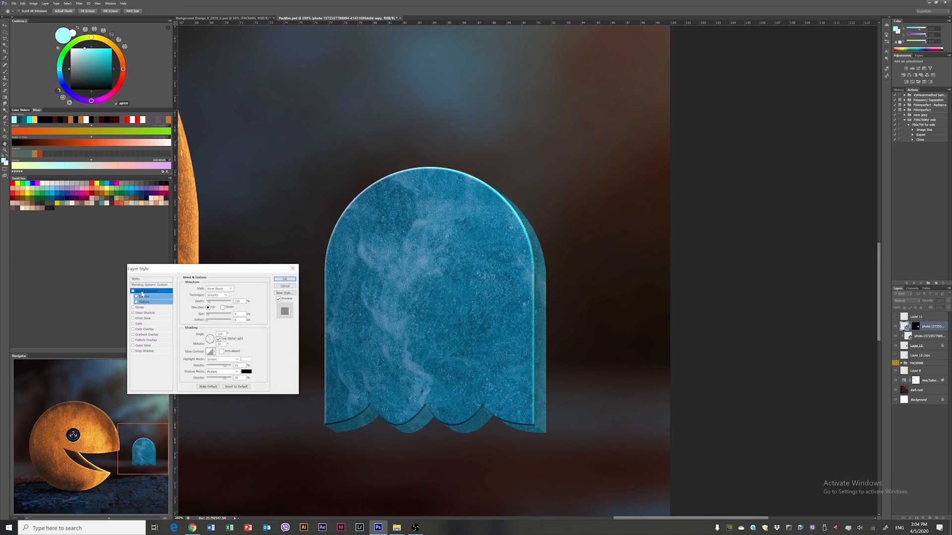
pyautogui.moveTo(209, 301)
pyautogui.mouseDown()
pyautogui.moveTo(223, 305)
pyautogui.moveTo(211, 301)
pyautogui.mouseUp()
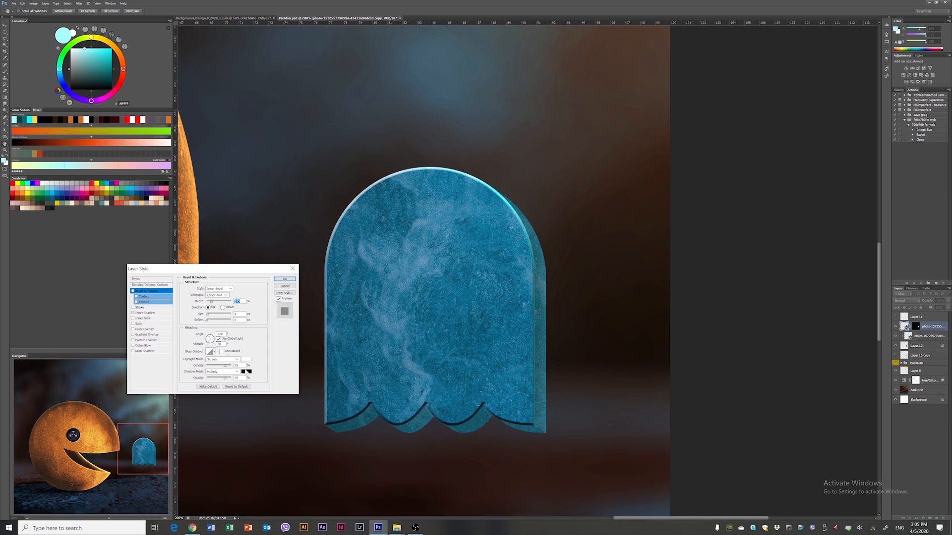
pyautogui.click(223, 307)
pyautogui.moveTo(210, 339); pyautogui.dragTo(209, 344)
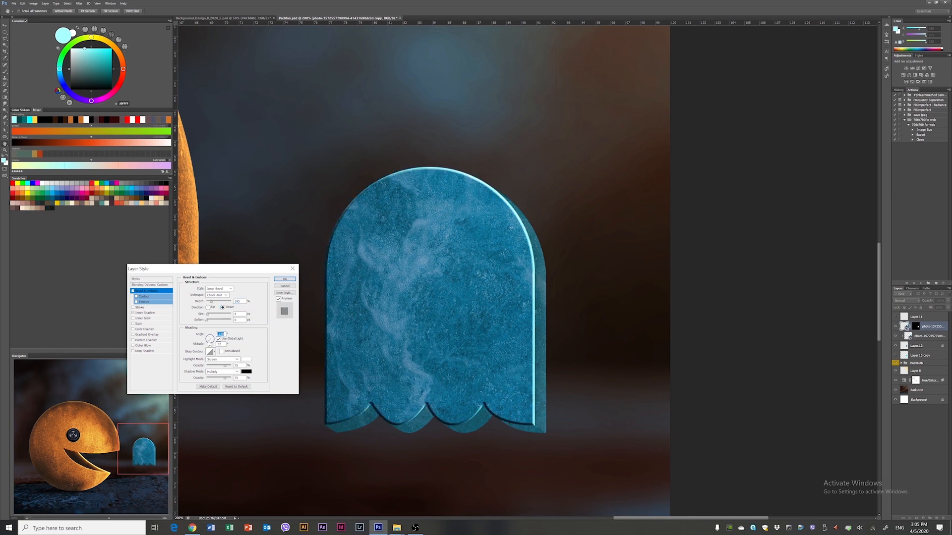
# Step: Set the bevel's shadow colour to dark navy and its highlight to light cyan, apply the style, and view the whole image
pyautogui.click(247, 372)
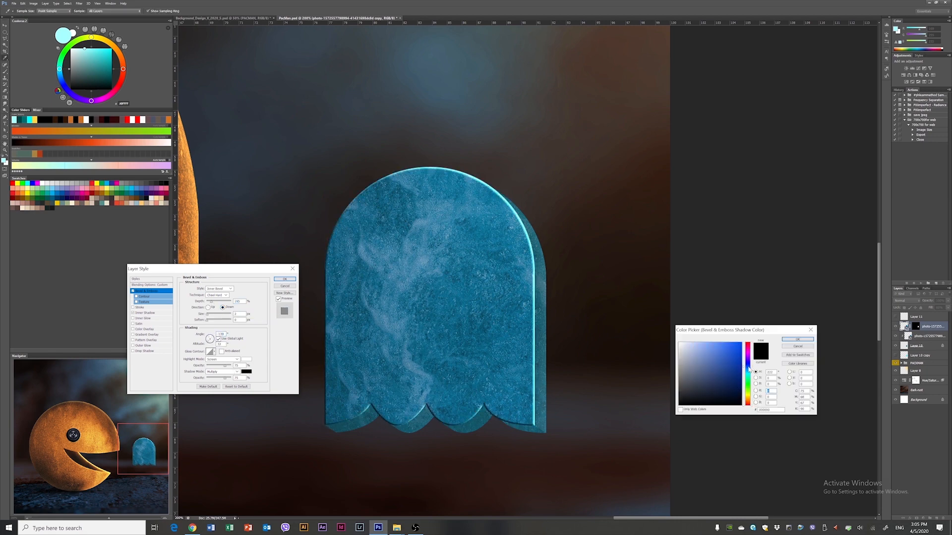
pyautogui.click(797, 340)
pyautogui.click(247, 360)
pyautogui.click(747, 374)
pyautogui.click(720, 343)
pyautogui.click(797, 340)
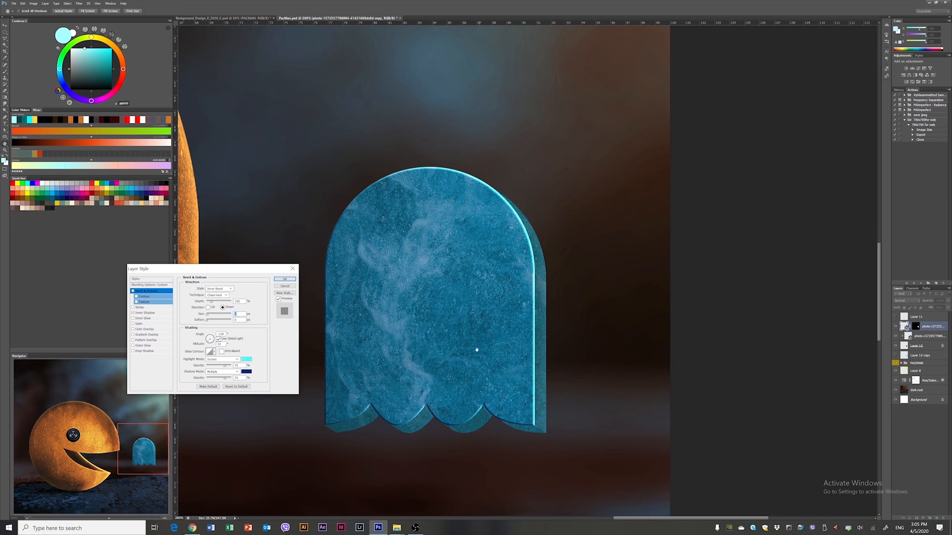
pyautogui.click(285, 280)
pyautogui.hotkey('ctrl', '0')
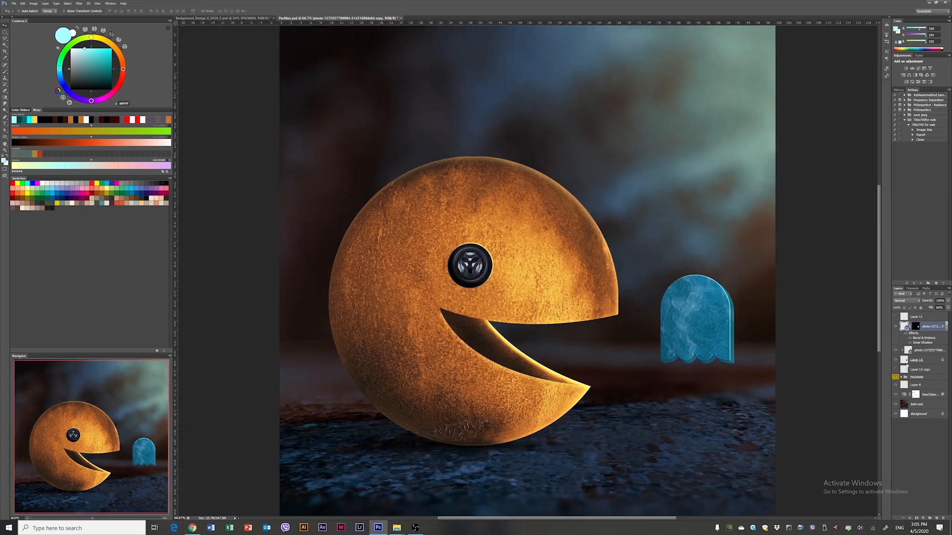
# Step: Paint a soft light-cyan glow behind the ghost on a new Linear Dodge (Add) layer using a large brush
pyautogui.click(918, 369)
pyautogui.hotkey('ctrl', 'alt', 'shift', 'n')
pyautogui.press('b')
pyautogui.click(906, 301)
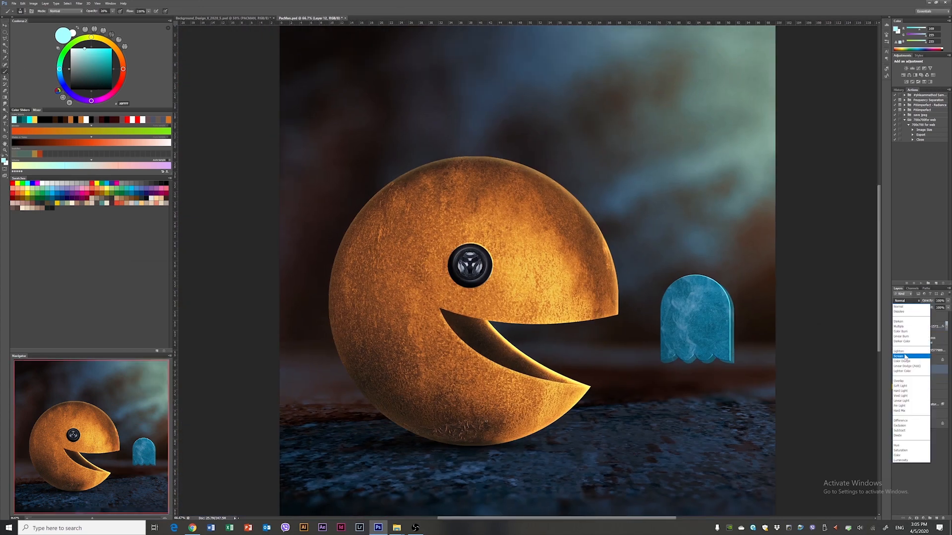
pyautogui.click(906, 366)
pyautogui.press(']')
pyautogui.press(']')
pyautogui.press(']')
pyautogui.press(']')
pyautogui.press(']')
pyautogui.press(']')
pyautogui.press(']')
pyautogui.click(696, 322)
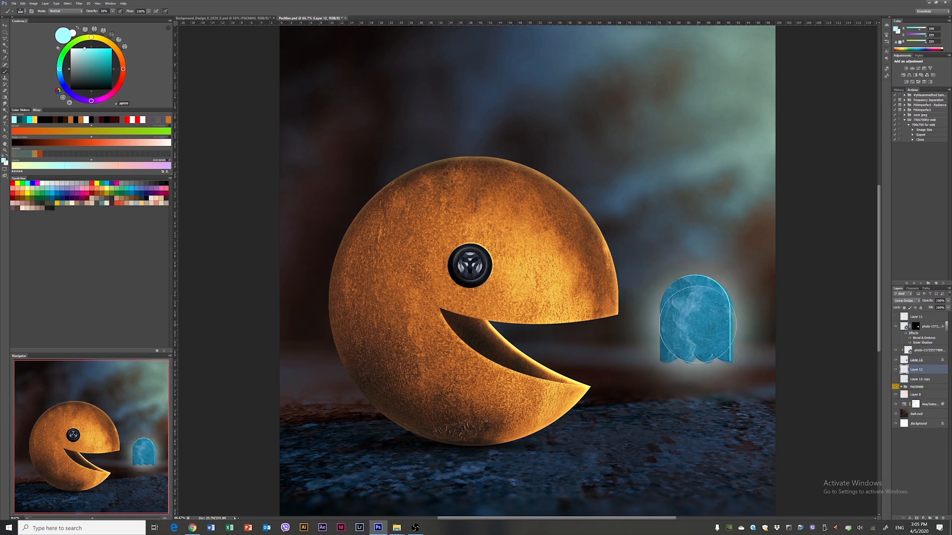
# Step: Paint a larger glow in saturated sky blue around the ghost on another new layer set to Color Dodge
pyautogui.click(105, 51)
pyautogui.hotkey('ctrl', 'alt', 'shift', 'n')
pyautogui.click(907, 301)
pyautogui.click(906, 361)
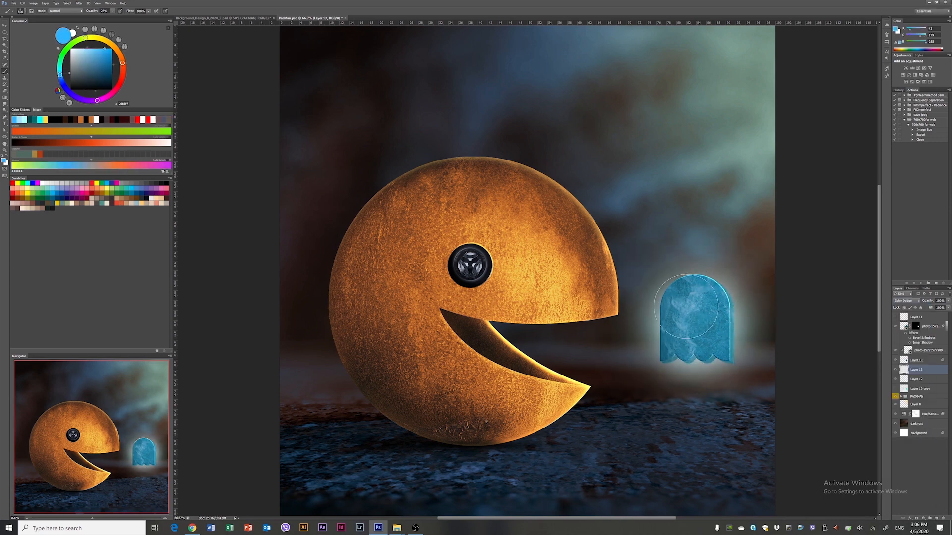
pyautogui.press(']')
pyautogui.press(']')
pyautogui.press(']')
pyautogui.press(']')
pyautogui.press(']')
pyautogui.click(695, 321)
pyautogui.click(696, 320)
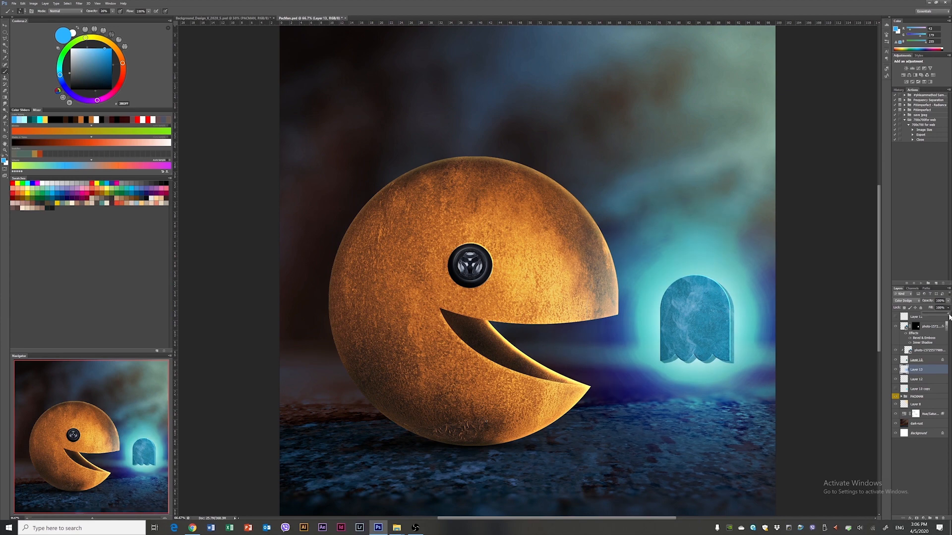
# Step: Undo the latest oversized Color Dodge glow strokes around the ghost
pyautogui.hotkey('ctrl', 'alt', 'z')
pyautogui.hotkey('ctrl', 'alt', 'z')
pyautogui.hotkey('ctrl', 'alt', 'z')
pyautogui.click(902, 380)
pyautogui.hotkey('ctrl', 'alt', 'z')
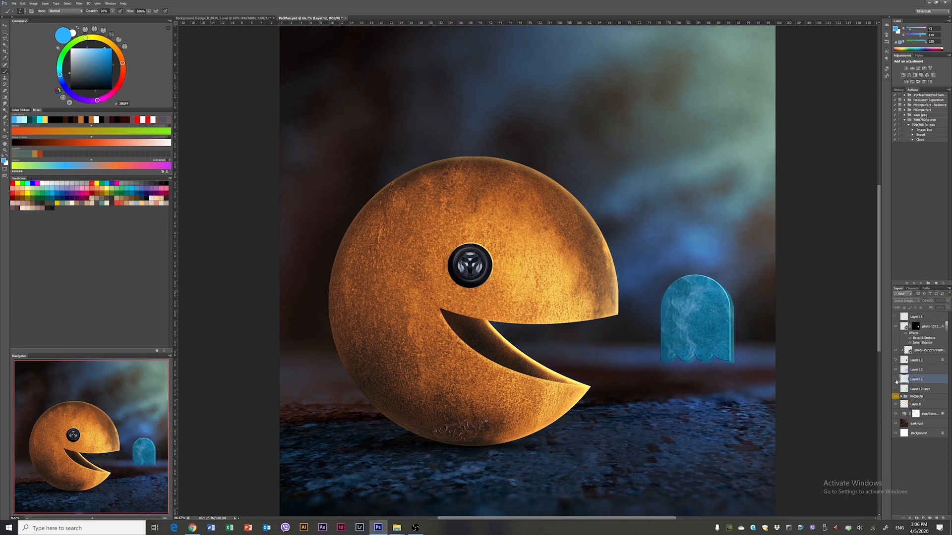
# Step: Compare the two glow layers behind the ghost by toggling their visibility and swapping their stacking order
pyautogui.click(916, 369)
pyautogui.click(895, 379)
pyautogui.click(895, 370)
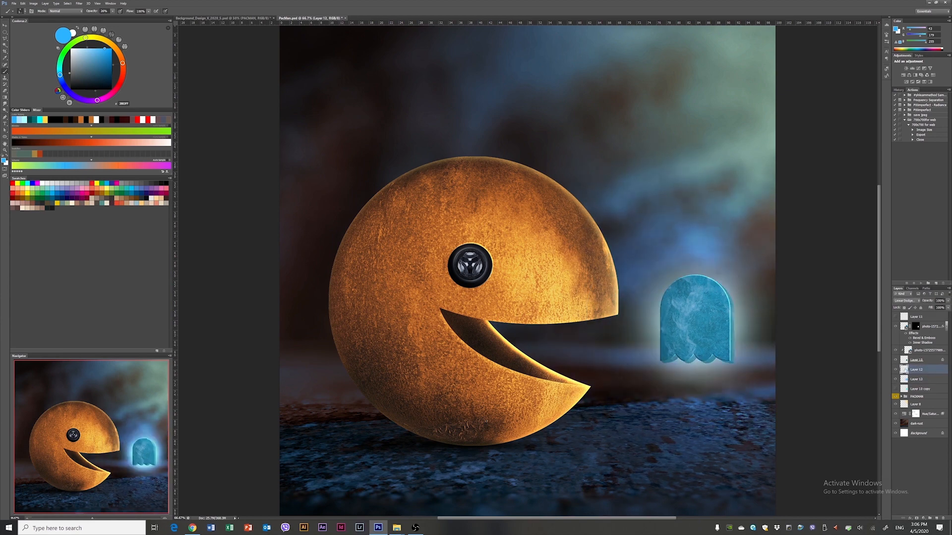
pyautogui.click(906, 380)
pyautogui.click(895, 369)
pyautogui.click(906, 371)
# Step: Duplicate the Color Dodge glow layer above the ghost with 15% fill and delete Layer 11
pyautogui.moveTo(905, 371); pyautogui.dragTo(930, 315)
pyautogui.click(948, 307)
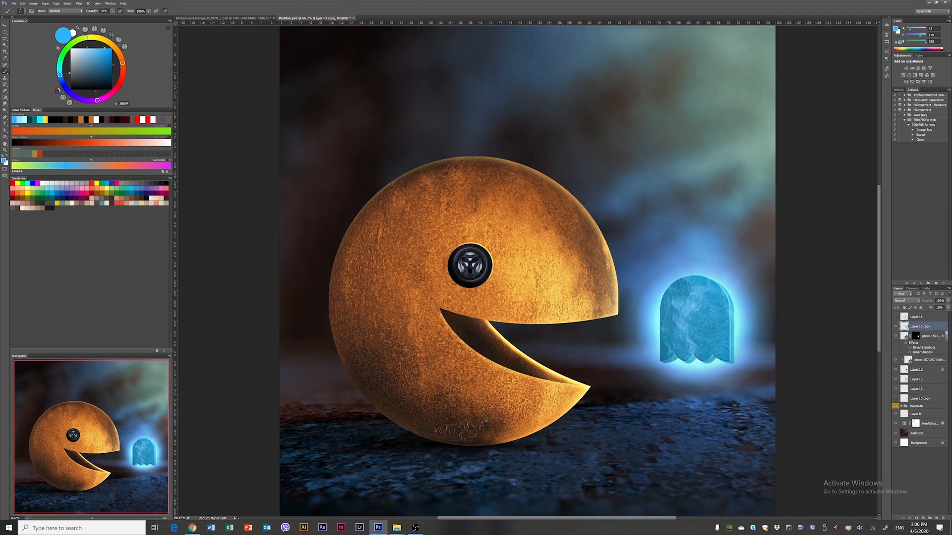
pyautogui.click(927, 317)
pyautogui.press('Delete')
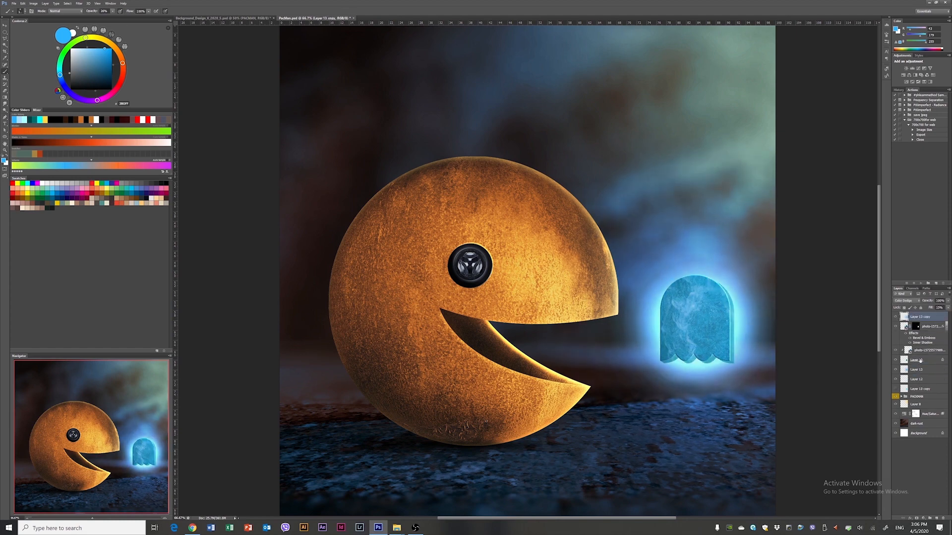
# Step: Create a new layer and position it directly above the blue Color Dodge glow layer, clipped to it
pyautogui.click(920, 360)
pyautogui.hotkey('ctrl', 'shift', 'alt', 'n')
pyautogui.moveTo(922, 369); pyautogui.dragTo(921, 374)
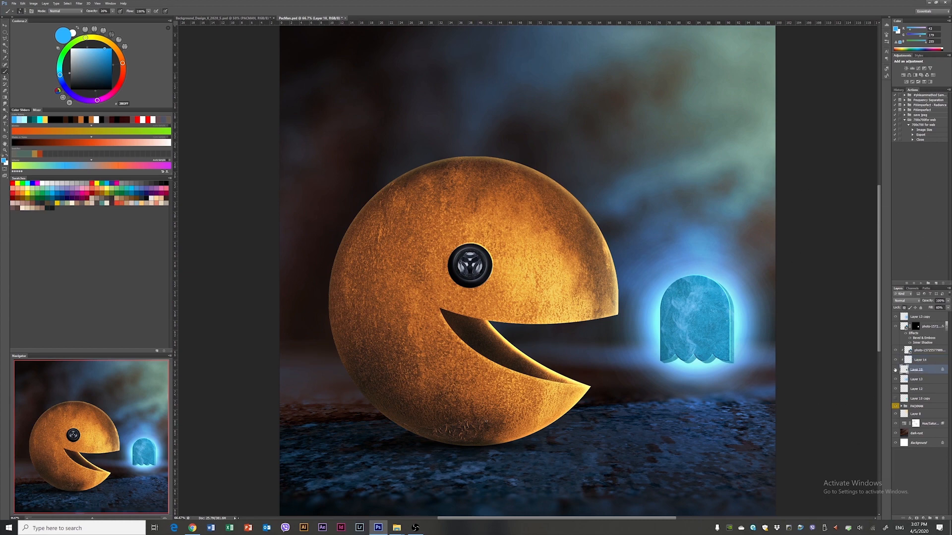
pyautogui.click(895, 360)
pyautogui.click(896, 360)
pyautogui.click(905, 361)
pyautogui.click(906, 372)
# Step: Fill the clipped layer with 50% Gray and set its blend mode to Soft Light
pyautogui.click(25, 4)
pyautogui.click(30, 106)
pyautogui.click(482, 171)
pyautogui.click(471, 217)
pyautogui.click(508, 166)
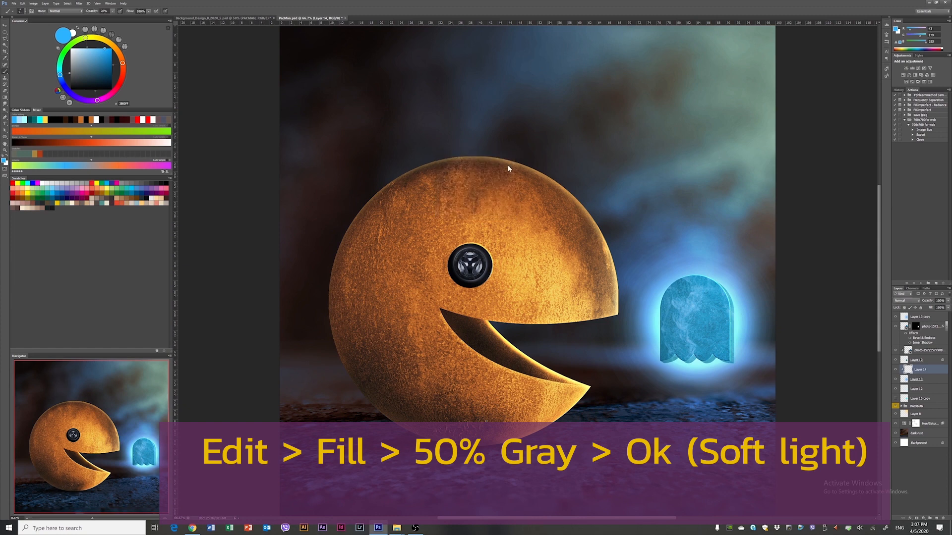
pyautogui.click(905, 301)
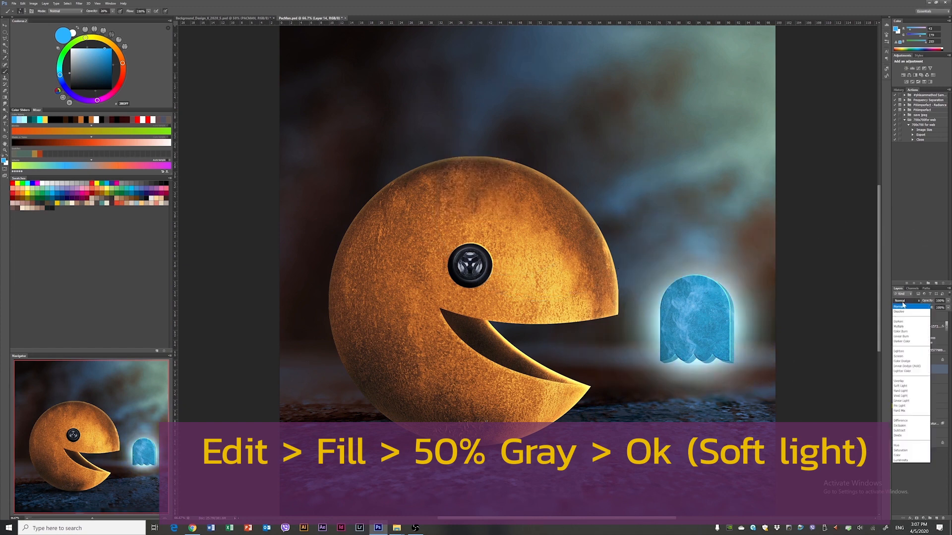
pyautogui.click(901, 386)
# Step: Add monochromatic Gaussian noise to the gray layer and clip copies of it to the other two glow layers
pyautogui.click(79, 3)
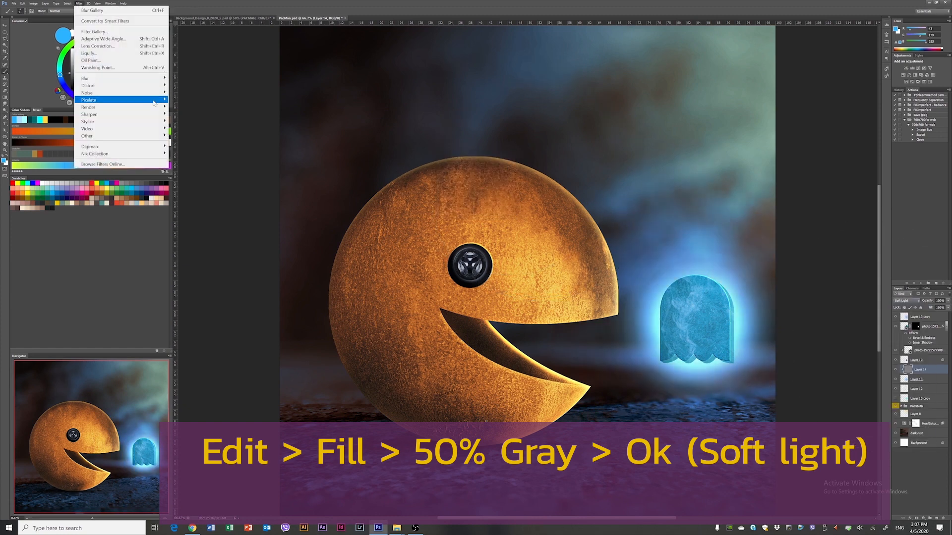
pyautogui.moveTo(149, 93)
pyautogui.click(188, 94)
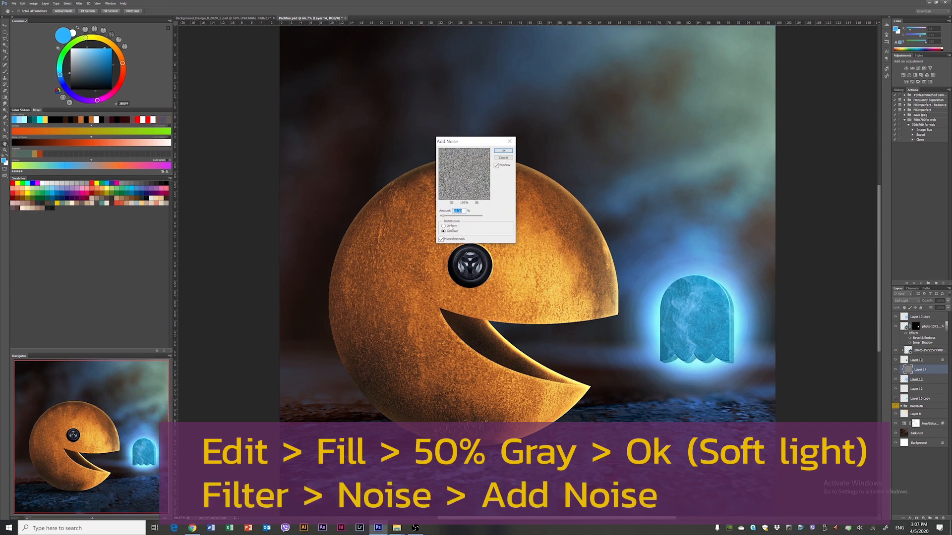
pyautogui.moveTo(447, 218); pyautogui.dragTo(447, 218)
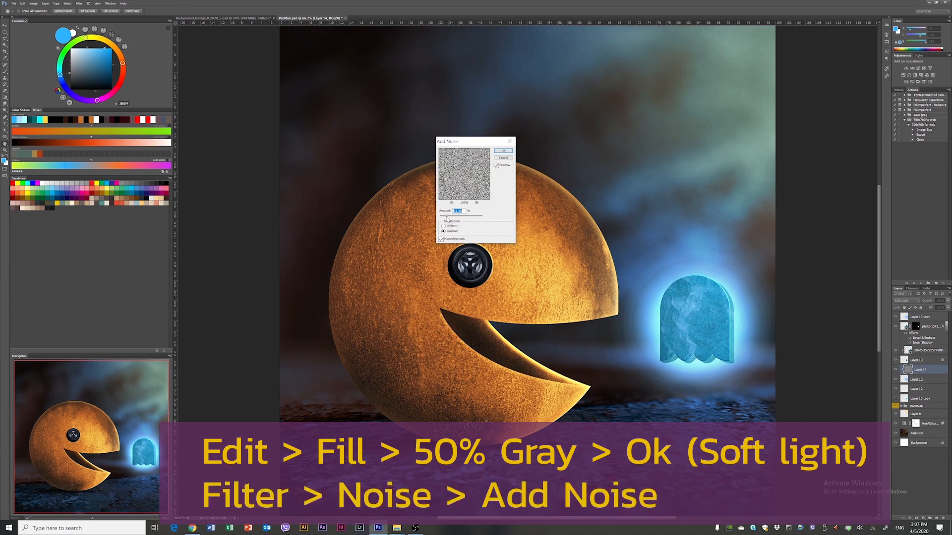
pyautogui.click(502, 150)
pyautogui.moveTo(907, 369); pyautogui.dragTo(898, 316)
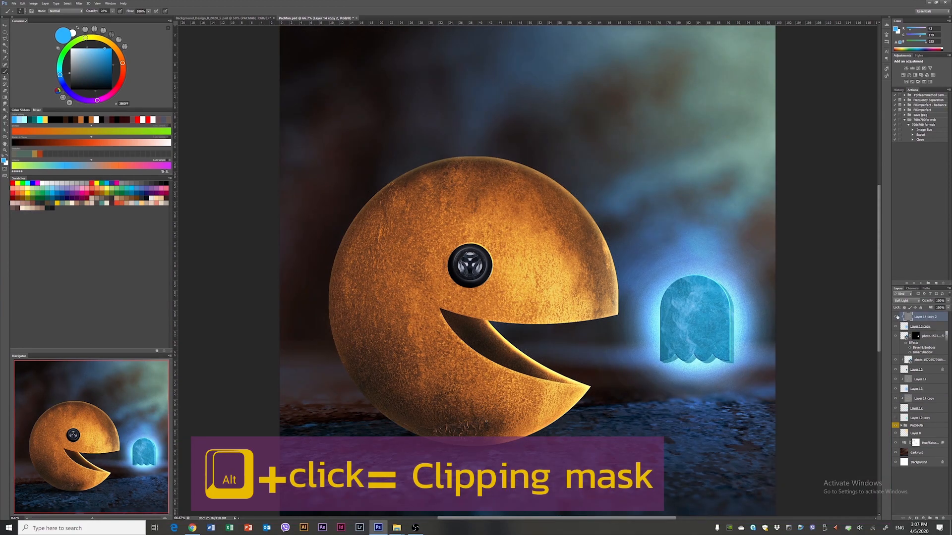
pyautogui.press('v')
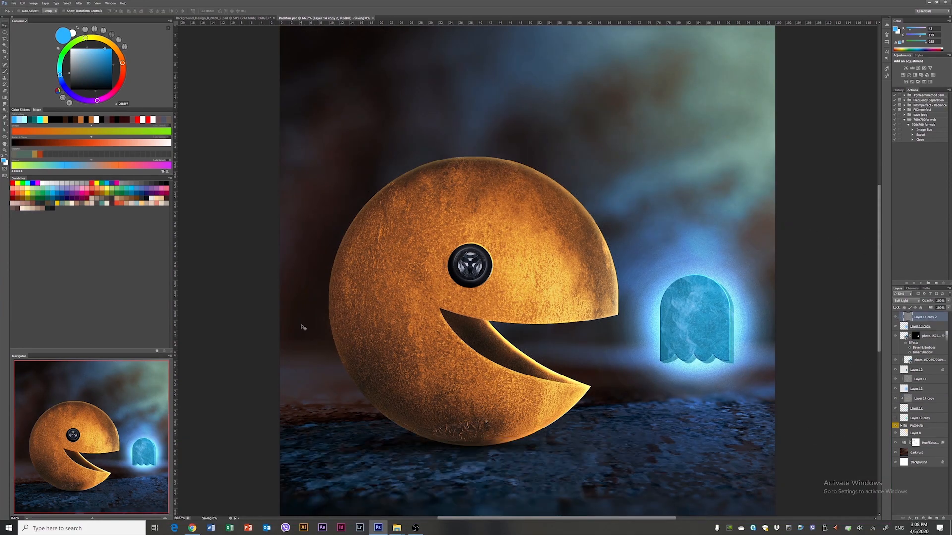
# Step: Place the silver Samsung washing machine photo in the scene and mask it to its circular glass door
pyautogui.click(399, 530)
pyautogui.click(378, 503)
pyautogui.moveTo(131, 97); pyautogui.dragTo(535, 259)
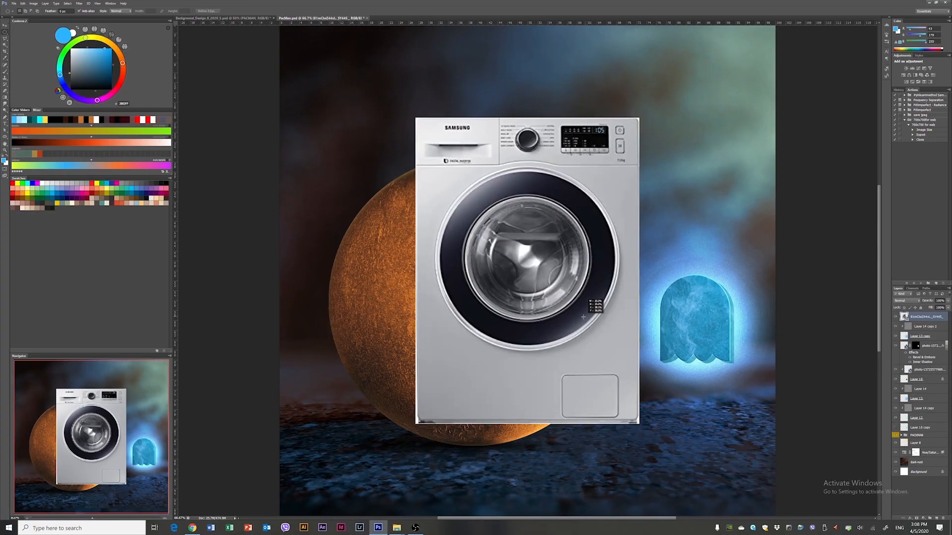
pyautogui.moveTo(583, 317); pyautogui.dragTo(583, 315)
pyautogui.click(910, 518)
# Step: Convert the masked washing machine door into a Smart Object and rename the layer EYE
pyautogui.rightClick(932, 317)
pyautogui.click(880, 83)
pyautogui.doubleClick(926, 317)
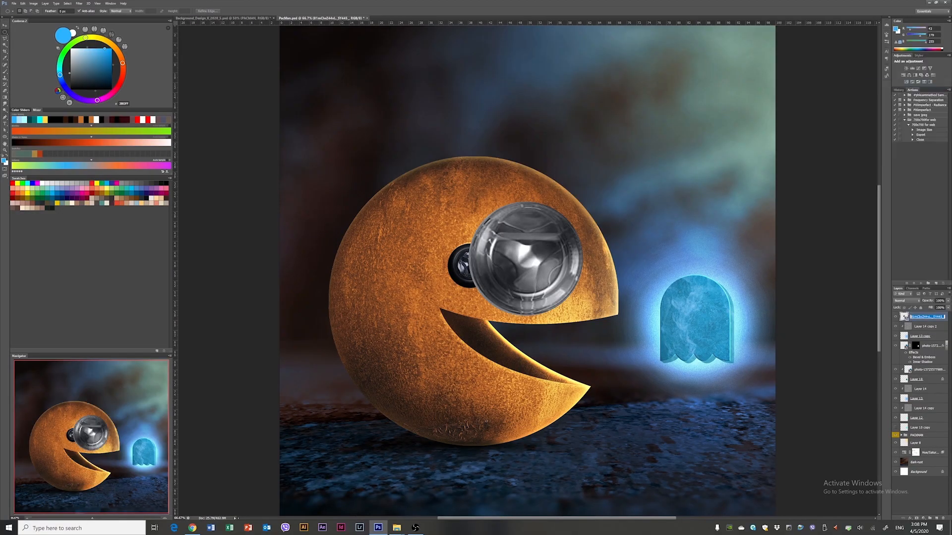
pyautogui.press('Return')
# Step: Scale the eye down, place it at the ghost's left edge and duplicate it level on the right side
pyautogui.hotkey('ctrl', 't')
pyautogui.moveTo(583, 201); pyautogui.dragTo(537, 247)
pyautogui.moveTo(526, 258); pyautogui.dragTo(670, 308)
pyautogui.hotkey('ctrl', '+')
pyautogui.hotkey('ctrl', '+')
pyautogui.moveTo(813, 372); pyautogui.dragTo(298, 253)
pyautogui.press('Return')
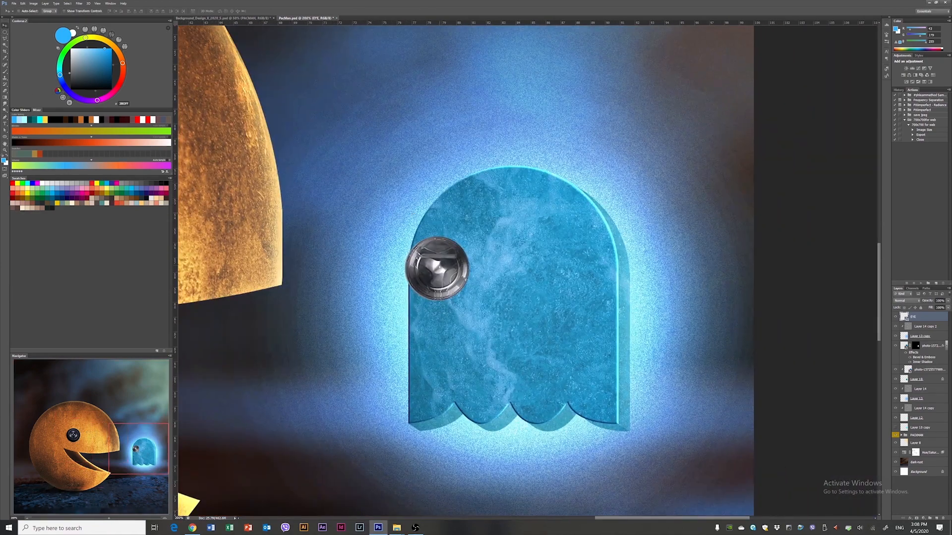
pyautogui.moveTo(448, 276); pyautogui.dragTo(586, 270)
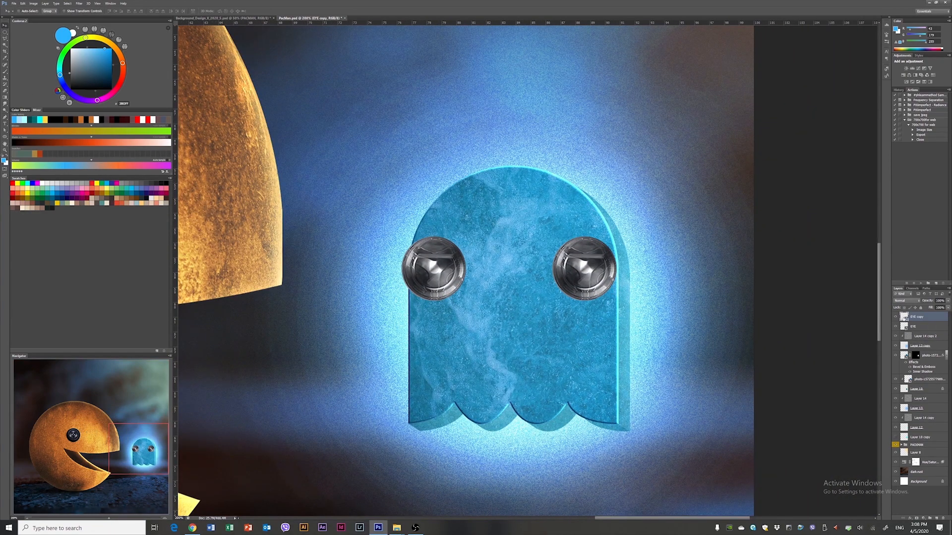
# Step: Open the eye's Smart Object contents and extend its square canvas evenly around the glass door with the Crop tool
pyautogui.doubleClick(904, 318)
pyautogui.press('Return')
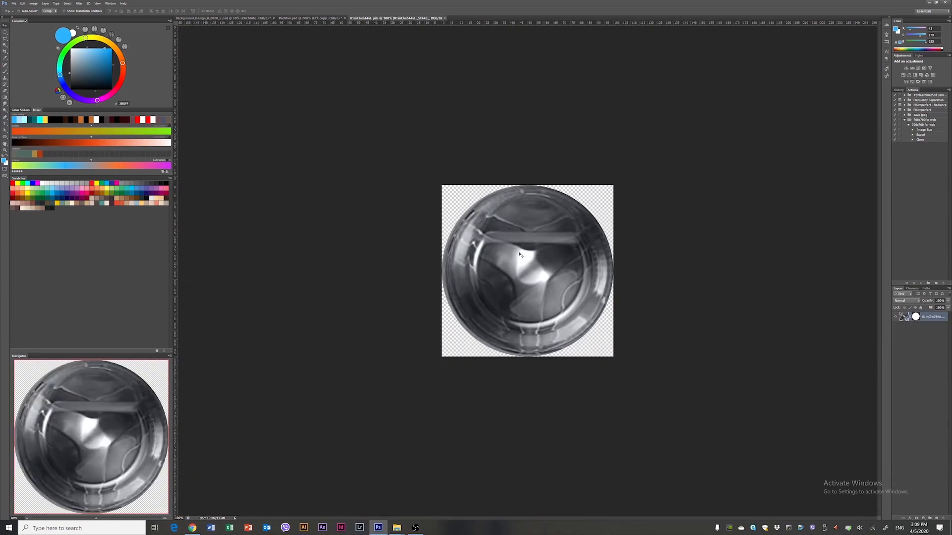
pyautogui.click(6, 52)
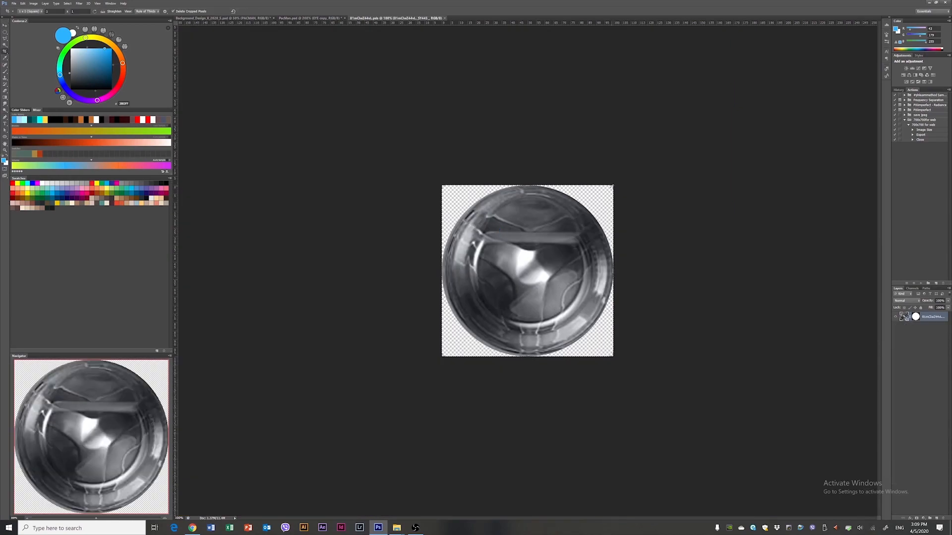
pyautogui.moveTo(613, 185); pyautogui.dragTo(642, 163)
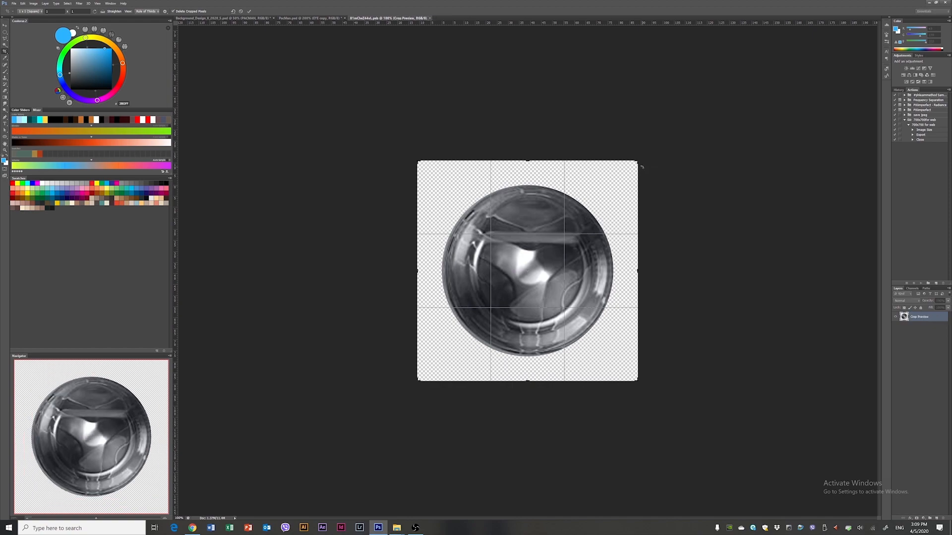
pyautogui.press('Return')
# Step: Place the blue photo texture in the eye document, enlarge it to cover the canvas and replace it with a pixel-layer copy
pyautogui.moveTo(397, 528)
pyautogui.click(356, 488)
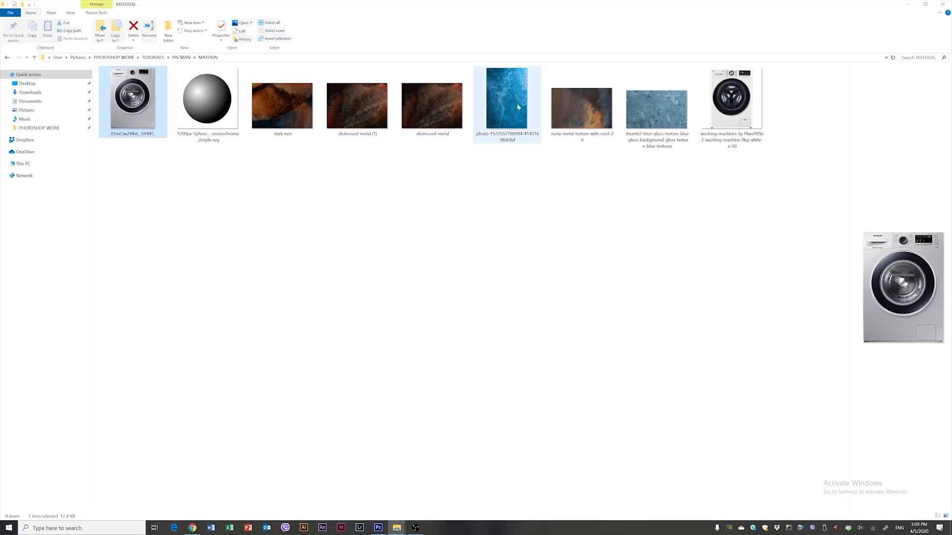
pyautogui.moveTo(516, 107); pyautogui.dragTo(508, 408)
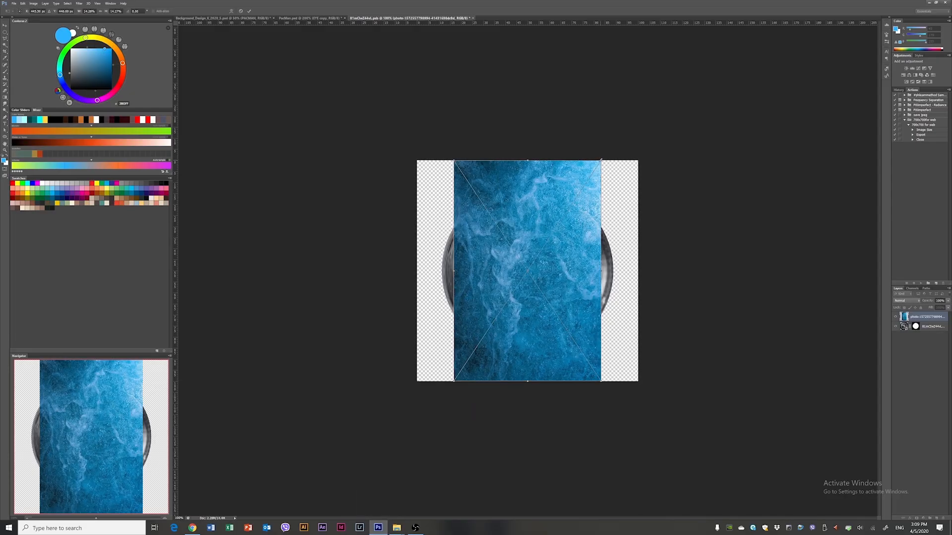
pyautogui.moveTo(600, 160); pyautogui.dragTo(672, 123)
pyautogui.press('Return')
pyautogui.click(4, 26)
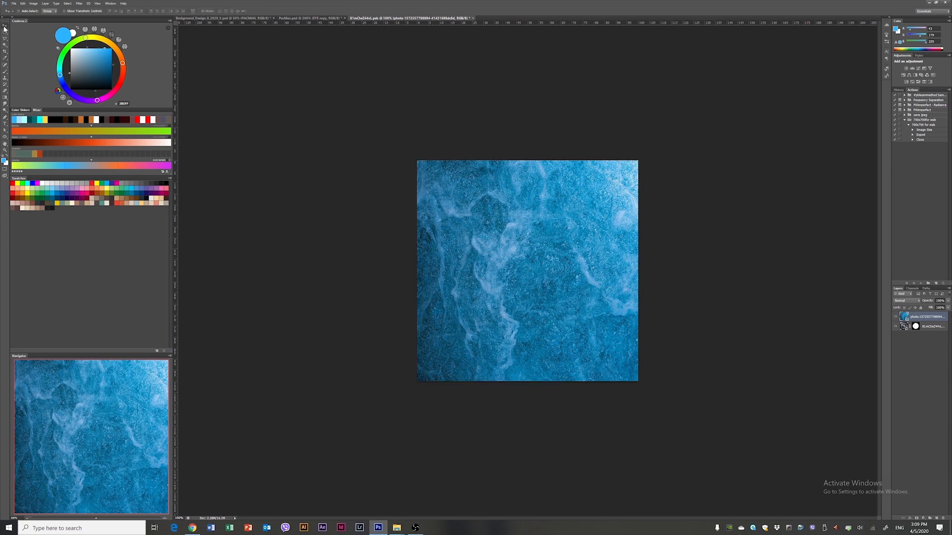
pyautogui.hotkey('ctrl', 'j')
pyautogui.press('Delete')
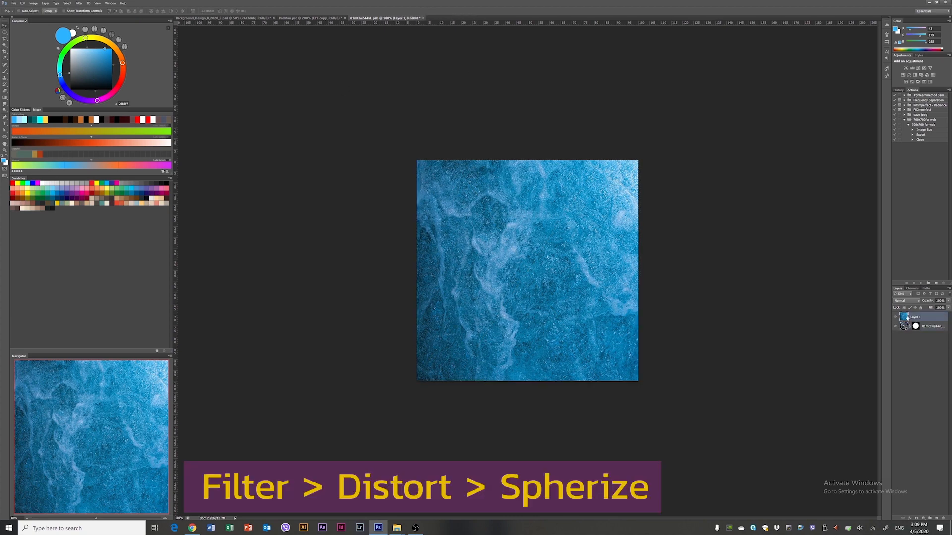
# Step: Apply the Spherize distortion to the blue texture layer
pyautogui.click(79, 3)
pyautogui.moveTo(123, 83)
pyautogui.click(196, 122)
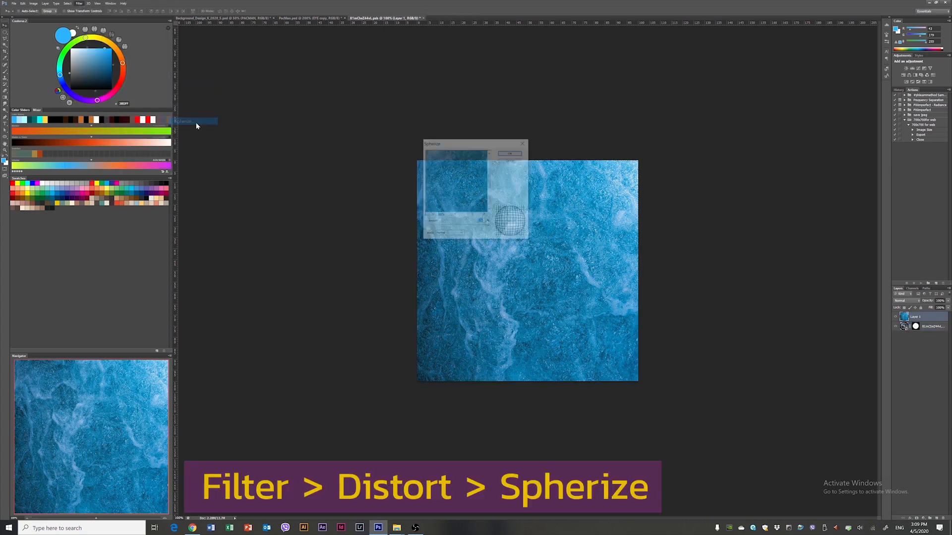
pyautogui.click(510, 154)
# Step: Mask the spherized texture with a circle spanning the full canvas and apply the layer mask
pyautogui.press('m')
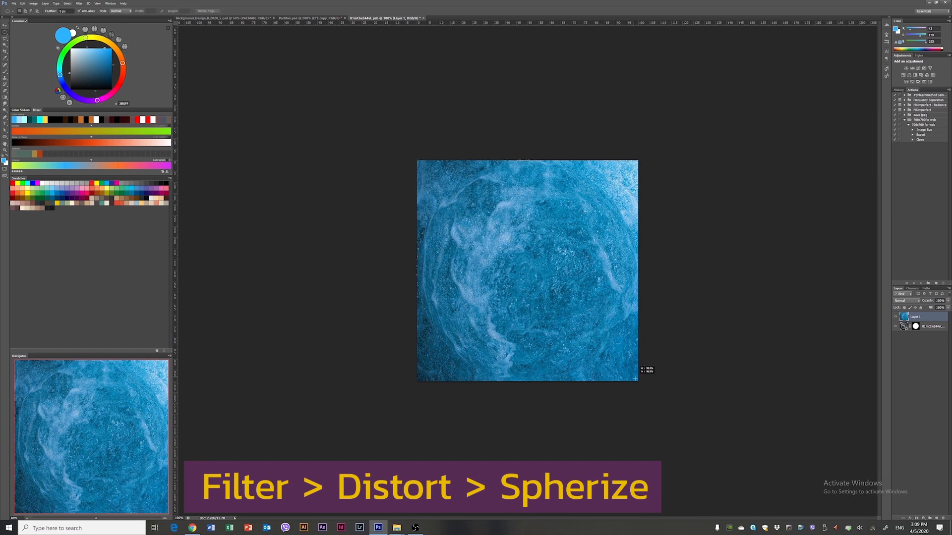
pyautogui.click(917, 518)
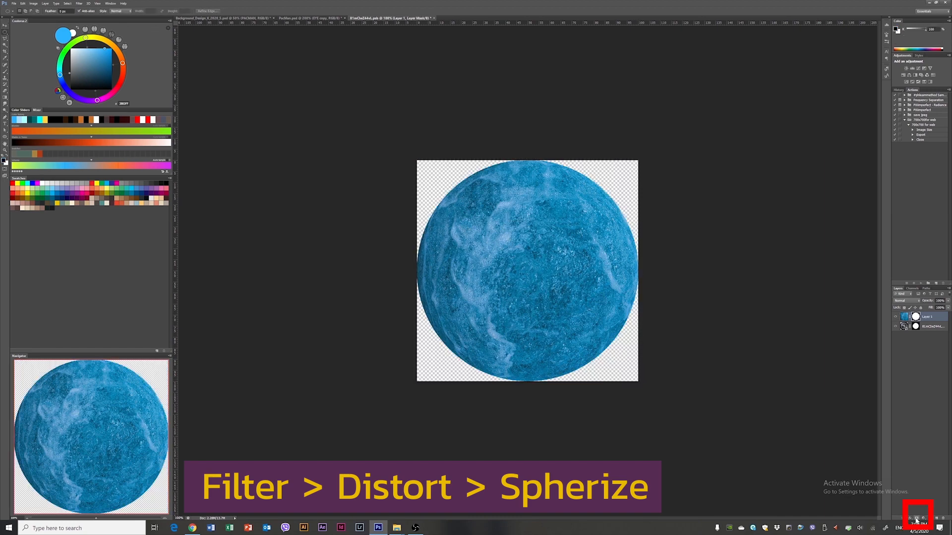
pyautogui.rightClick(917, 317)
pyautogui.click(888, 329)
# Step: Scale the blue sphere down about its centre to slightly larger than the glass door, lowering its opacity temporarily for alignment
pyautogui.click(895, 317)
pyautogui.click(895, 317)
pyautogui.click(947, 301)
pyautogui.moveTo(947, 308); pyautogui.dragTo(940, 309)
pyautogui.hotkey('ctrl', 't')
pyautogui.moveTo(638, 160); pyautogui.dragTo(618, 181)
pyautogui.press('Return')
pyautogui.click(948, 301)
pyautogui.moveTo(940, 309); pyautogui.dragTo(947, 309)
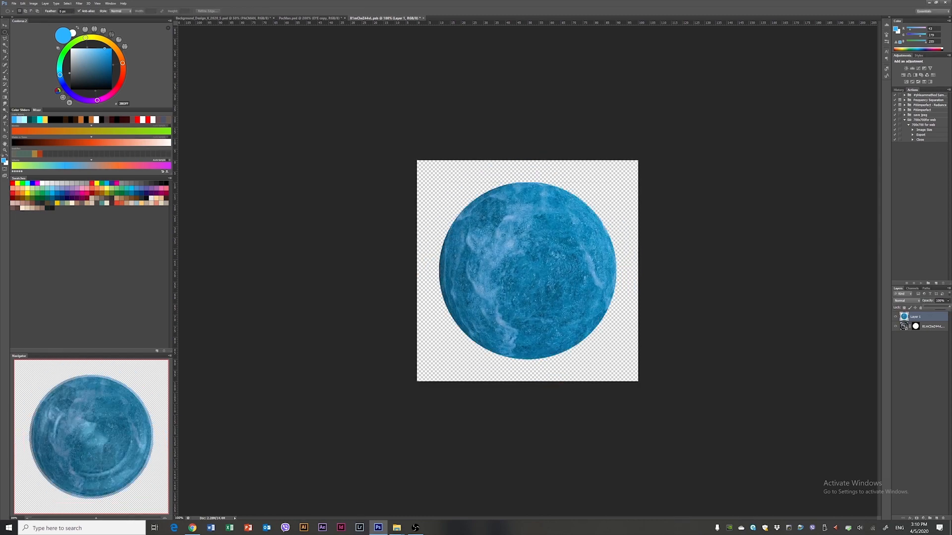
# Step: Draw a curved eye-opening path across the blue sphere with the Pen tool and mask out the area inside it
pyautogui.hotkey('ctrl', '+')
pyautogui.click(5, 115)
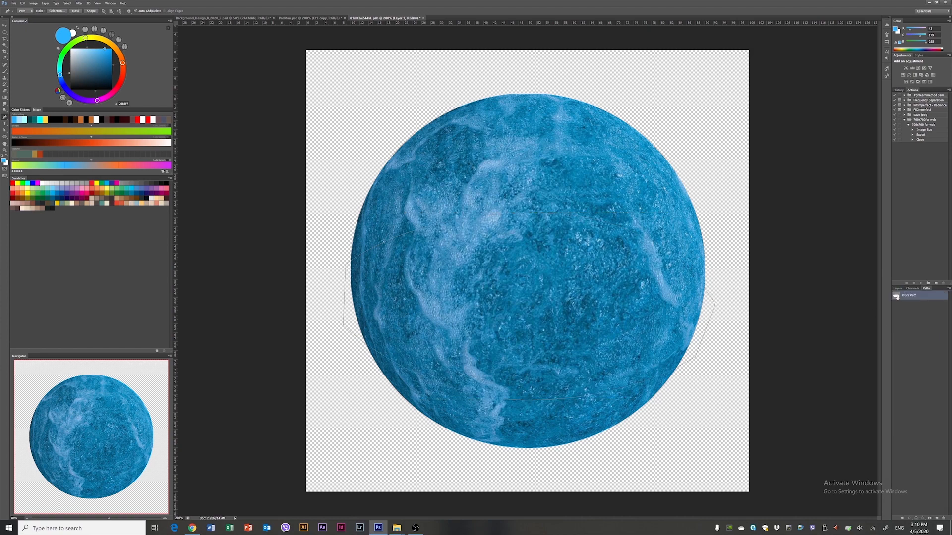
pyautogui.click(919, 519)
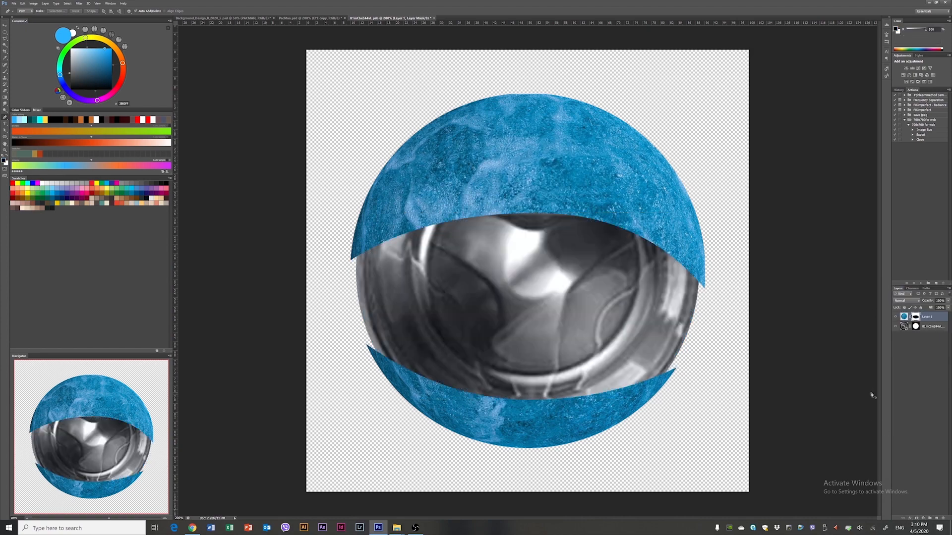
# Step: Unlink the eyelid mask and transform it to raise the upper lid, lower the bottom lid slightly and adjust the tilt
pyautogui.click(909, 317)
pyautogui.hotkey('ctrl', 't')
pyautogui.moveTo(528, 212); pyautogui.dragTo(530, 141)
pyautogui.moveTo(529, 400); pyautogui.dragTo(531, 408)
pyautogui.moveTo(725, 286)
pyautogui.mouseDown()
pyautogui.moveTo(725, 258)
pyautogui.moveTo(725, 272)
pyautogui.mouseUp()
pyautogui.press('Return')
# Step: Duplicate the eyelid layer beneath the glass door layer and delete the copy's layer mask
pyautogui.moveTo(904, 318); pyautogui.dragTo(905, 333)
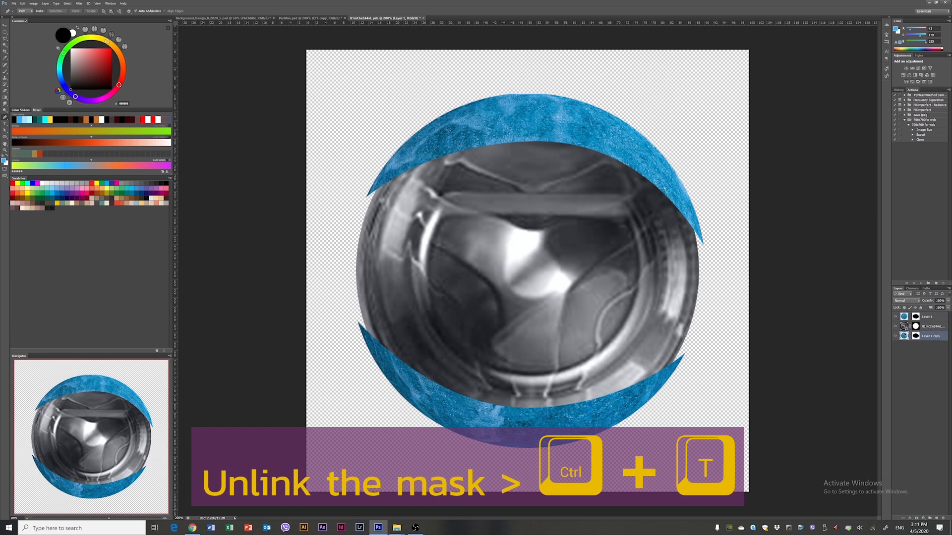
pyautogui.rightClick(915, 336)
pyautogui.click(880, 350)
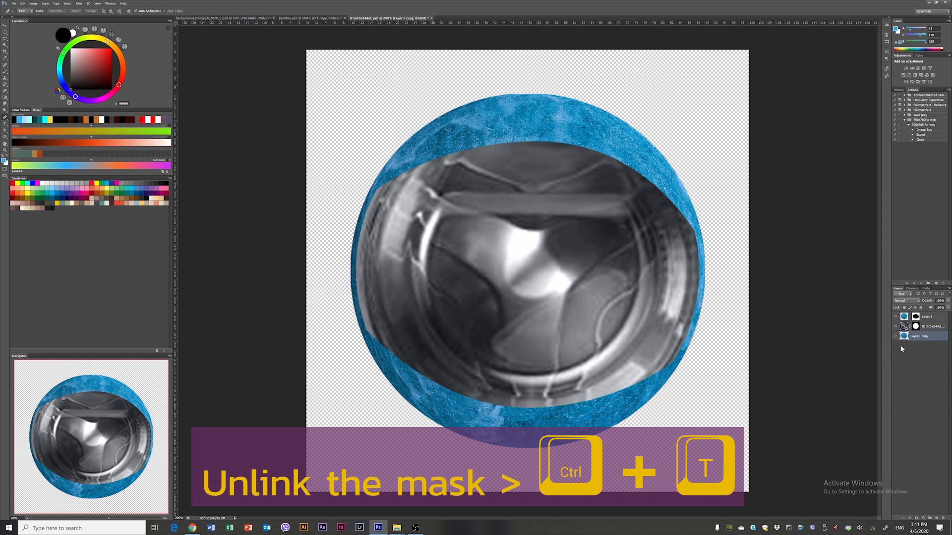
# Step: Darken the eyelid copy beneath the glass door with Hue/Saturation and hide it with a black layer mask
pyautogui.hotkey('ctrl', 'u')
pyautogui.moveTo(297, 241); pyautogui.dragTo(288, 241)
pyautogui.click(354, 191)
pyautogui.keyDown('alt'); pyautogui.click(916, 518); pyautogui.keyUp('alt')
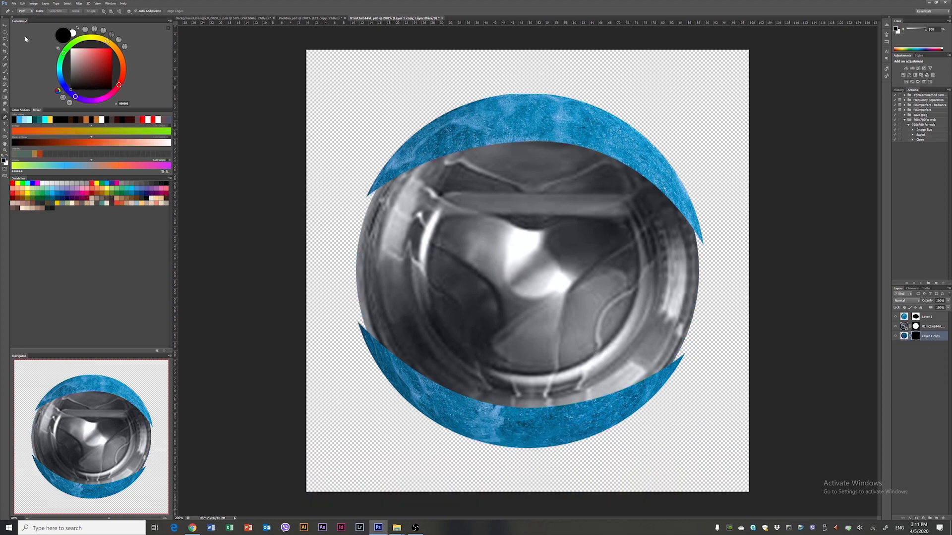
# Step: Set up a white brush for painting on the darkened eyelid copy's mask
pyautogui.click(5, 72)
pyautogui.click(25, 11)
pyautogui.doubleClick(30, 54)
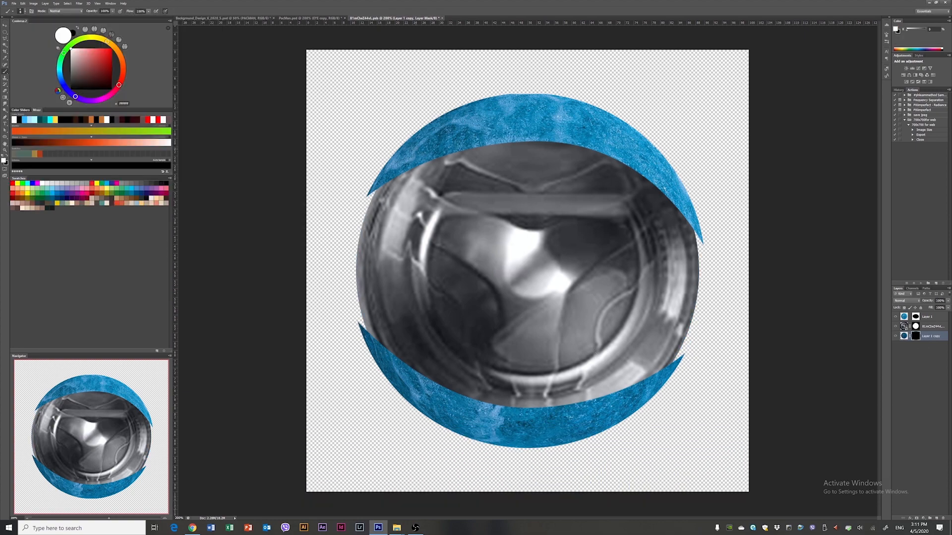
pyautogui.hotkey('ctrl', '+')
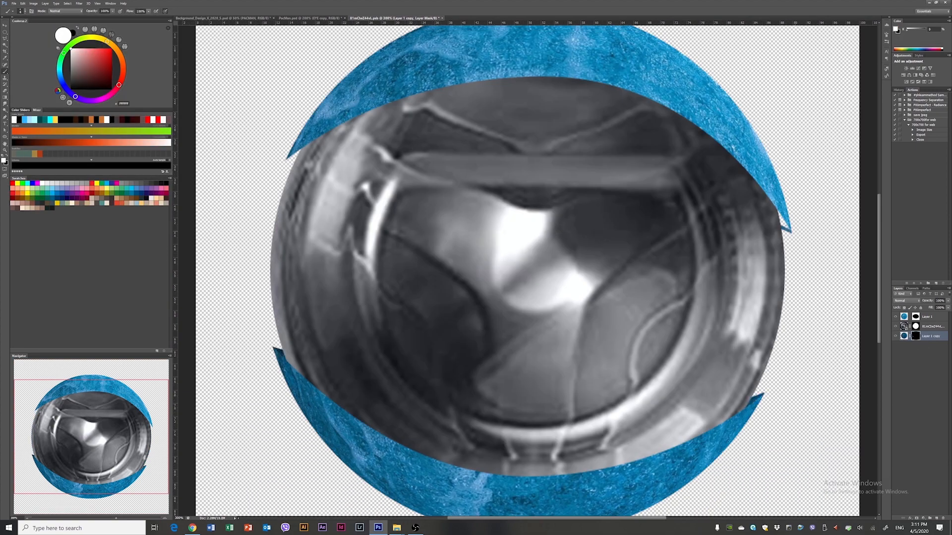
# Step: Load the front eyelid layer's mask as a selection, invert it to cover the eye opening, and expand it slightly
pyautogui.click(912, 317)
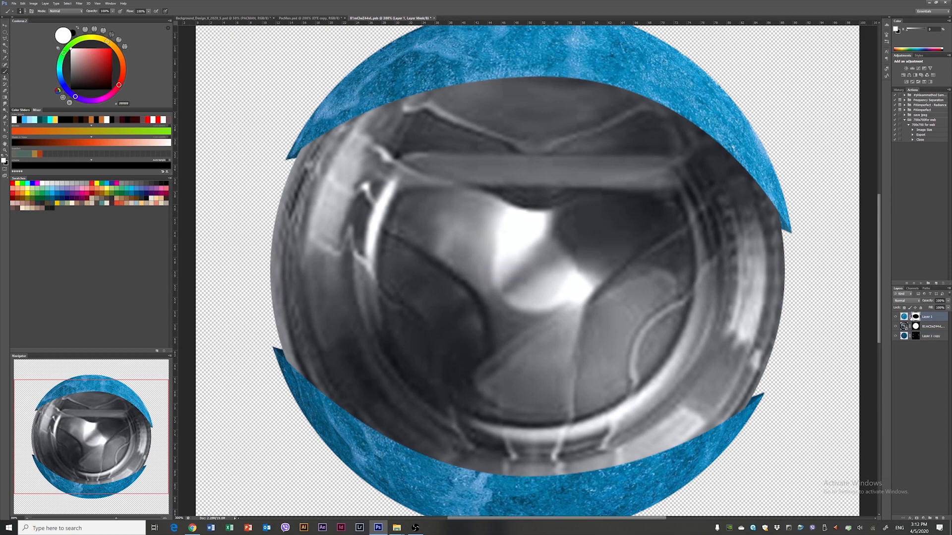
pyautogui.click(68, 4)
pyautogui.moveTo(107, 86)
pyautogui.click(79, 33)
pyautogui.click(71, 4)
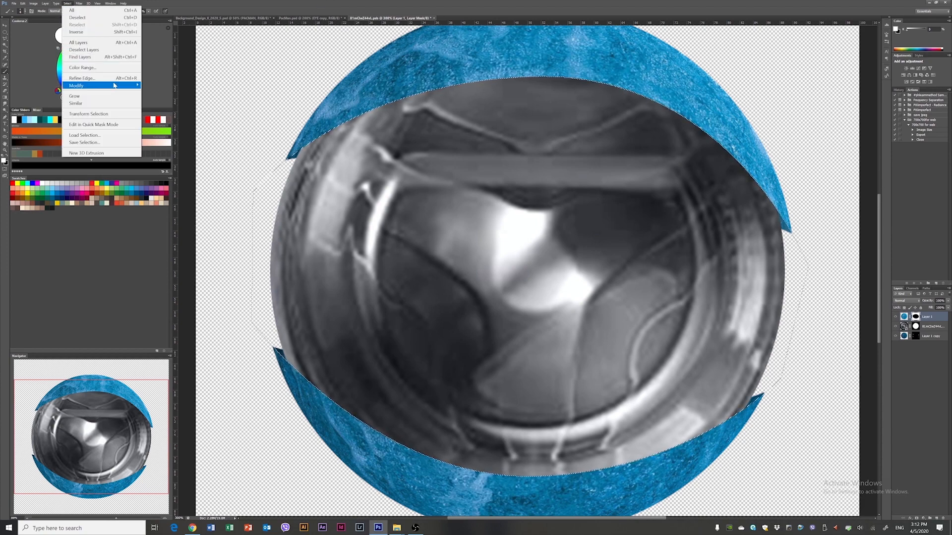
pyautogui.moveTo(114, 85)
pyautogui.click(158, 100)
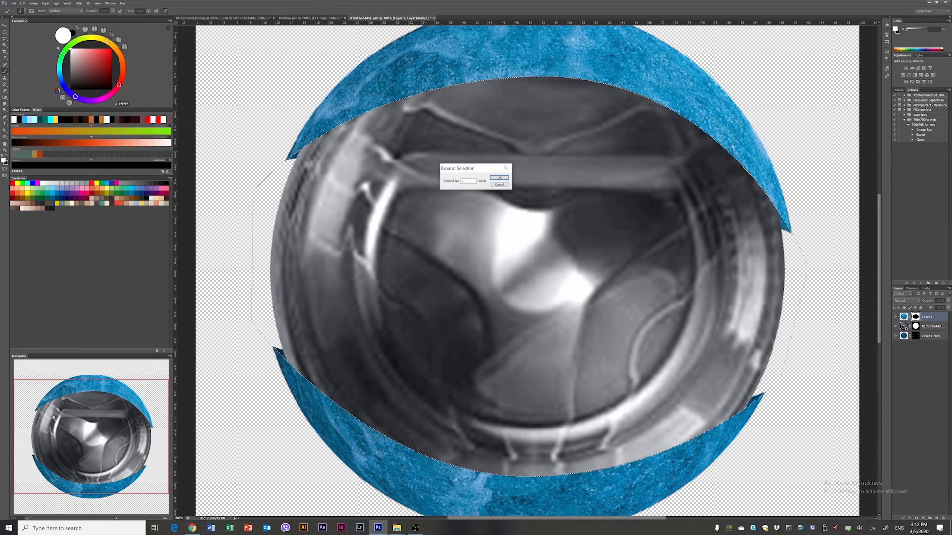
pyautogui.click(500, 178)
# Step: Feather the expanded eye-opening selection to soften its edge
pyautogui.click(72, 5)
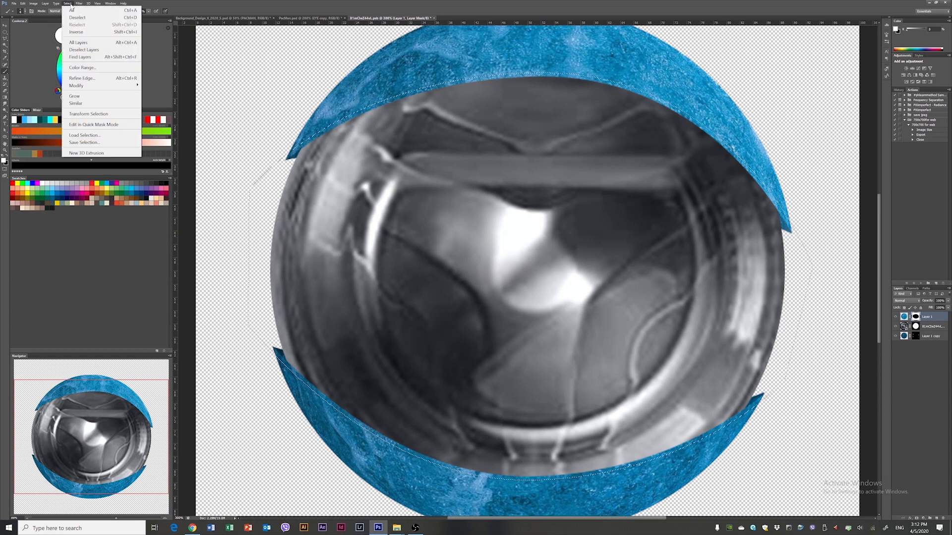
pyautogui.moveTo(124, 85)
pyautogui.click(165, 114)
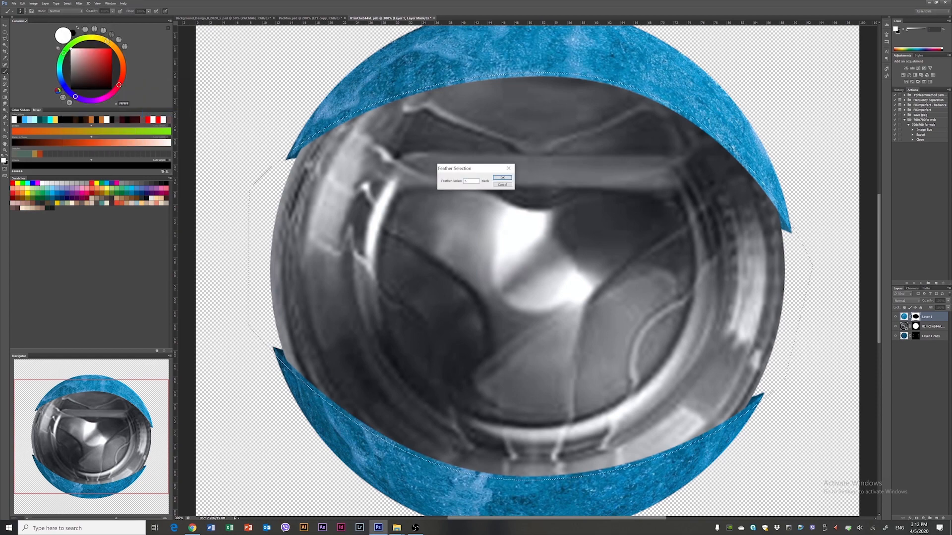
pyautogui.click(507, 179)
# Step: Clip a new Color Dodge layer to the front eyelids and paint light-blue highlights along both lid edges
pyautogui.click(936, 519)
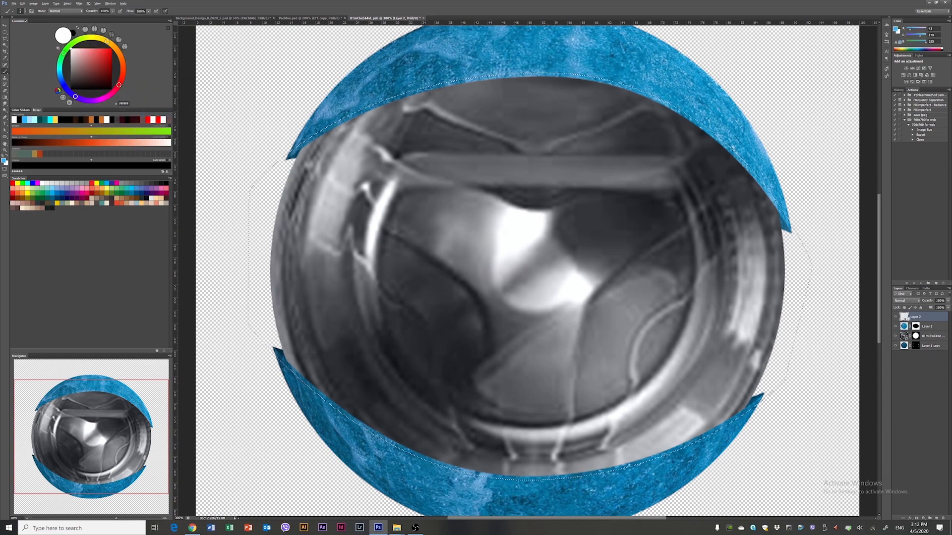
pyautogui.click(906, 300)
pyautogui.click(906, 361)
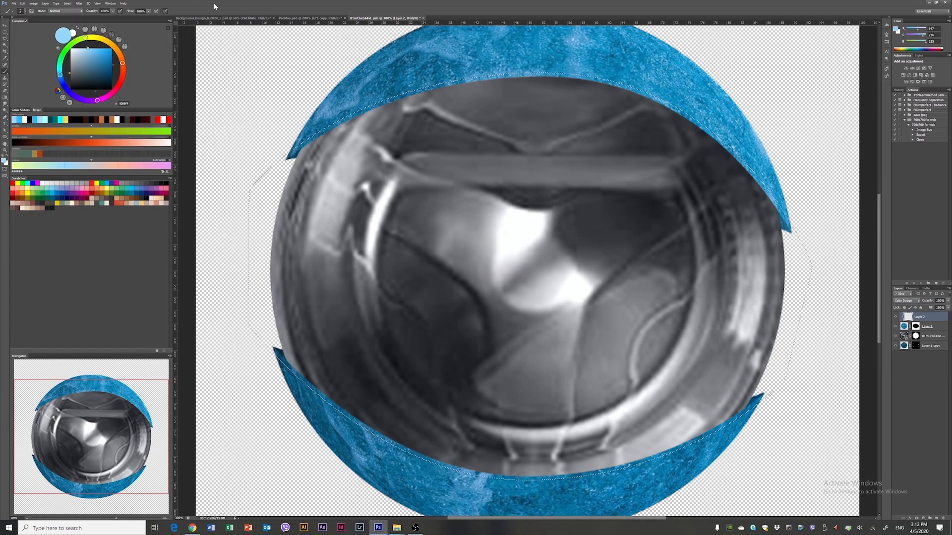
pyautogui.moveTo(603, 88)
pyautogui.mouseDown()
pyautogui.moveTo(764, 193)
pyautogui.moveTo(789, 229)
pyautogui.mouseUp()
pyautogui.moveTo(276, 349)
pyautogui.mouseDown()
pyautogui.moveTo(654, 458)
pyautogui.moveTo(761, 396)
pyautogui.mouseUp()
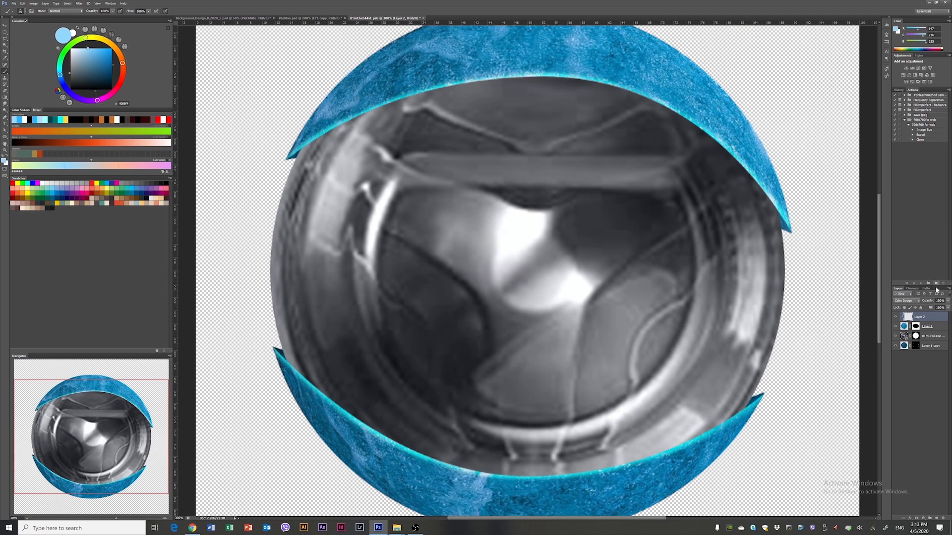
# Step: Add an empty layer above the glass door and give the door a soft black Multiply Inner Shadow from the upper left
pyautogui.click(904, 337)
pyautogui.click(937, 519)
pyautogui.doubleClick(935, 346)
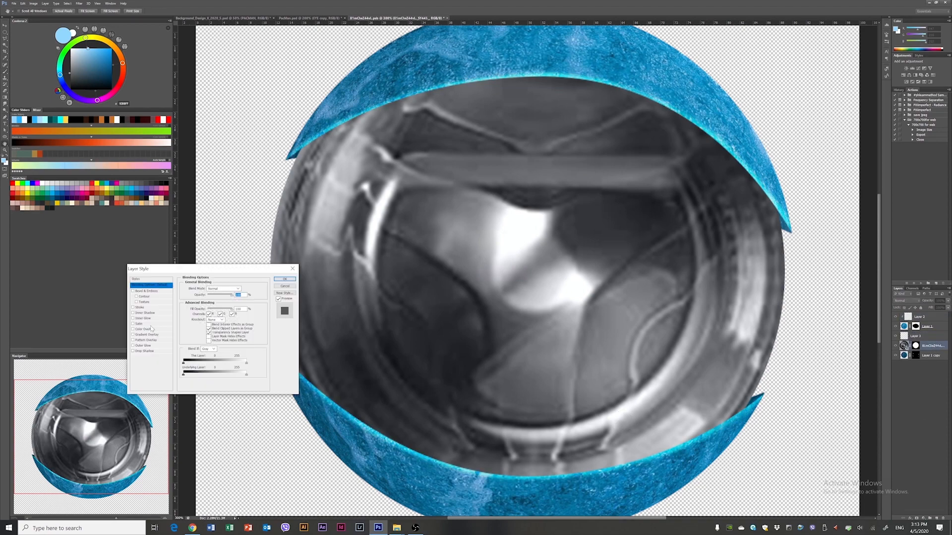
pyautogui.click(145, 314)
pyautogui.moveTo(208, 270); pyautogui.dragTo(141, 262)
pyautogui.moveTo(139, 305); pyautogui.dragTo(141, 316)
pyautogui.click(163, 297)
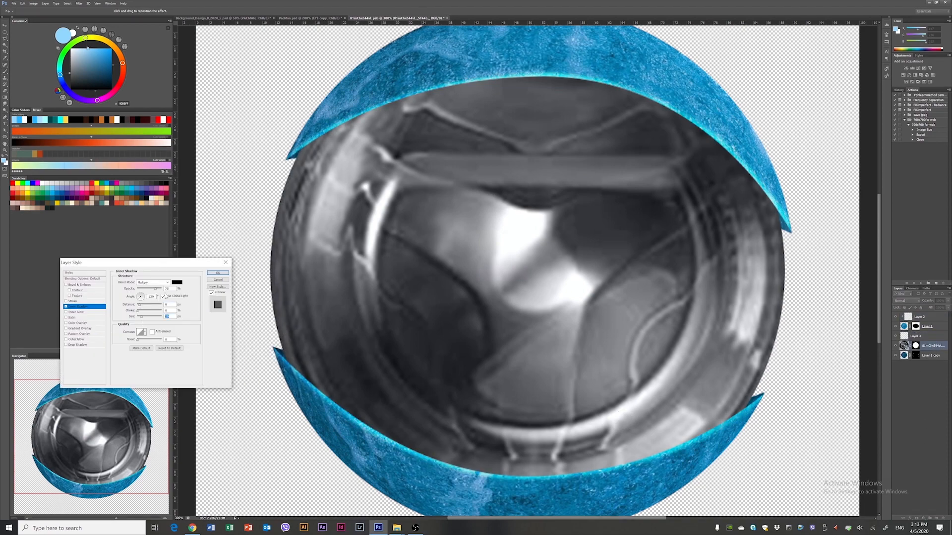
pyautogui.moveTo(407, 169); pyautogui.dragTo(453, 264)
pyautogui.click(218, 272)
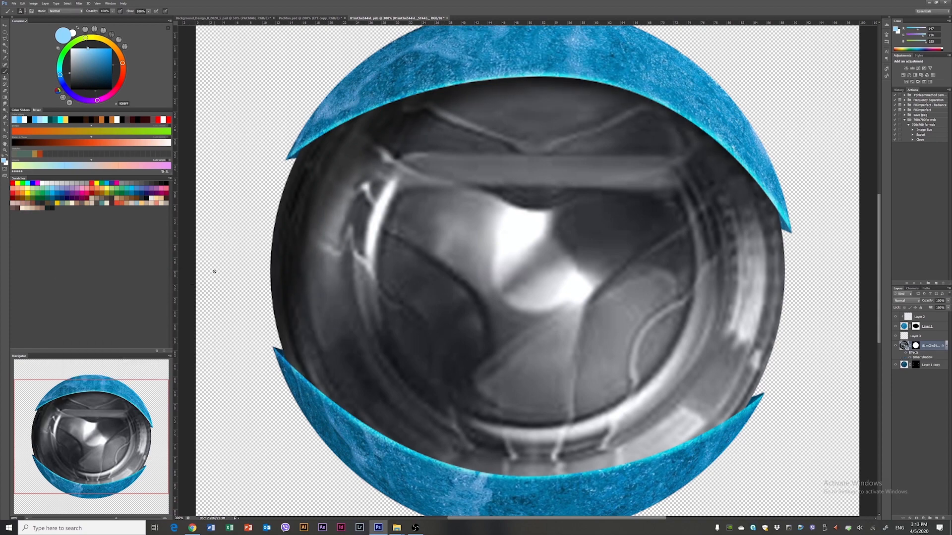
# Step: Smooth the glass door layer with a Surface Blur smart filter
pyautogui.hotkey('ctrl', '-')
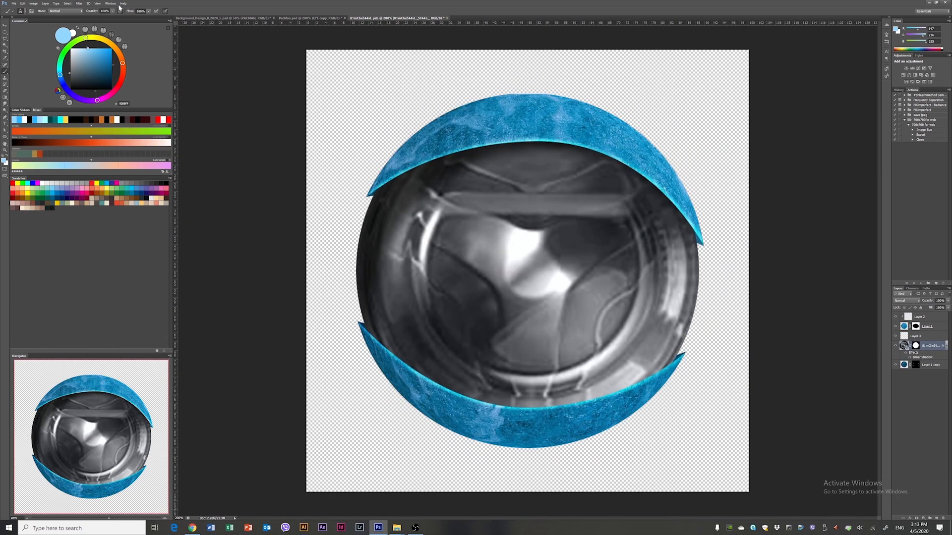
pyautogui.click(79, 3)
pyautogui.moveTo(124, 77)
pyautogui.click(192, 173)
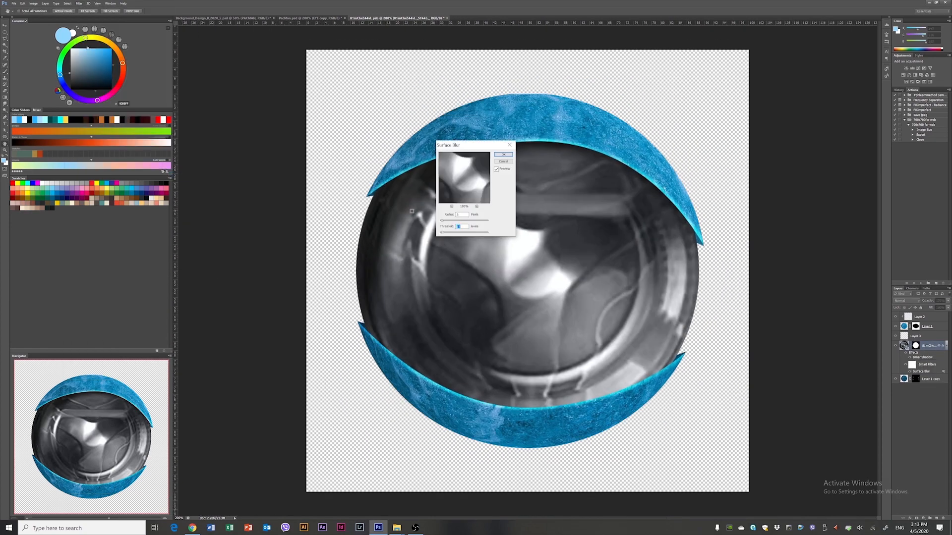
pyautogui.click(501, 156)
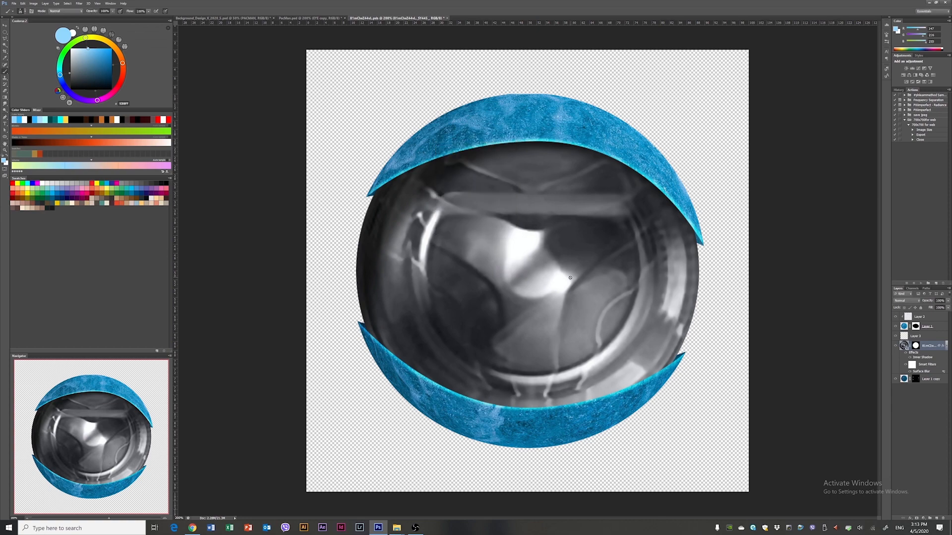
# Step: Return to the PacMan document and add a dark blue Multiply Drop Shadow to the EYE copy layer
pyautogui.click(296, 19)
pyautogui.doubleClick(932, 318)
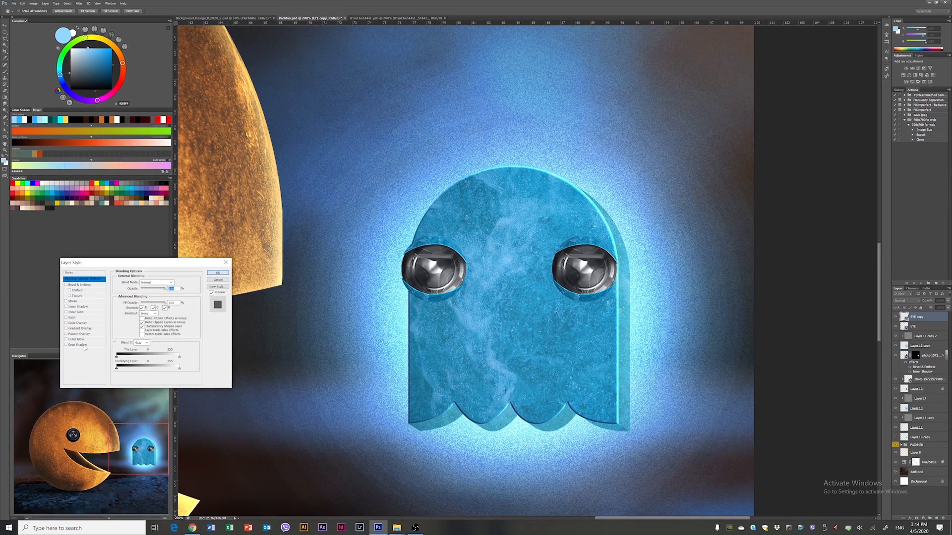
pyautogui.click(78, 344)
pyautogui.click(177, 282)
pyautogui.click(748, 363)
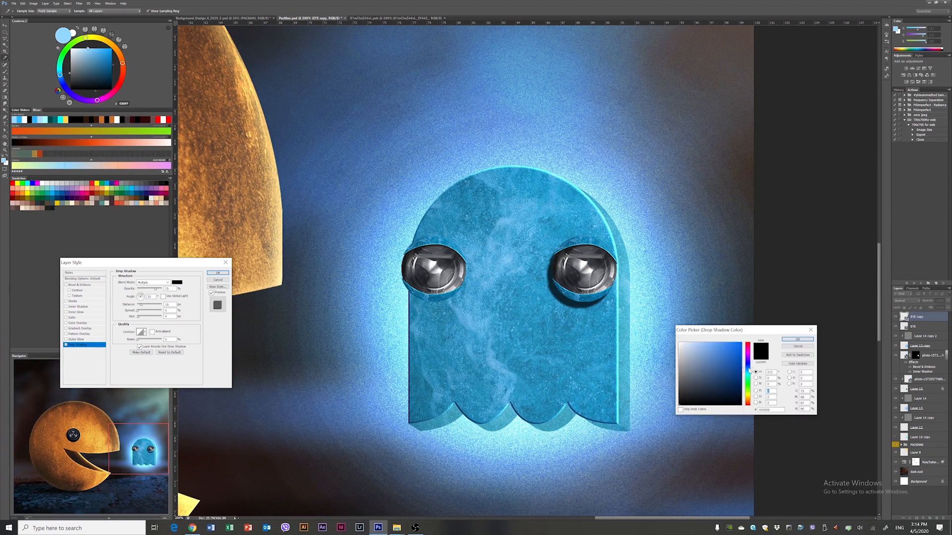
pyautogui.click(731, 387)
pyautogui.click(798, 337)
pyautogui.click(217, 273)
# Step: Copy the drop shadow style to the EYE layer and convert that layer's shadow into a separate layer
pyautogui.rightClick(921, 317)
pyautogui.click(886, 185)
pyautogui.rightClick(921, 338)
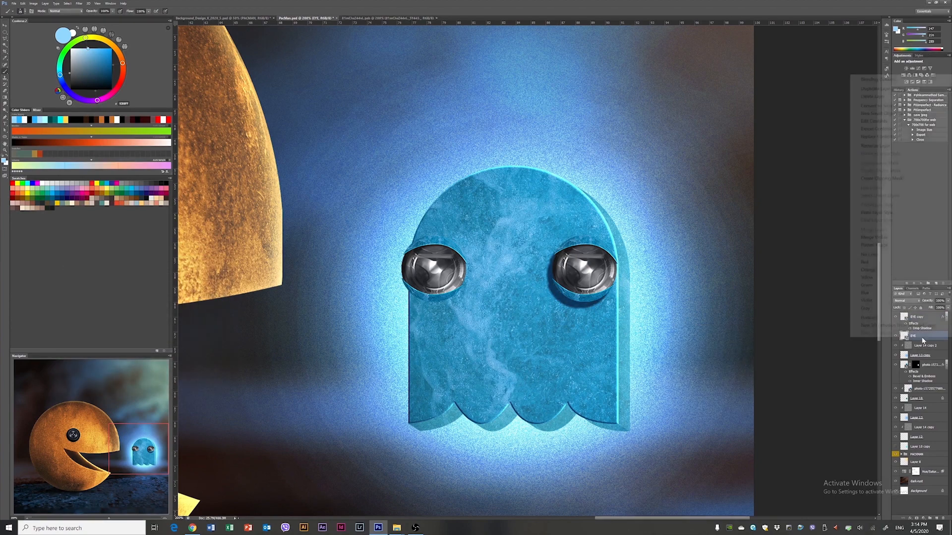
pyautogui.click(883, 214)
pyautogui.rightClick(922, 348)
pyautogui.click(880, 483)
pyautogui.click(439, 183)
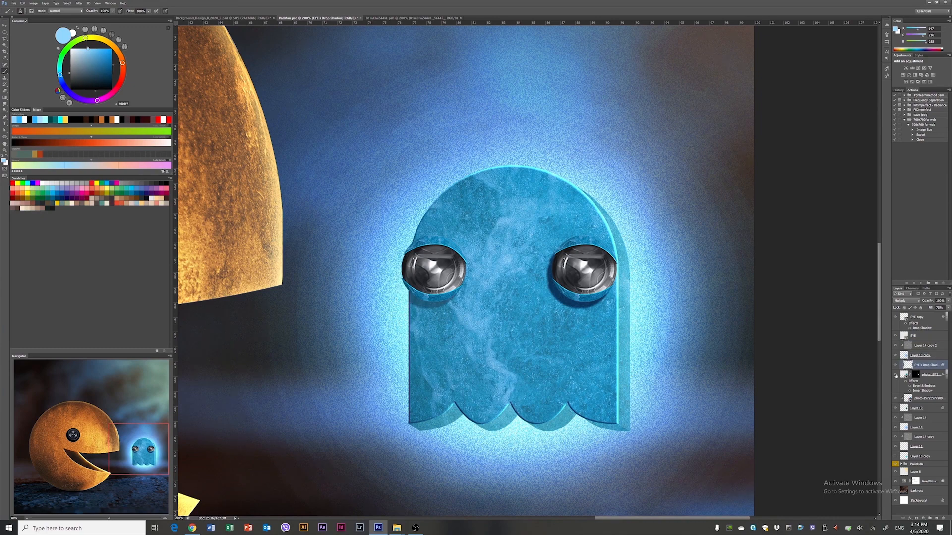
# Step: Release the separated eye shadow's clipping, mask it to the ghost's shape, and move it directly beneath the EYE layer
pyautogui.click(896, 374)
pyautogui.click(896, 375)
pyautogui.keyDown('alt'); pyautogui.click(906, 369); pyautogui.keyUp('alt')
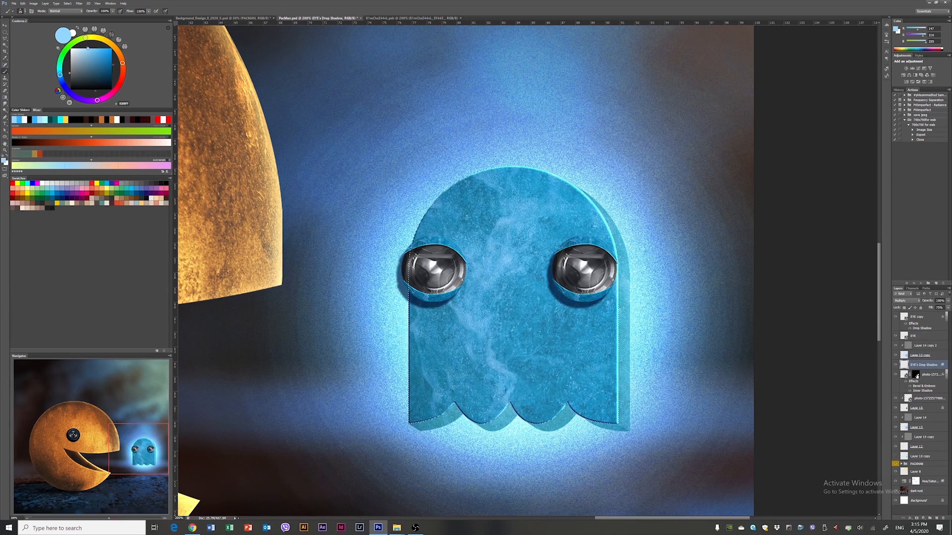
pyautogui.click(917, 518)
pyautogui.click(903, 364)
pyautogui.moveTo(904, 364); pyautogui.dragTo(904, 341)
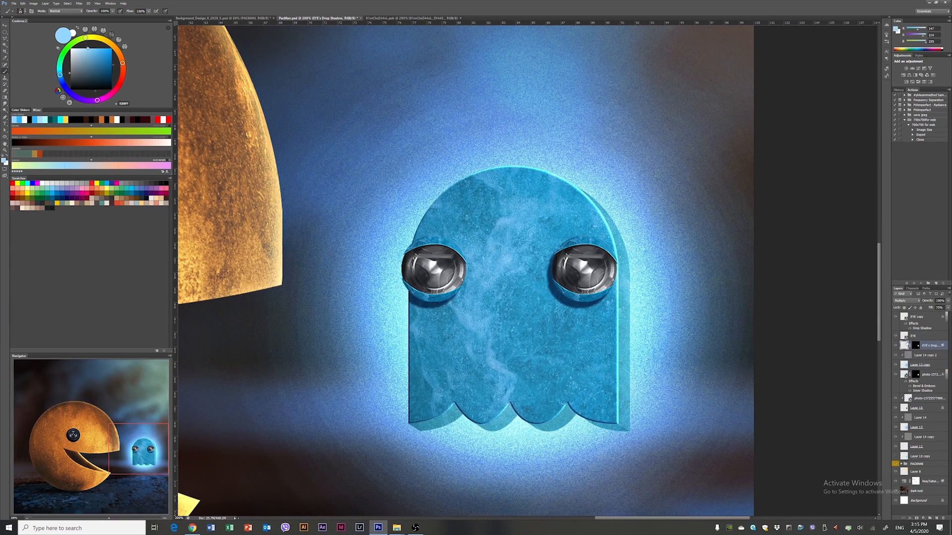
pyautogui.hotkey('ctrl', '-')
pyautogui.hotkey('ctrl', '-')
pyautogui.hotkey('ctrl', '+')
pyautogui.hotkey('ctrl', '+')
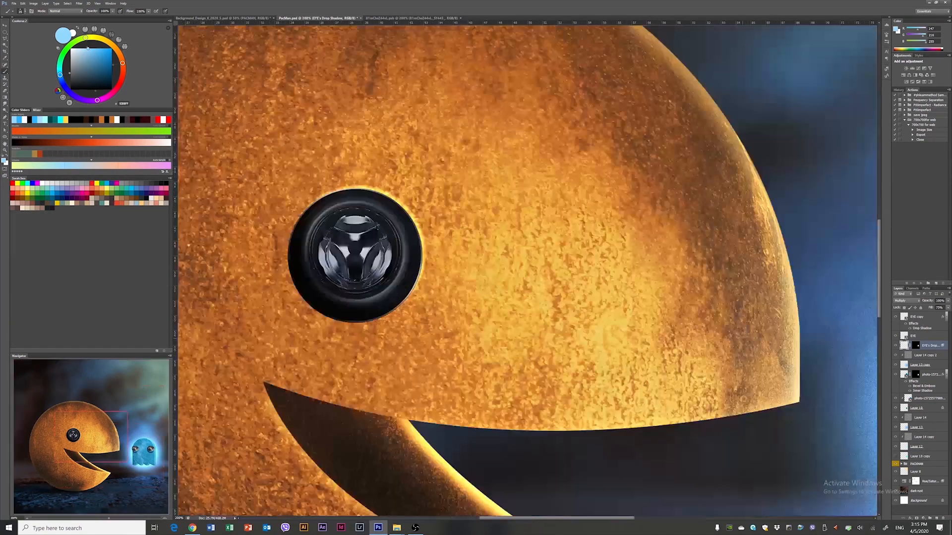
pyautogui.moveTo(744, 341); pyautogui.dragTo(203, 237)
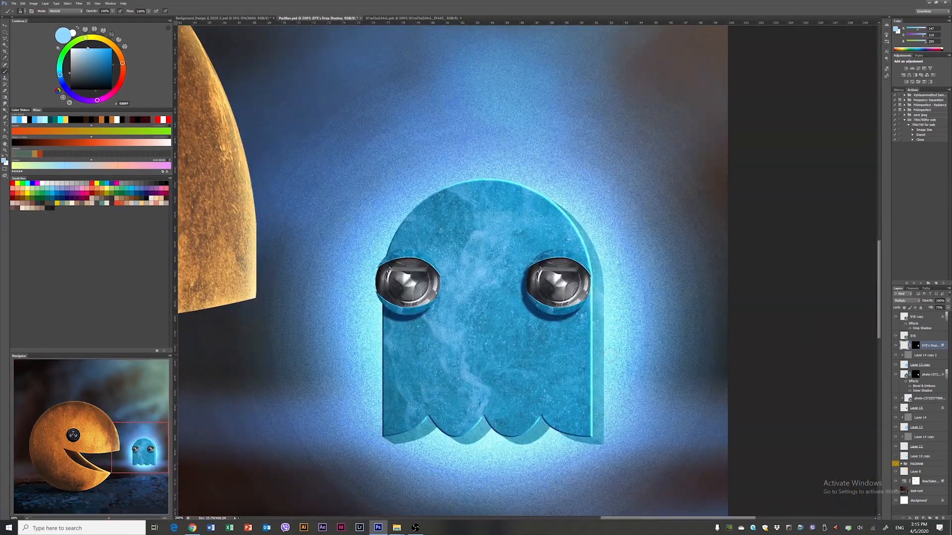
# Step: Group all the ghost layers from Layer 12 up to EYE copy and name the group GHOST
pyautogui.hotkey('ctrl', '0')
pyautogui.click(918, 447)
pyautogui.keyDown('shift'); pyautogui.click(917, 316); pyautogui.keyUp('shift')
pyautogui.hotkey('ctrl', 'g')
pyautogui.doubleClick(916, 315)
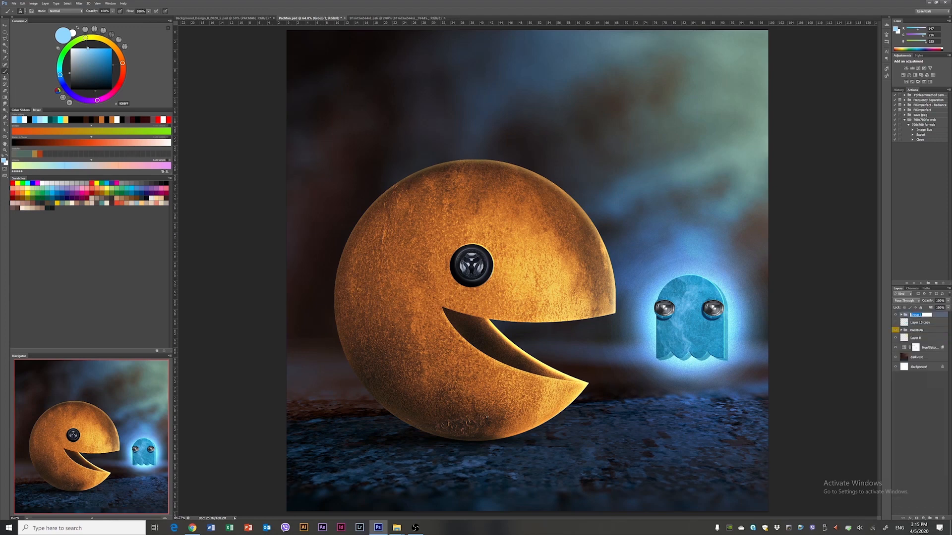
# Step: Create a new layer above Layer 8 and paint a soft bright-blue light spot on the ground near the ghost
pyautogui.click(917, 338)
pyautogui.hotkey('ctrl', 'shift', 'alt', 'n')
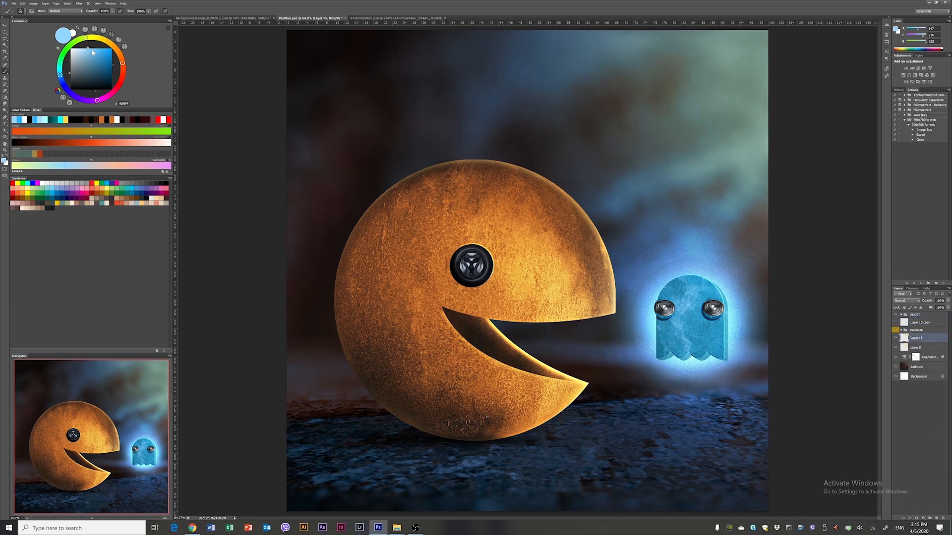
pyautogui.click(103, 49)
pyautogui.click(23, 10)
pyautogui.click(690, 404)
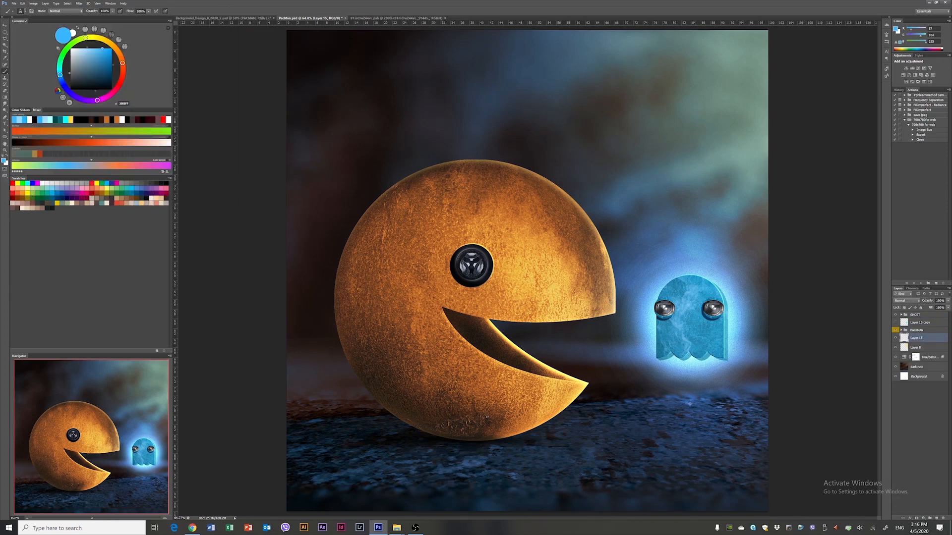
pyautogui.click(661, 418)
# Step: Flatten the blue light spot into a wide ellipse and place it on the ground beneath the ghost
pyautogui.hotkey('ctrl', 't')
pyautogui.moveTo(660, 328); pyautogui.dragTo(661, 394)
pyautogui.rightClick(678, 415)
pyautogui.click(699, 346)
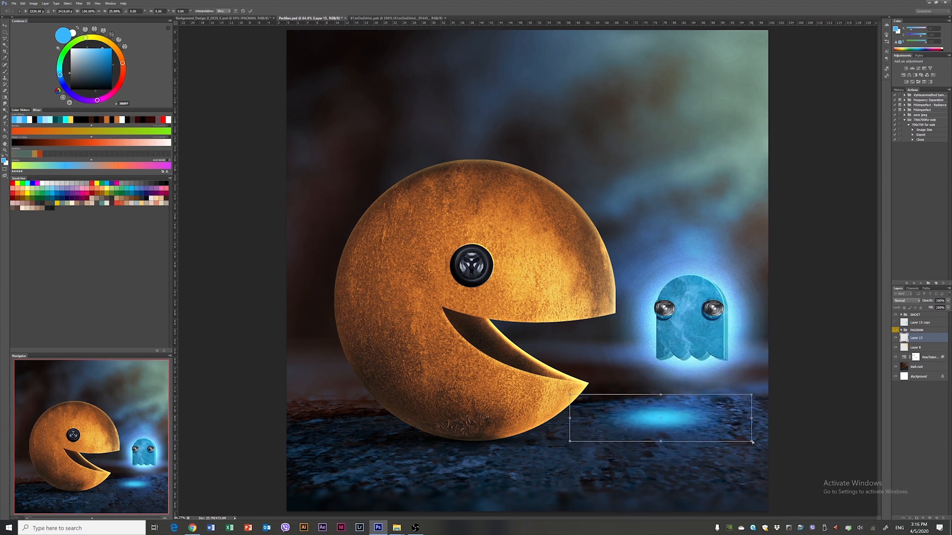
pyautogui.moveTo(752, 442); pyautogui.dragTo(803, 439)
pyautogui.press('Return')
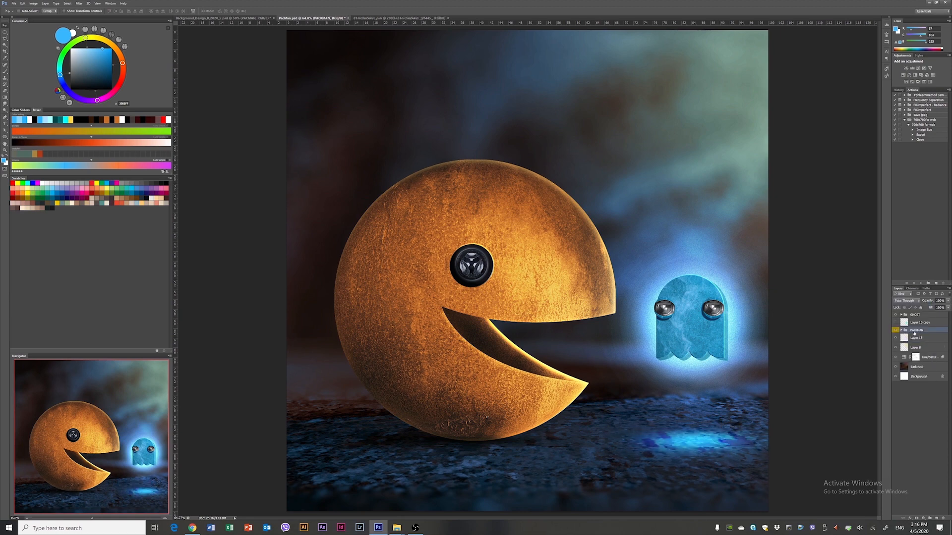
# Step: Paint blue light along Pac-Man's front edges on a clipped Color Dodge layer and lower the layer's fill
pyautogui.press('b')
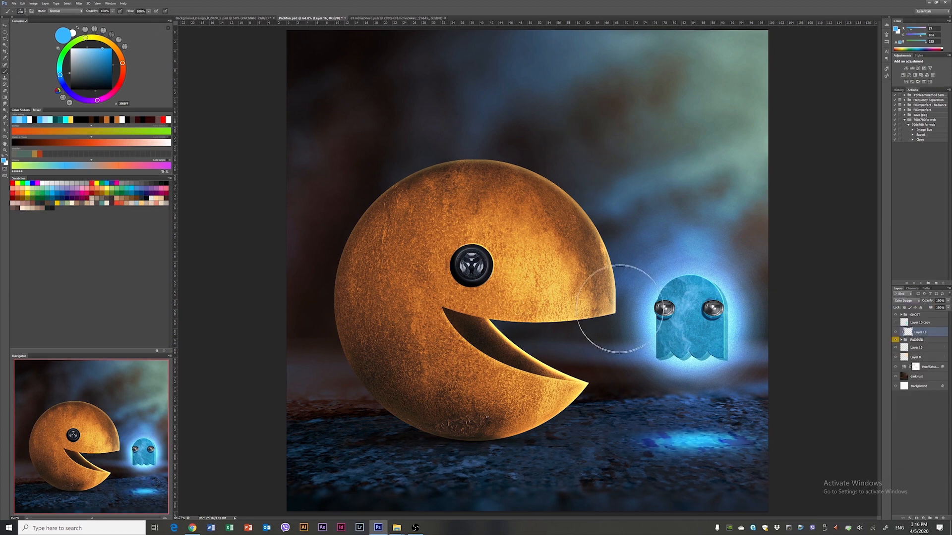
pyautogui.moveTo(617, 308); pyautogui.dragTo(625, 252)
pyautogui.moveTo(594, 384); pyautogui.dragTo(579, 377)
pyautogui.moveTo(948, 307); pyautogui.dragTo(938, 315)
# Step: Add an inner shadow to the Pac-Man group with Linear Dodge (Add) blending, a bright cyan colour and global light off
pyautogui.doubleClick(932, 340)
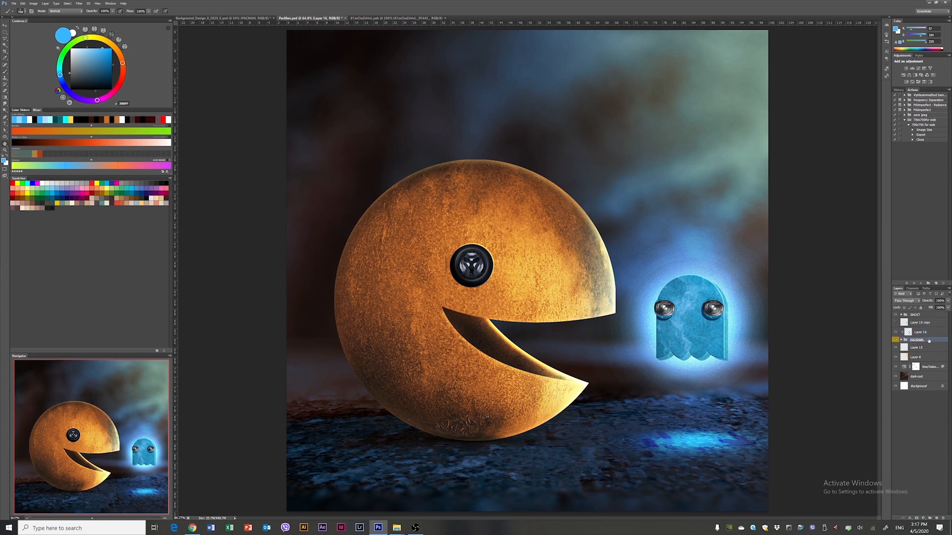
pyautogui.click(152, 282)
pyautogui.click(151, 348)
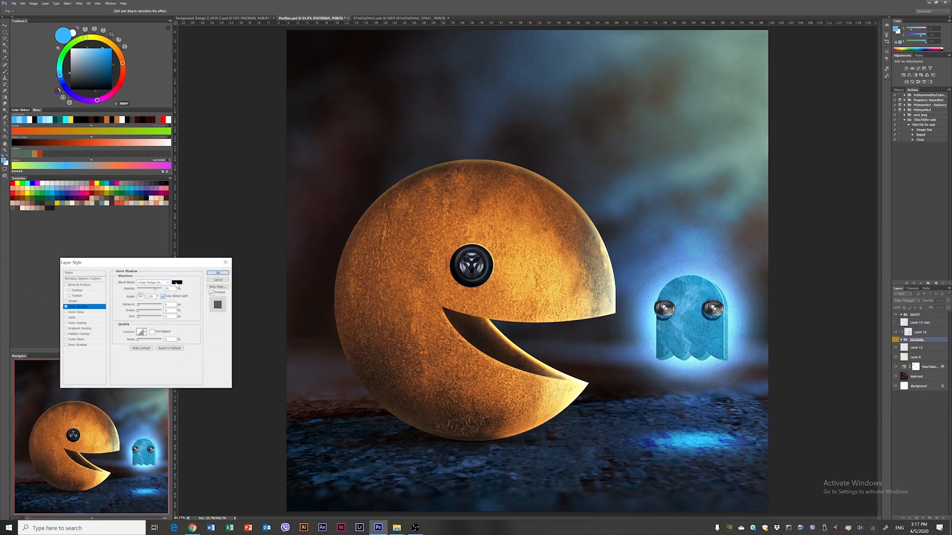
pyautogui.click(177, 282)
pyautogui.click(736, 342)
pyautogui.click(752, 372)
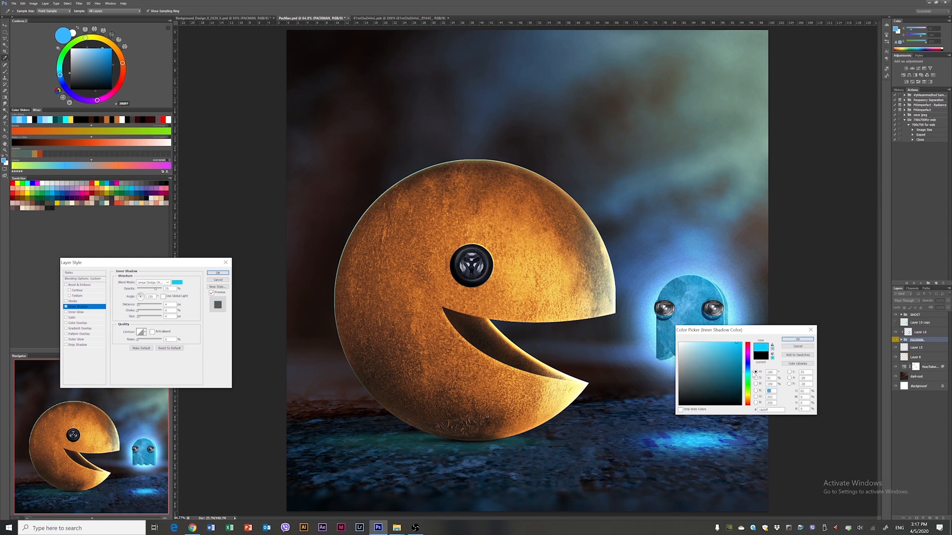
pyautogui.click(804, 341)
# Step: Shift the inner shadow onto Pac-Man's edges facing the ghost, increase its size slightly and apply the style
pyautogui.moveTo(428, 305); pyautogui.dragTo(422, 306)
pyautogui.moveTo(142, 318); pyautogui.dragTo(144, 320)
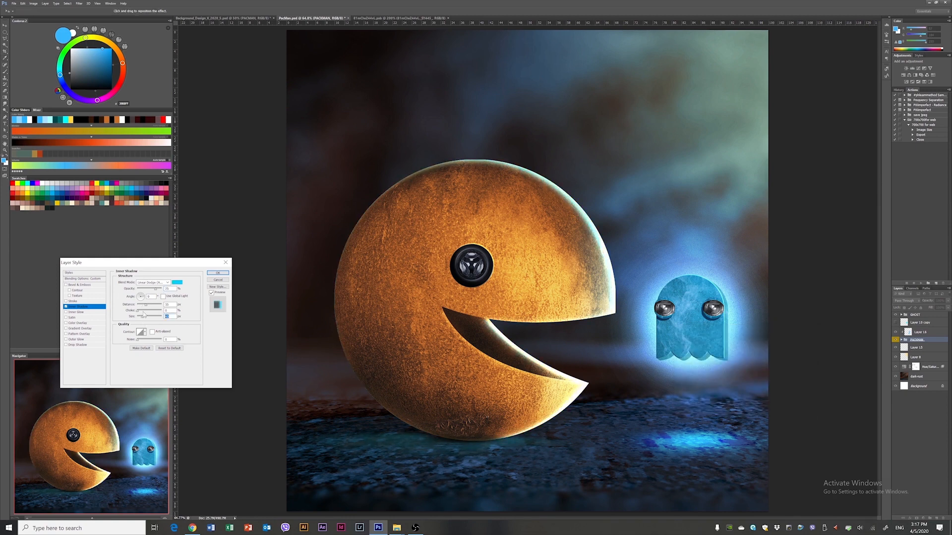
pyautogui.click(217, 273)
# Step: Convert the inner shadow into its own layer, hide it with a black mask and reveal it along Pac-Man's upper front edge
pyautogui.rightClick(924, 349)
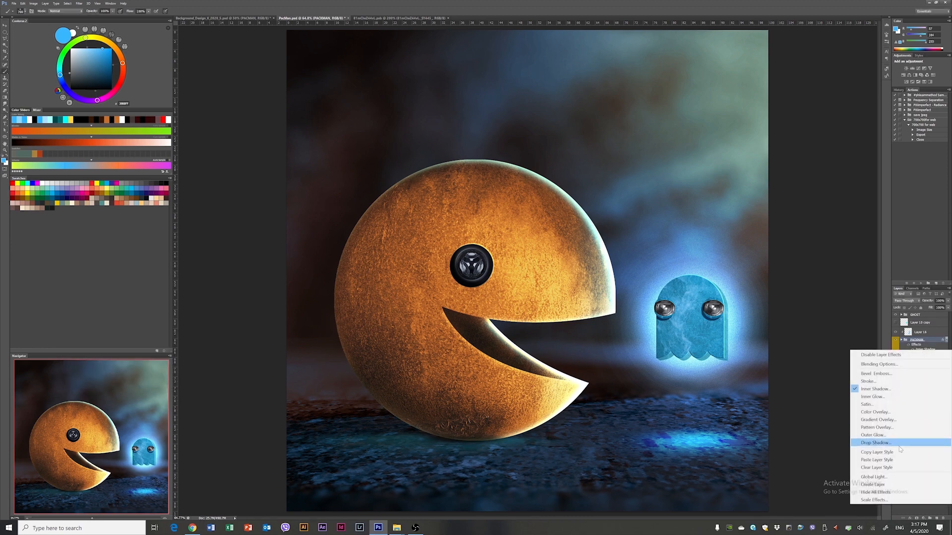
pyautogui.click(903, 493)
pyautogui.click(438, 184)
pyautogui.keyDown('alt'); pyautogui.click(916, 519); pyautogui.keyUp('alt')
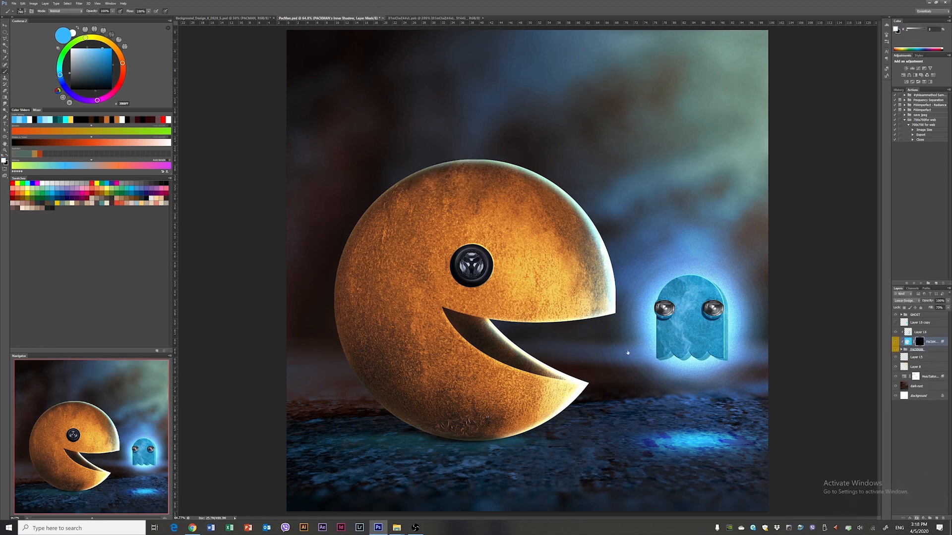
pyautogui.moveTo(594, 241)
pyautogui.mouseDown()
pyautogui.moveTo(560, 174)
pyautogui.moveTo(583, 250)
pyautogui.moveTo(573, 412)
pyautogui.moveTo(627, 308)
pyautogui.moveTo(583, 174)
pyautogui.mouseUp()
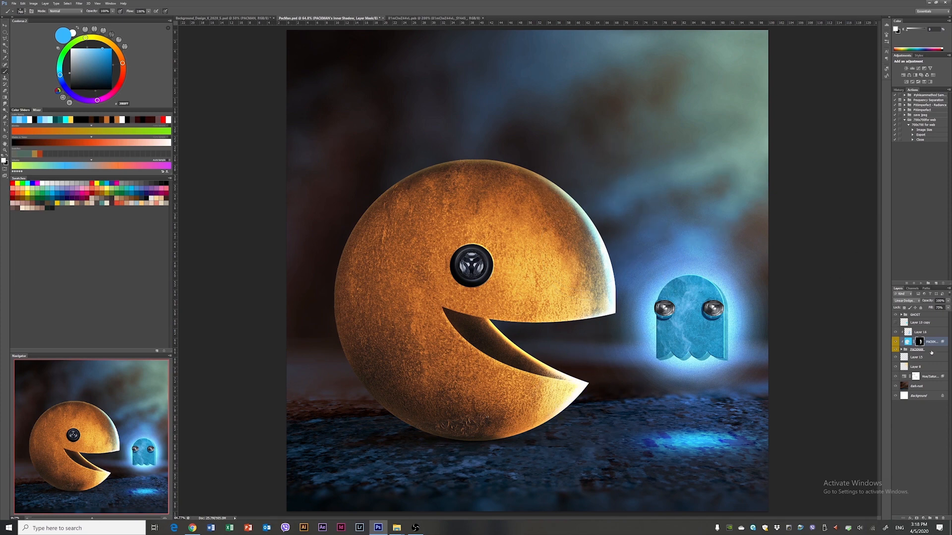
# Step: Duplicate the inner shadow layer, delete the copy's mask, clip it to Pac-Man and offset it to light the back edge
pyautogui.click(908, 342)
pyautogui.hotkey('ctrl', 'j')
pyautogui.rightClick(920, 342)
pyautogui.click(896, 354)
pyautogui.hotkey('ctrl', 'alt', 'g')
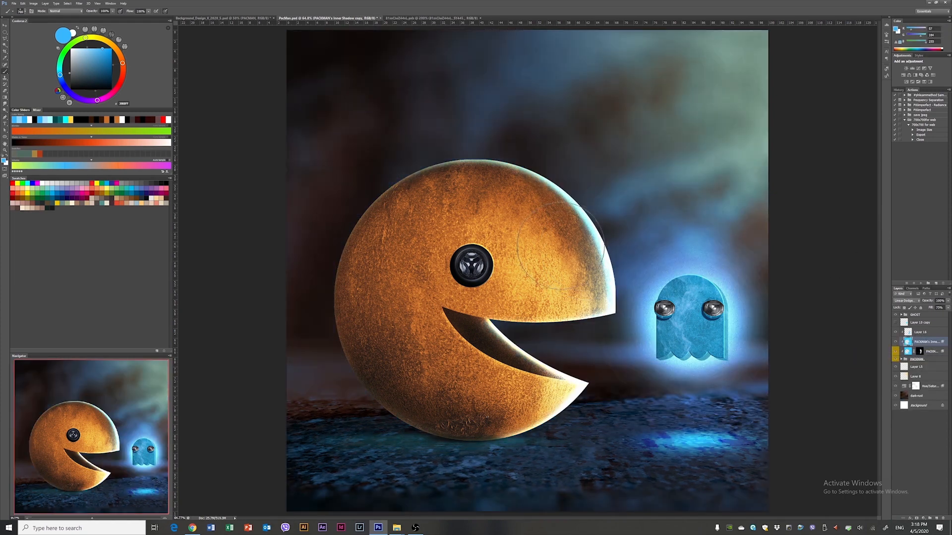
pyautogui.press('v')
pyautogui.moveTo(447, 198); pyautogui.dragTo(451, 203)
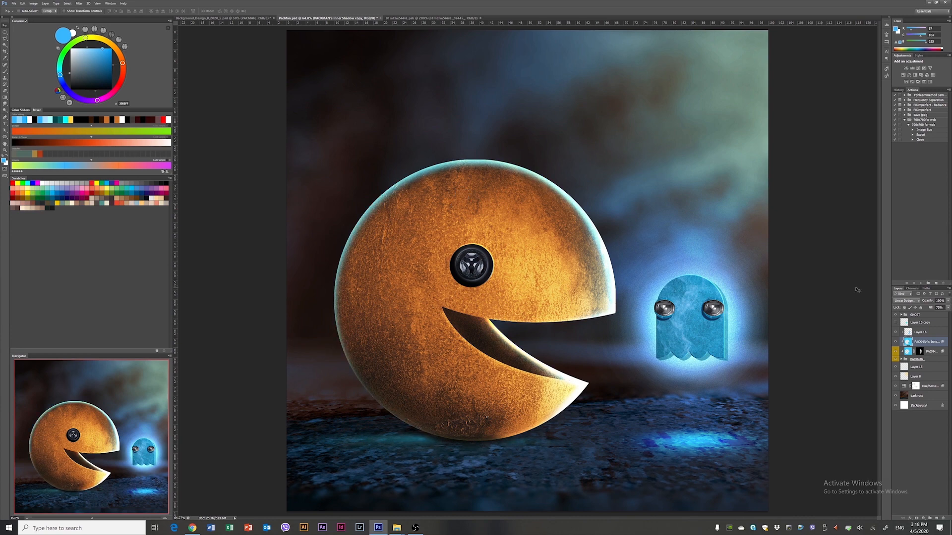
# Step: Shift the copied rim light's hue to orange-red, lower its fill and reveal it along Pac-Man's back edge through a black mask
pyautogui.hotkey('ctrl', 'u')
pyautogui.moveTo(278, 182); pyautogui.dragTo(227, 182)
pyautogui.moveTo(244, 215); pyautogui.dragTo(220, 219)
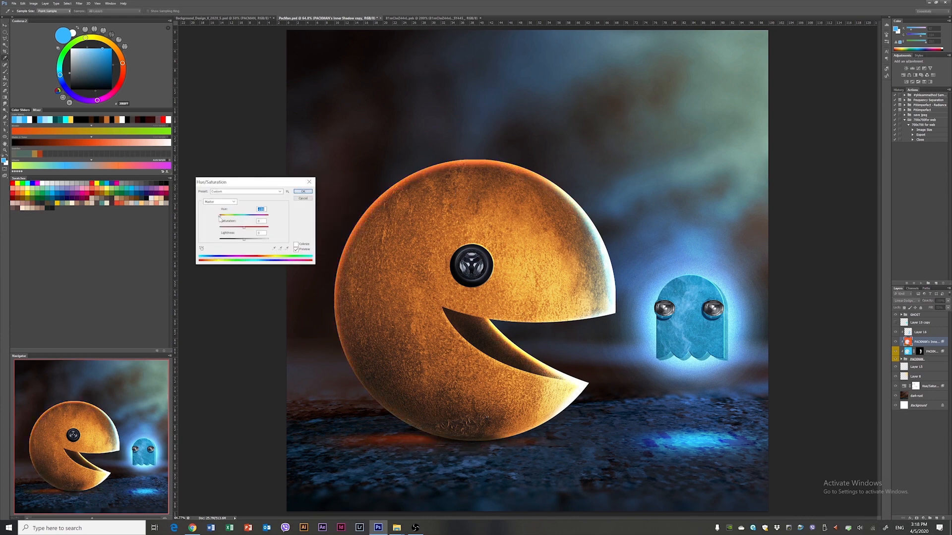
pyautogui.press('Return')
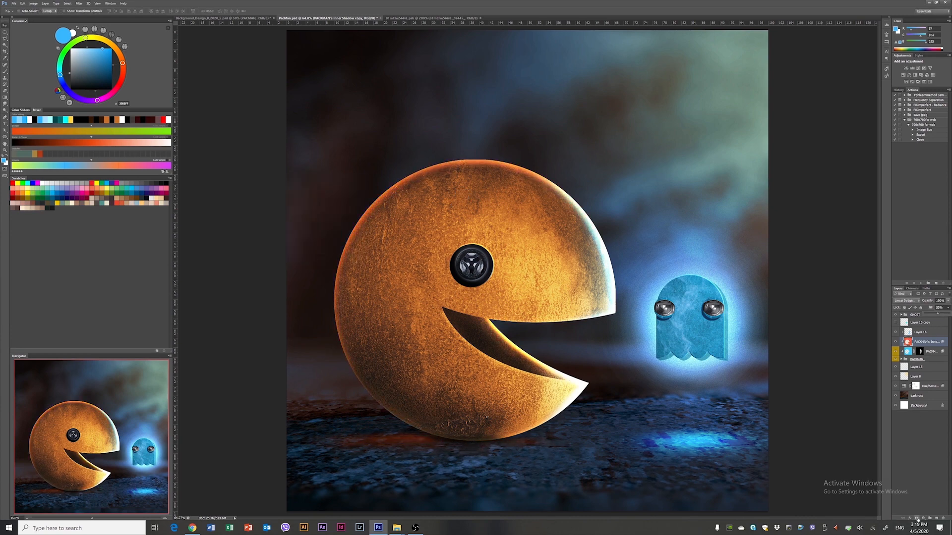
pyautogui.keyDown('alt'); pyautogui.click(916, 518); pyautogui.keyUp('alt')
pyautogui.press('b')
pyautogui.moveTo(491, 177)
pyautogui.mouseDown()
pyautogui.moveTo(349, 243)
pyautogui.moveTo(365, 370)
pyautogui.mouseUp()
# Step: Create a new layer above Layer 15, beneath the Pac-Man group, and fill it with 50% gray
pyautogui.click(916, 367)
pyautogui.click(936, 519)
pyautogui.press('v')
pyautogui.click(22, 4)
pyautogui.click(501, 165)
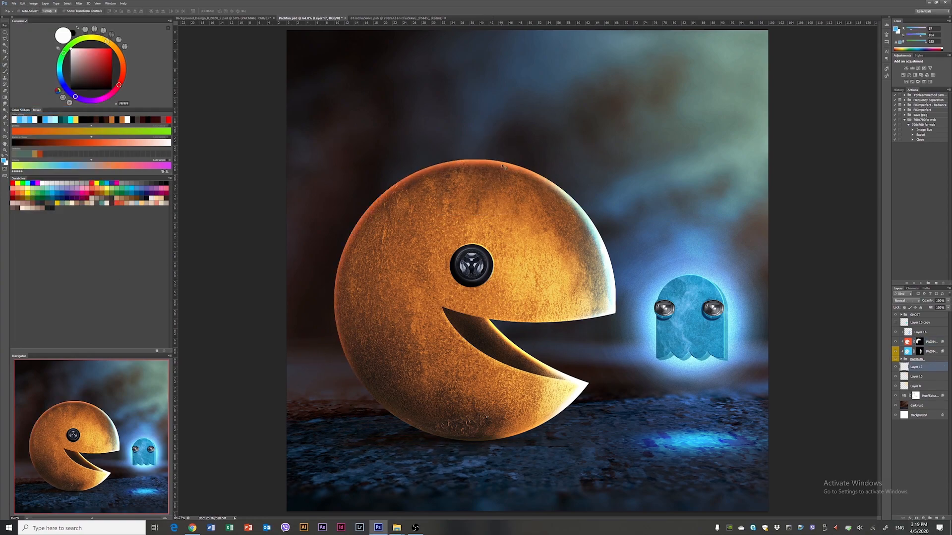
# Step: Add fine noise to the gray layer and set its blend mode to Soft Light
pyautogui.hotkey('ctrl', '+')
pyautogui.hotkey('ctrl', '+')
pyautogui.hotkey('ctrl', '+')
pyautogui.moveTo(529, 149); pyautogui.dragTo(461, 409)
pyautogui.click(78, 3)
pyautogui.click(186, 108)
pyautogui.moveTo(450, 217); pyautogui.dragTo(442, 218)
pyautogui.click(503, 150)
pyautogui.click(907, 301)
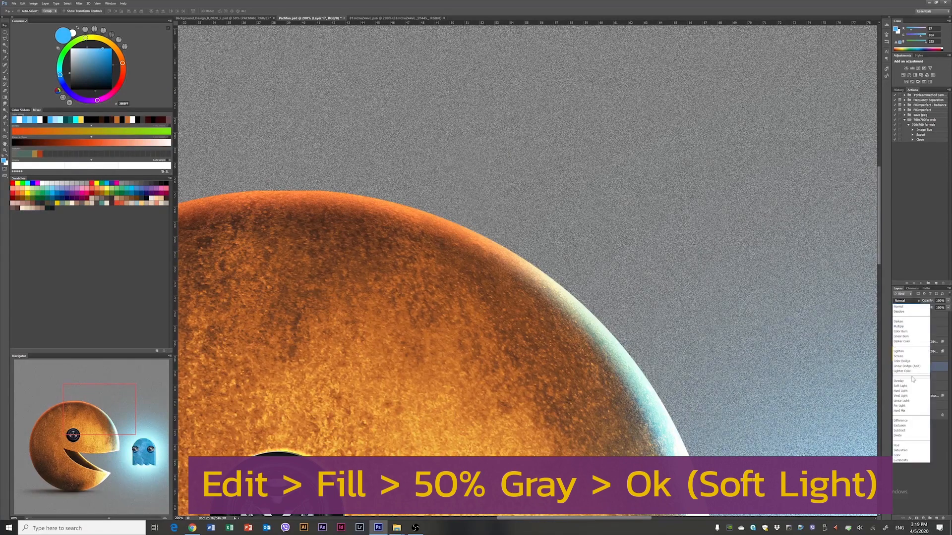
pyautogui.click(903, 382)
pyautogui.hotkey('ctrl', '0')
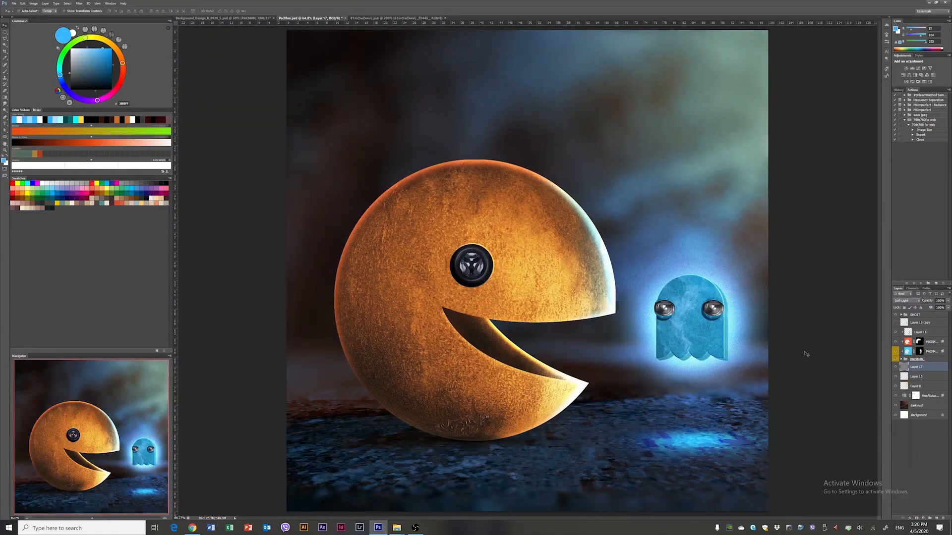
# Step: Create a new Color Dodge layer above the GHOST group and paint soft orange light over Pac-Man's body
pyautogui.click(927, 316)
pyautogui.click(936, 518)
pyautogui.click(906, 301)
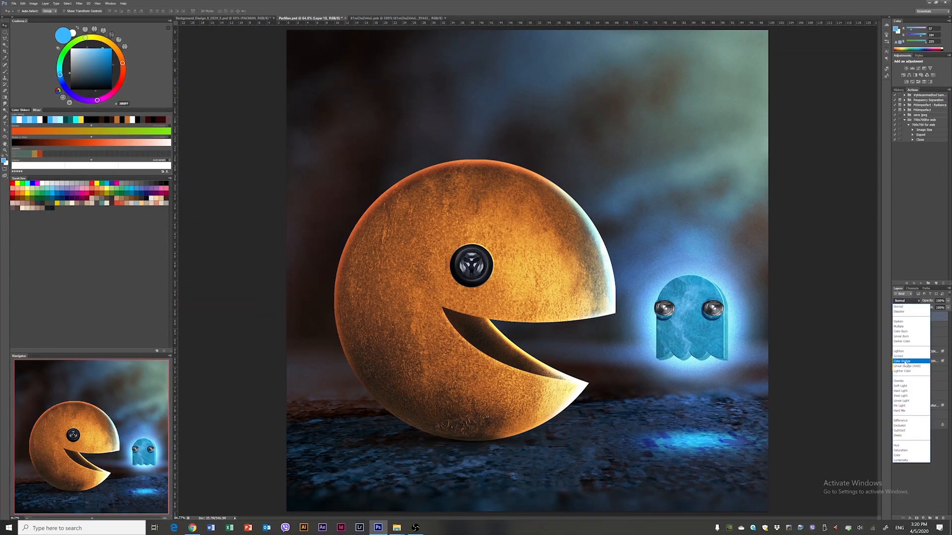
pyautogui.click(905, 363)
pyautogui.click(116, 49)
pyautogui.click(104, 59)
pyautogui.click(5, 72)
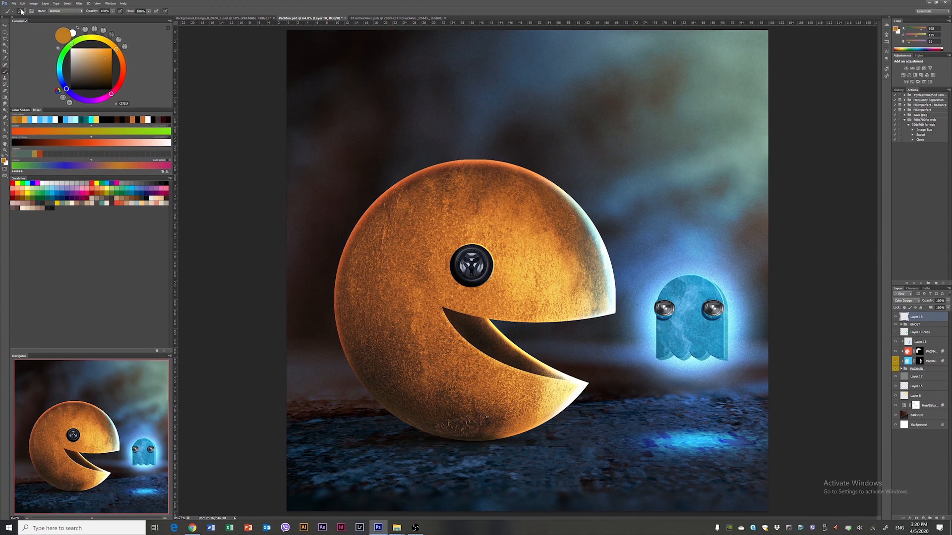
pyautogui.click(405, 270)
pyautogui.click(437, 341)
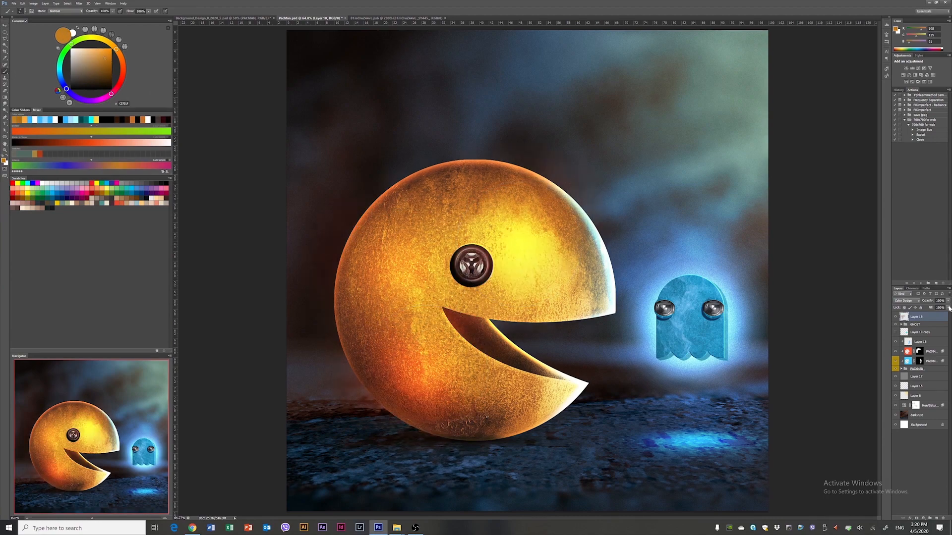
# Step: Lower the fill of the orange Color Dodge layer and compare the image with and without it
pyautogui.moveTo(948, 315); pyautogui.dragTo(935, 315)
pyautogui.click(896, 317)
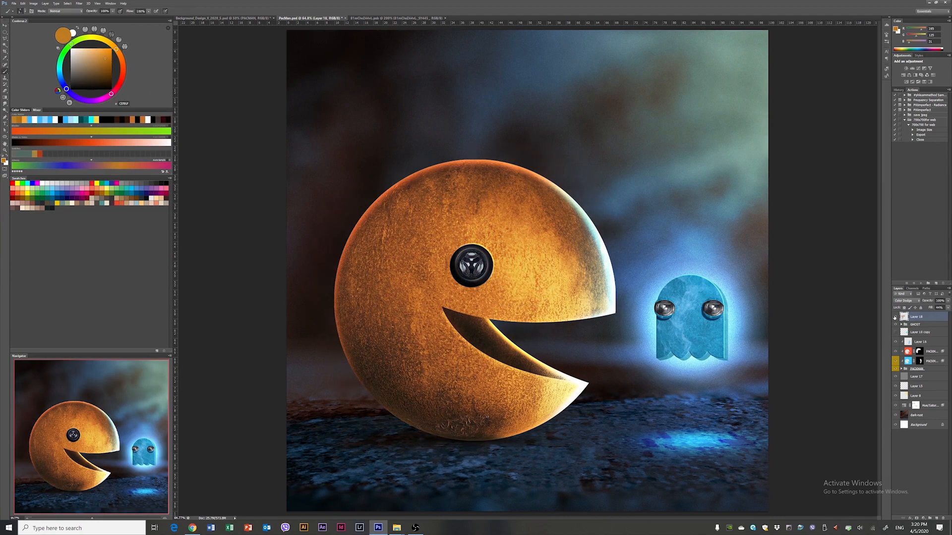
pyautogui.click(895, 316)
# Step: Add a Selective Color adjustment layer above all layers and adjust the Blacks range
pyautogui.click(923, 519)
pyautogui.click(921, 513)
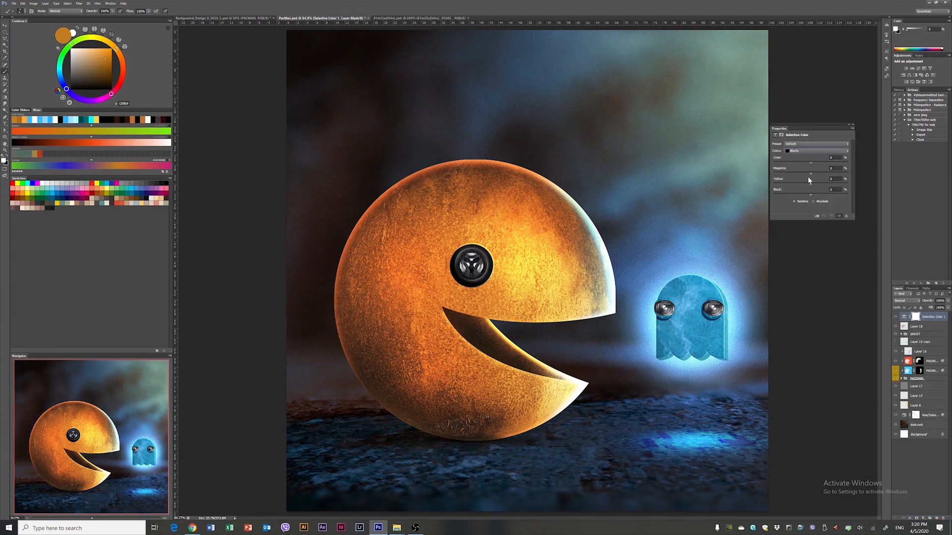
pyautogui.moveTo(815, 164); pyautogui.dragTo(811, 164)
pyautogui.moveTo(811, 183); pyautogui.dragTo(779, 176)
# Step: Tune the remaining Selective Color ranges, raising cyan and reducing magenta and yellow in the Blues, then compare before and after
pyautogui.click(811, 151)
pyautogui.click(809, 157)
pyautogui.click(810, 150)
pyautogui.click(808, 164)
pyautogui.click(811, 151)
pyautogui.click(810, 175)
pyautogui.click(799, 152)
pyautogui.click(802, 182)
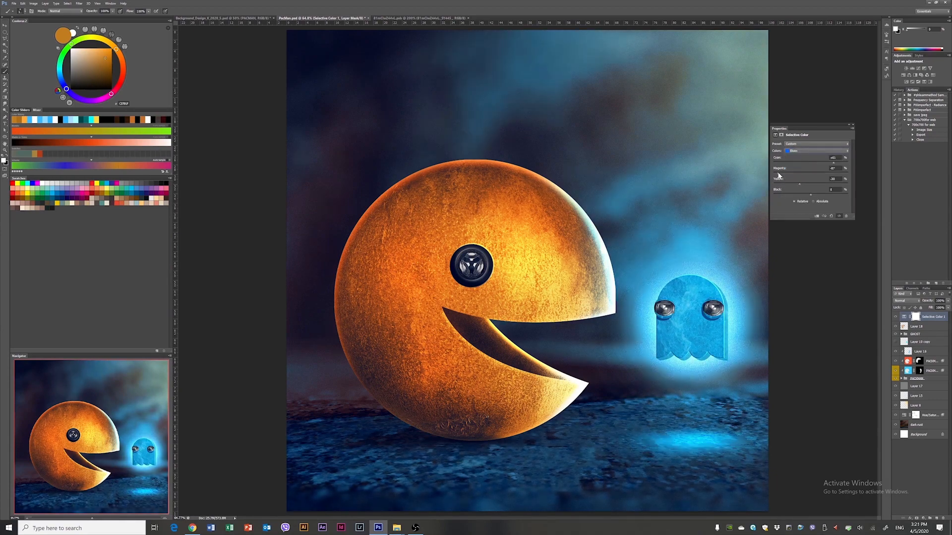
pyautogui.click(853, 125)
pyautogui.click(895, 317)
pyautogui.click(895, 317)
# Step: Create a new layer above the Selective Color adjustment and choose another brush from the brush presets
pyautogui.click(936, 518)
pyautogui.click(25, 11)
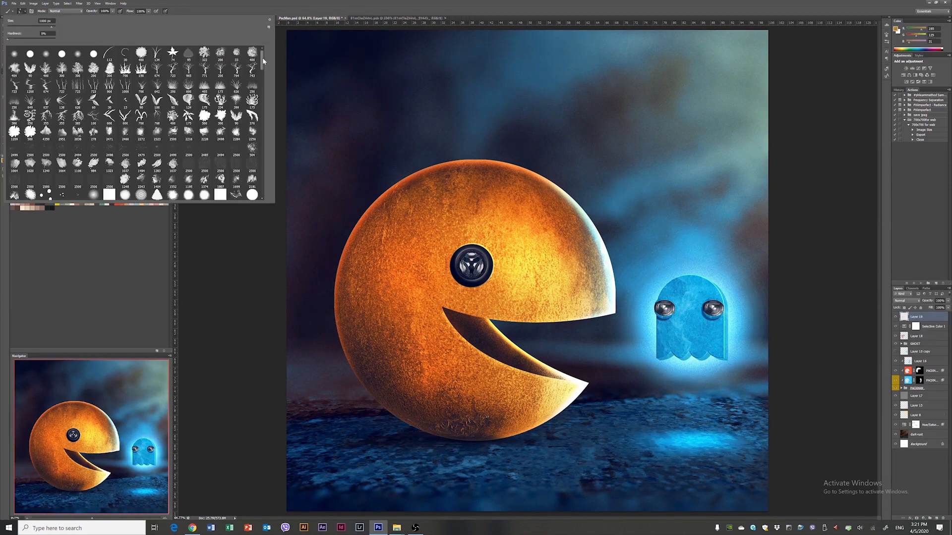
pyautogui.moveTo(263, 58); pyautogui.dragTo(263, 124)
pyautogui.click(218, 138)
pyautogui.click(218, 3)
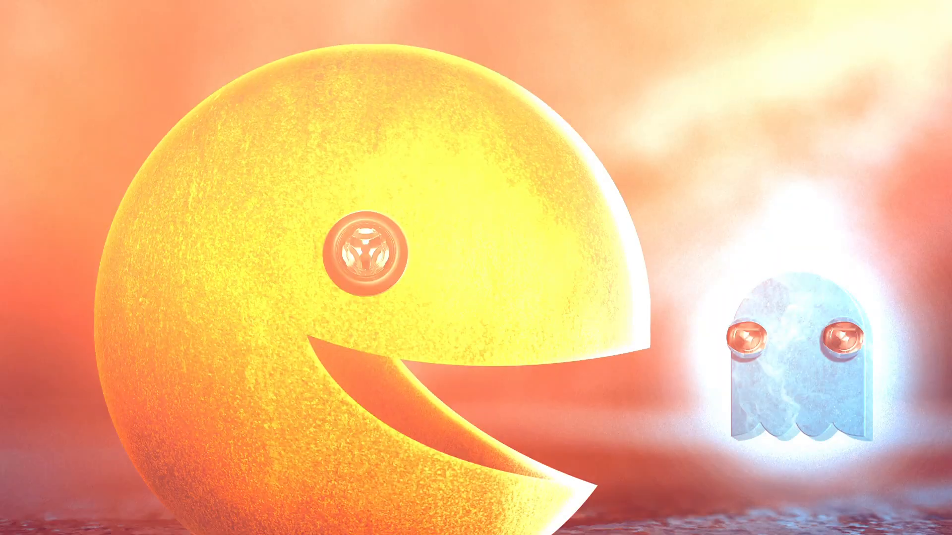